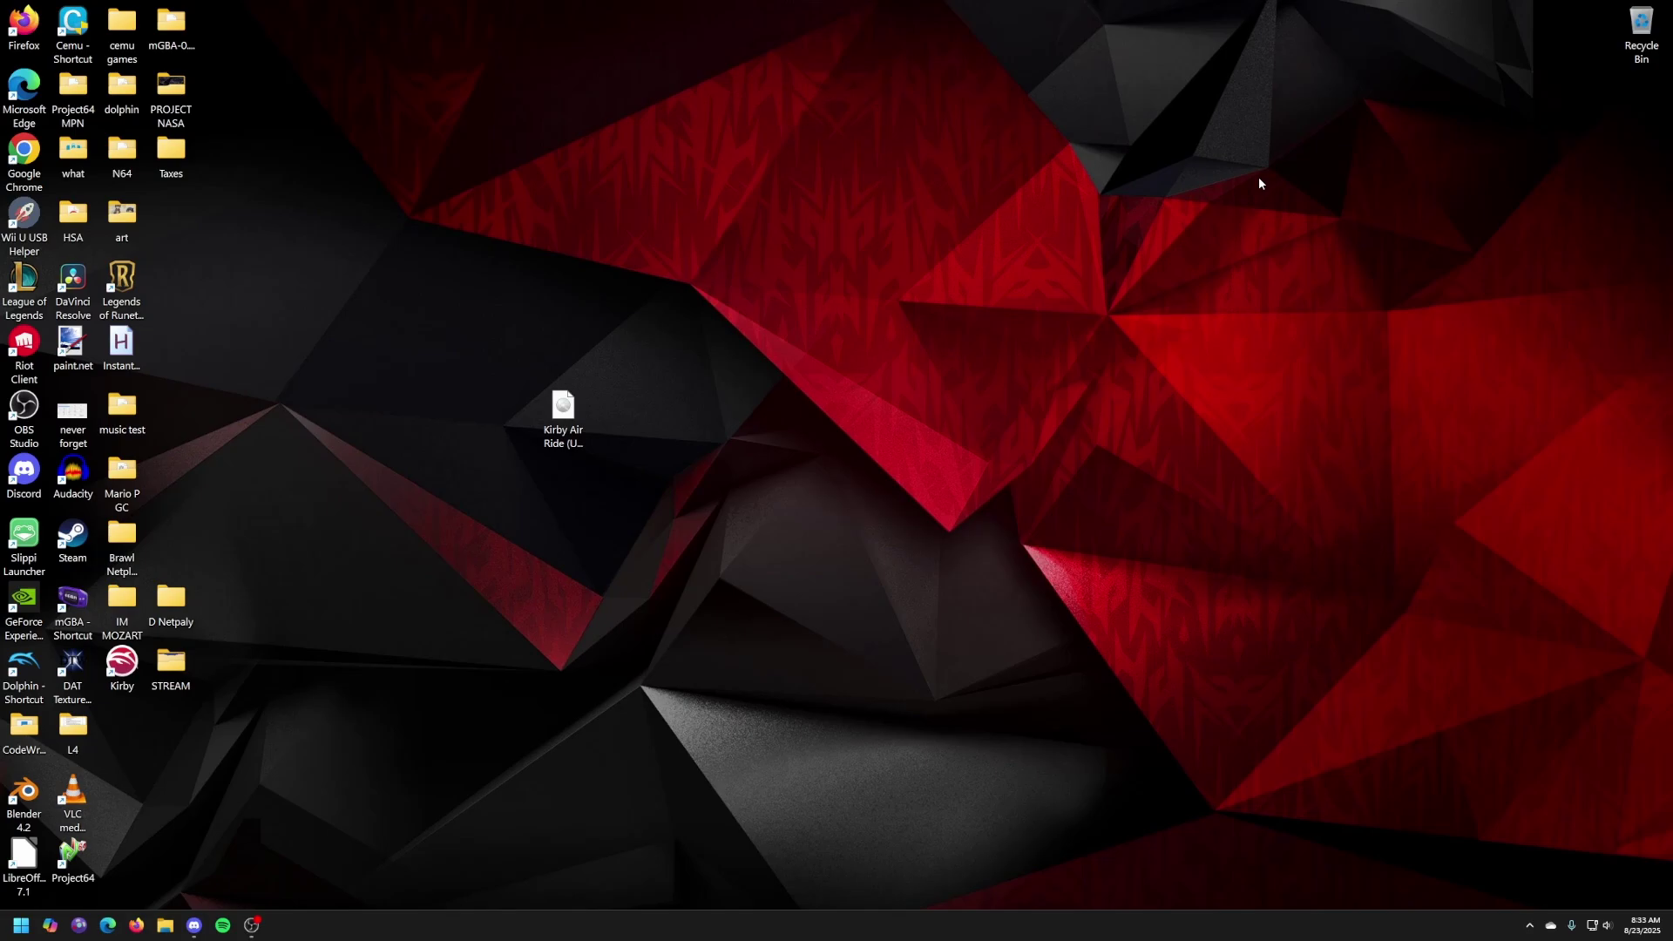
left_click_drag(487, 336, 714, 542)
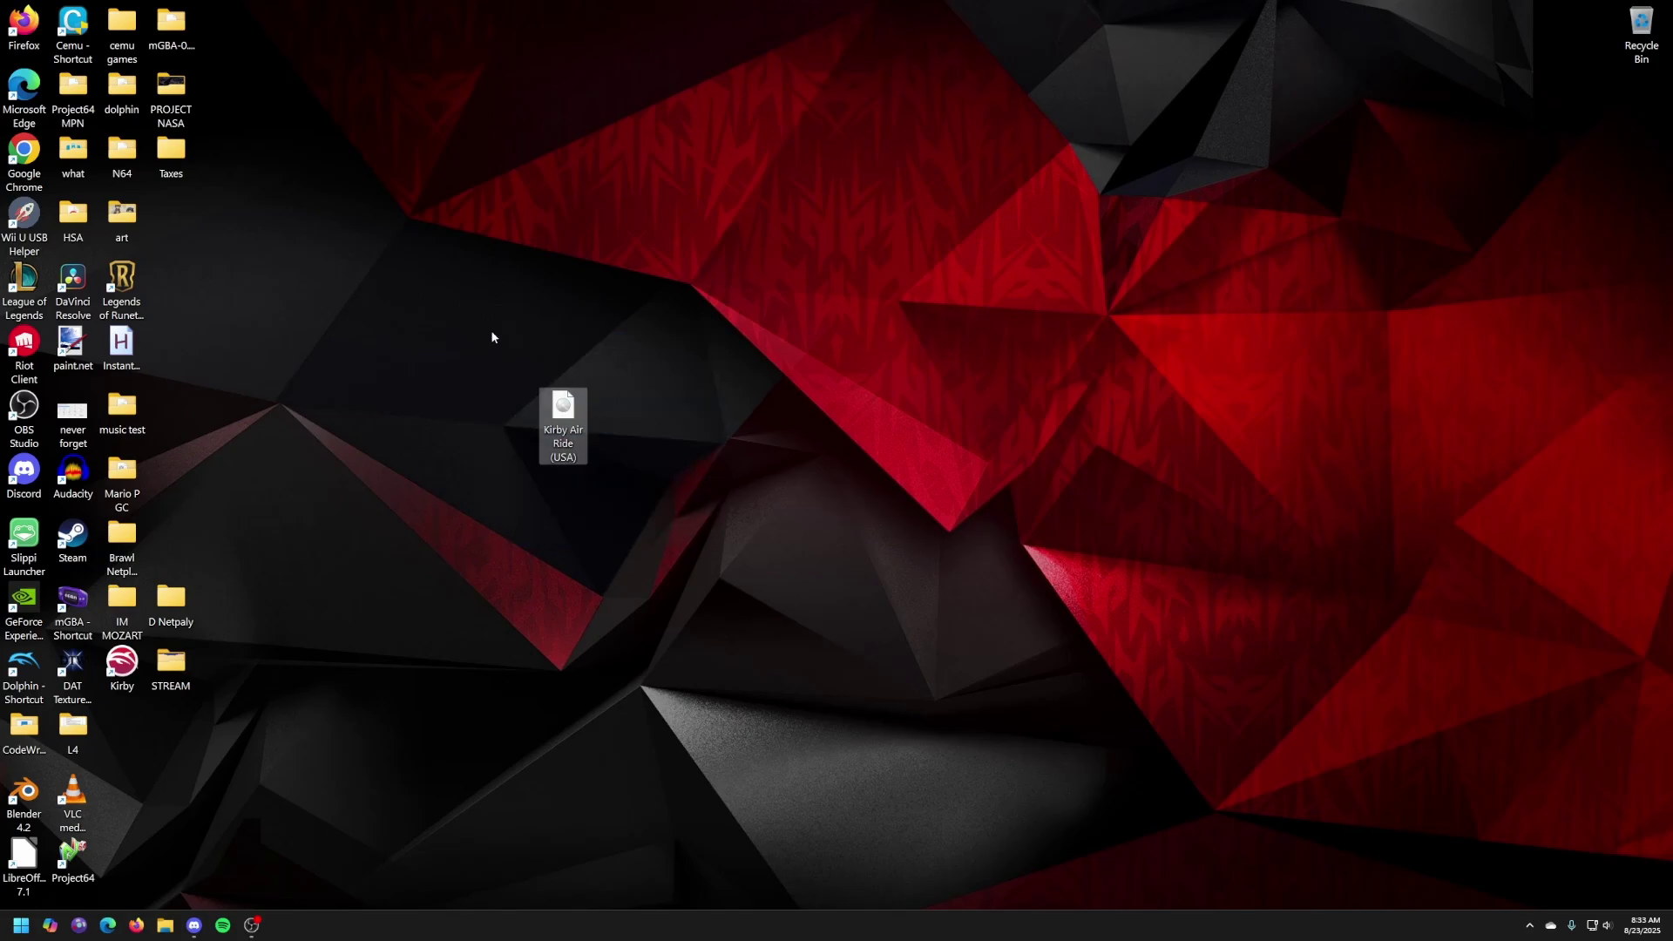
left_click_drag(471, 322, 637, 513)
left_click_drag(464, 324, 601, 475)
left_click_drag(473, 360, 721, 653)
left_click_drag(426, 322, 608, 475)
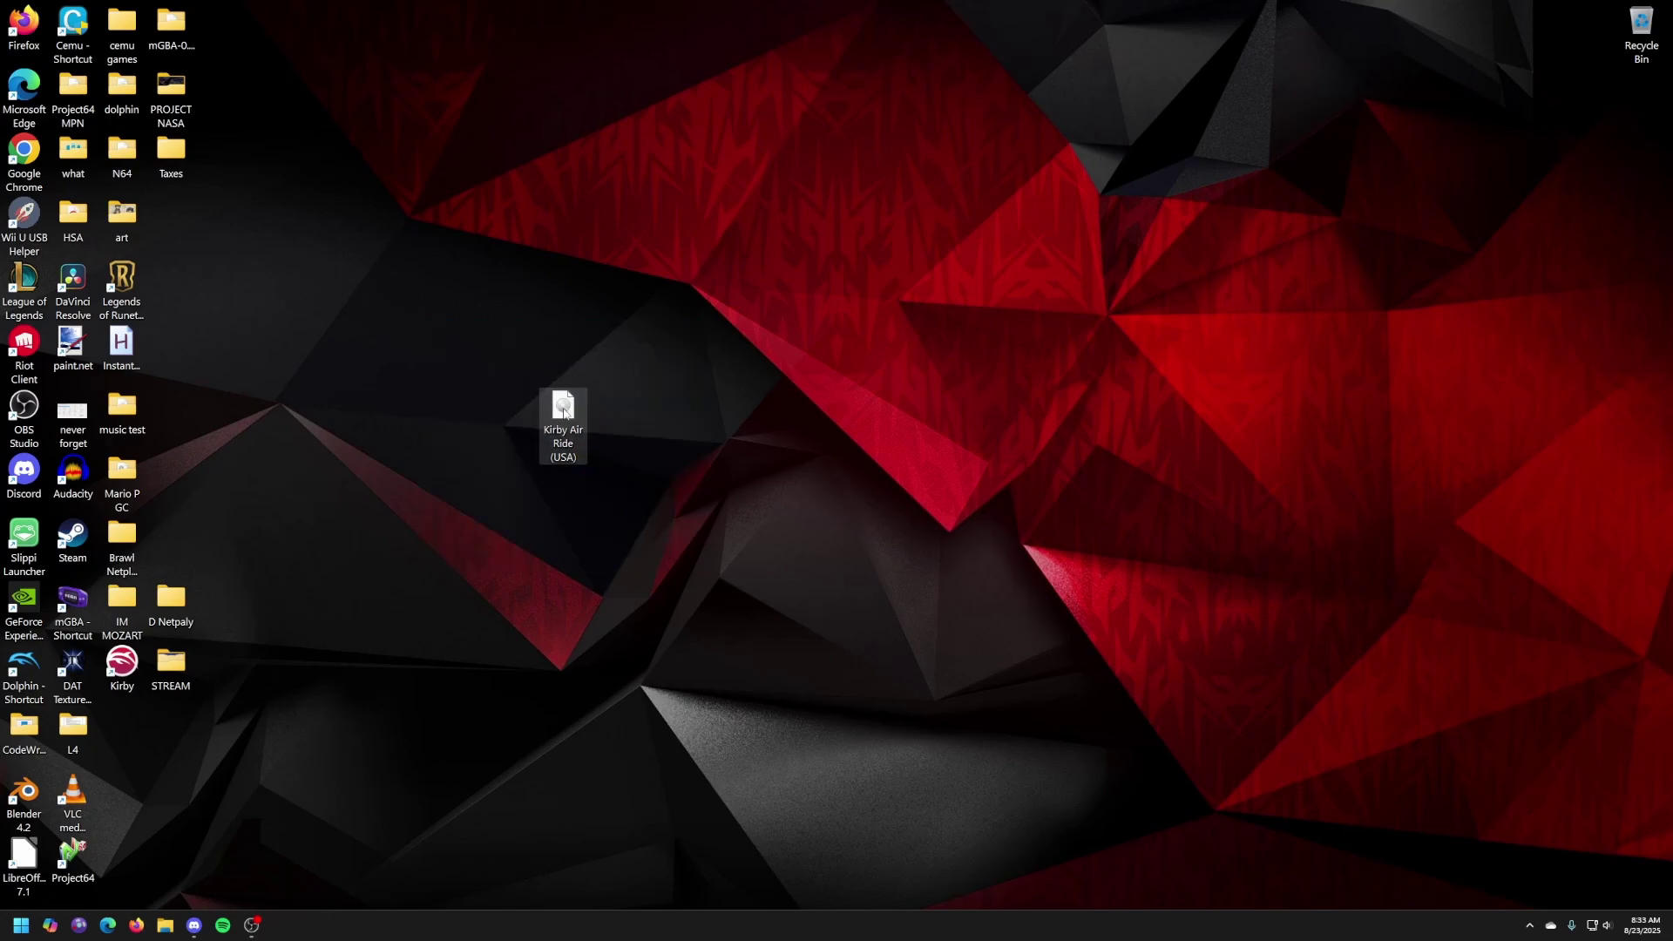
left_click_drag(568, 406, 610, 416)
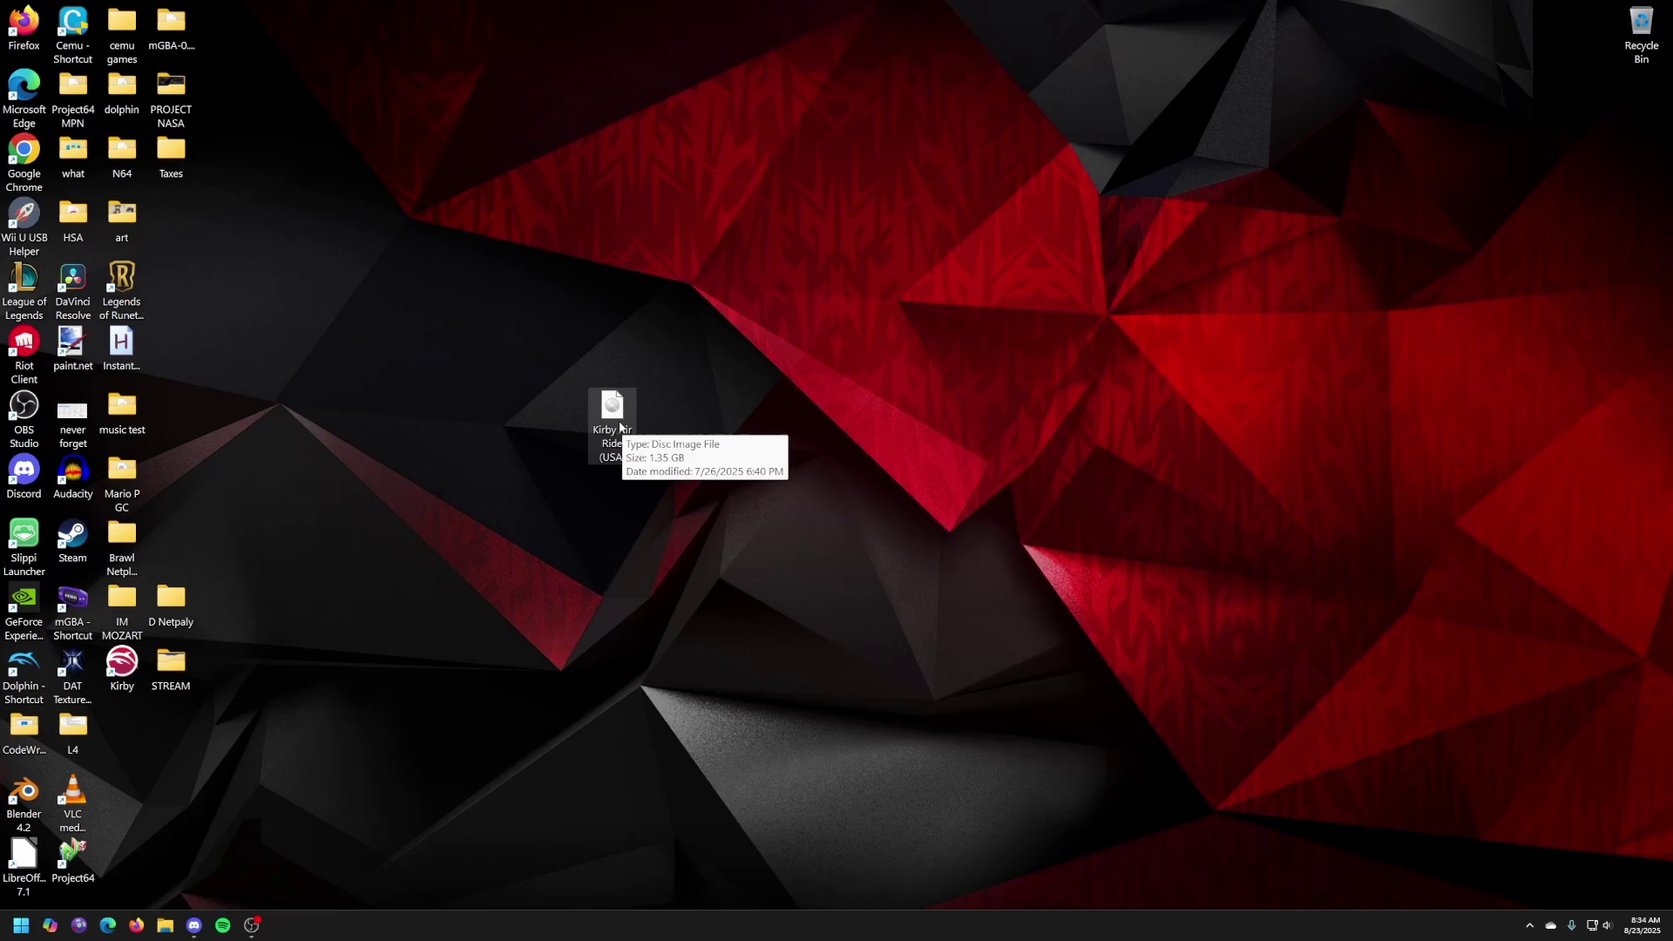
left_click_drag(612, 416, 562, 416)
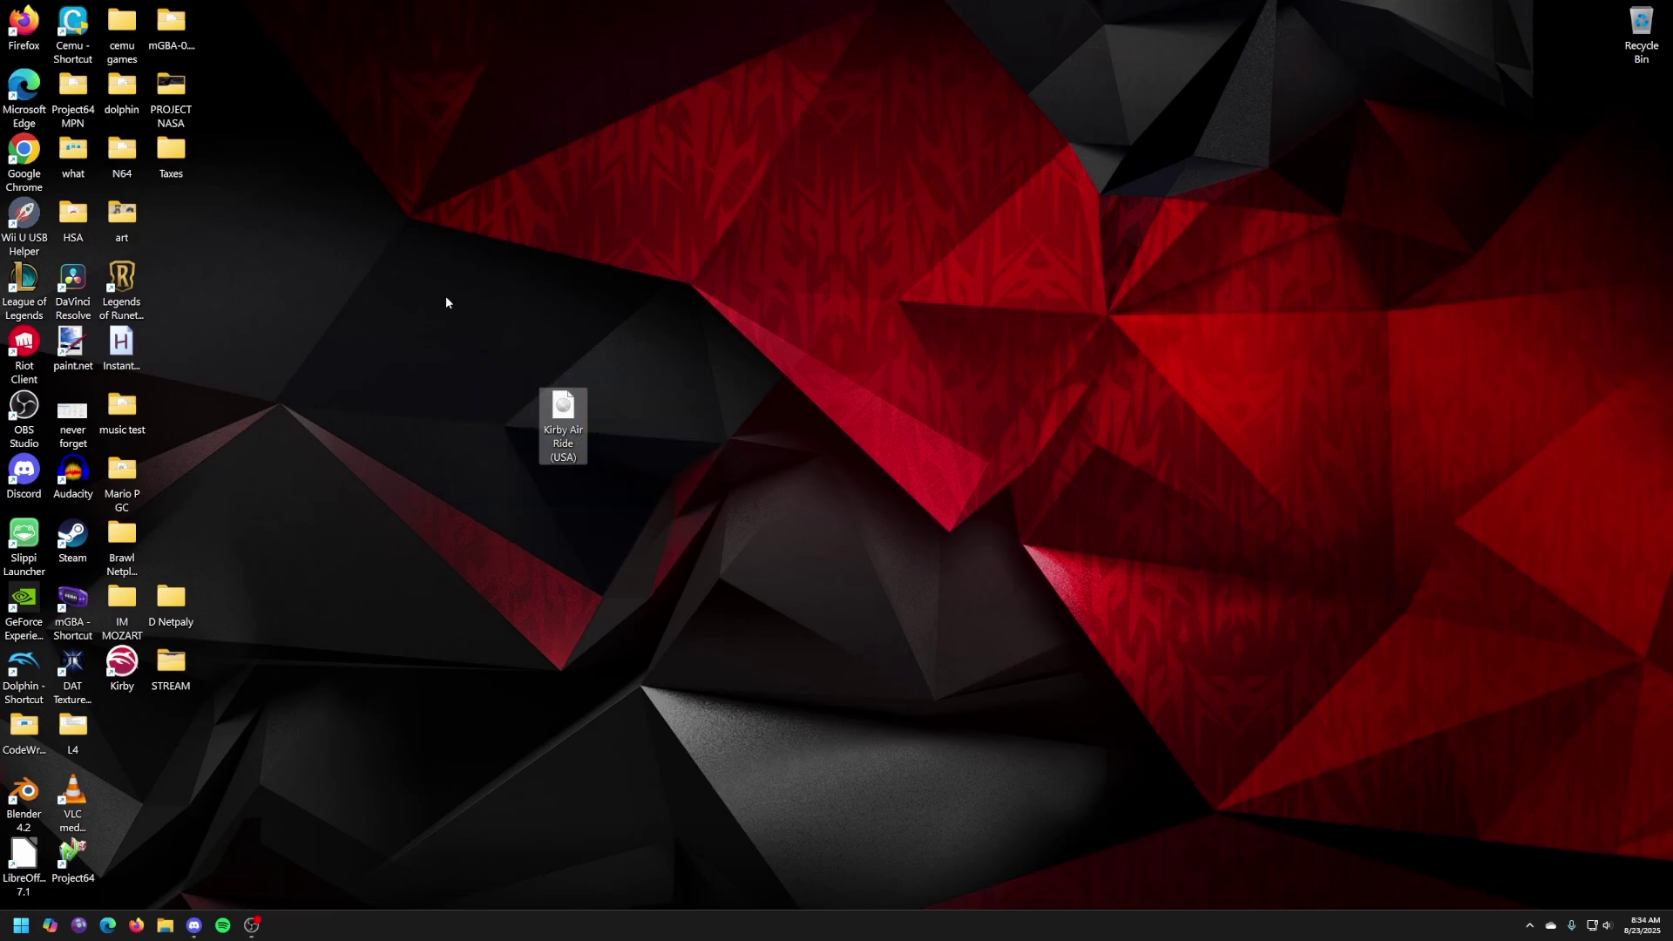
left_click_drag(446, 302, 635, 506)
From the #downloads channel of the Kirby Air Ride Online Discord, download Base_To_BS4.xdelta and Kirby.Air.Ride.Deluxe.v1.0.3.Builder.zip.
left_click(194, 924)
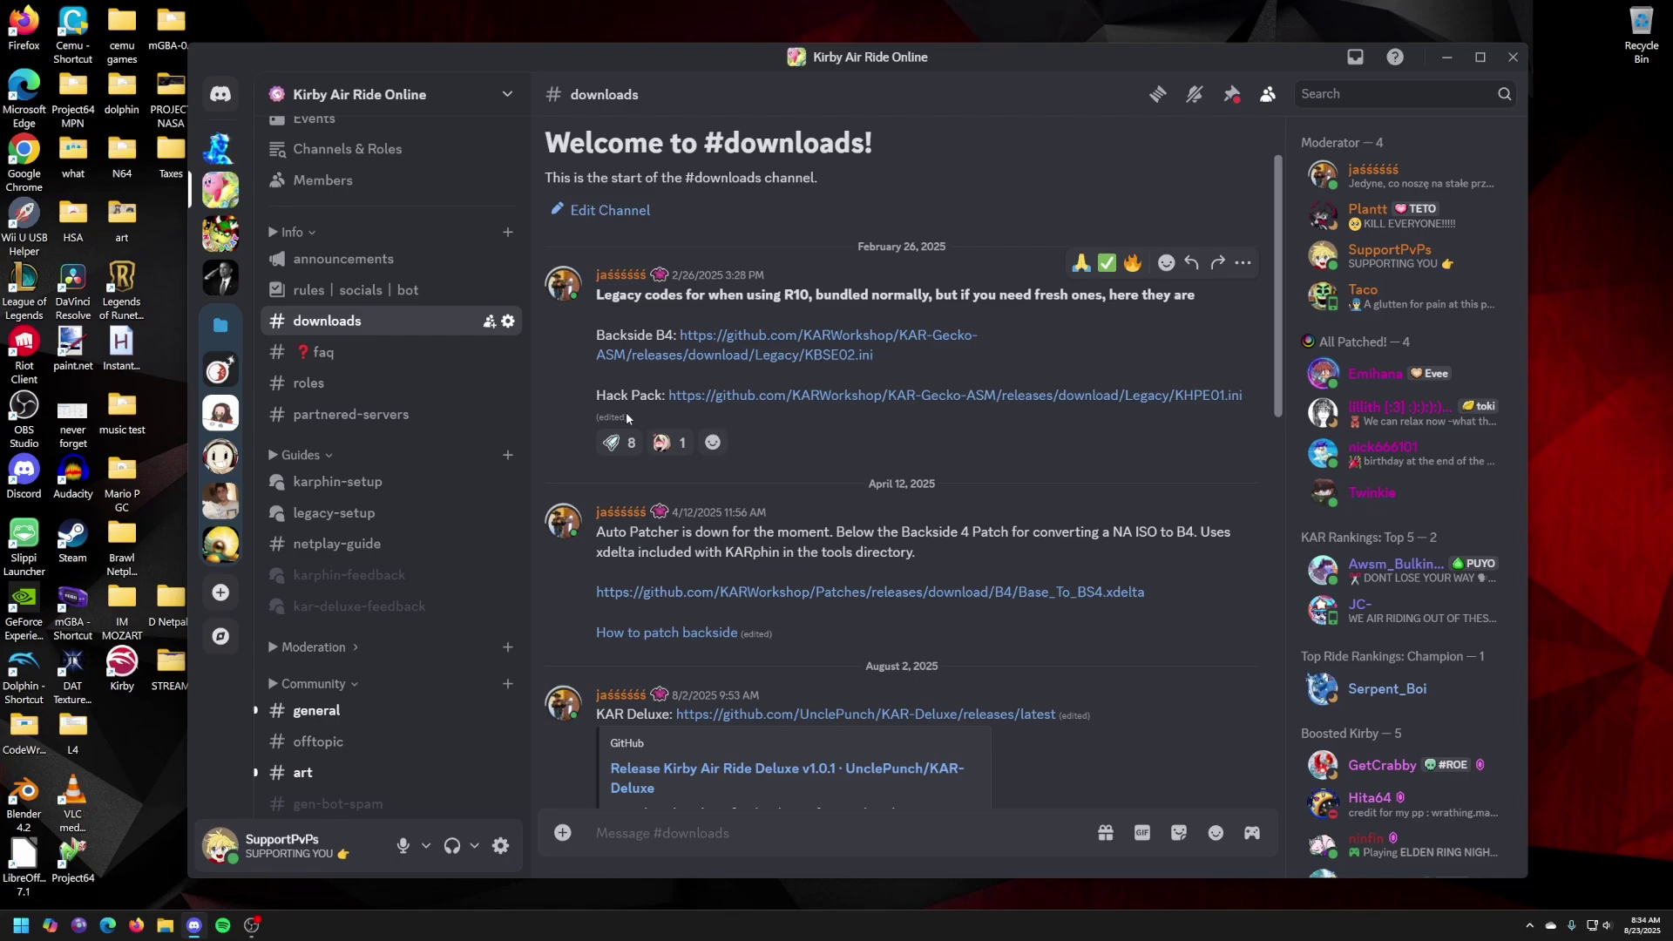
scroll(580, 398, "down", 3)
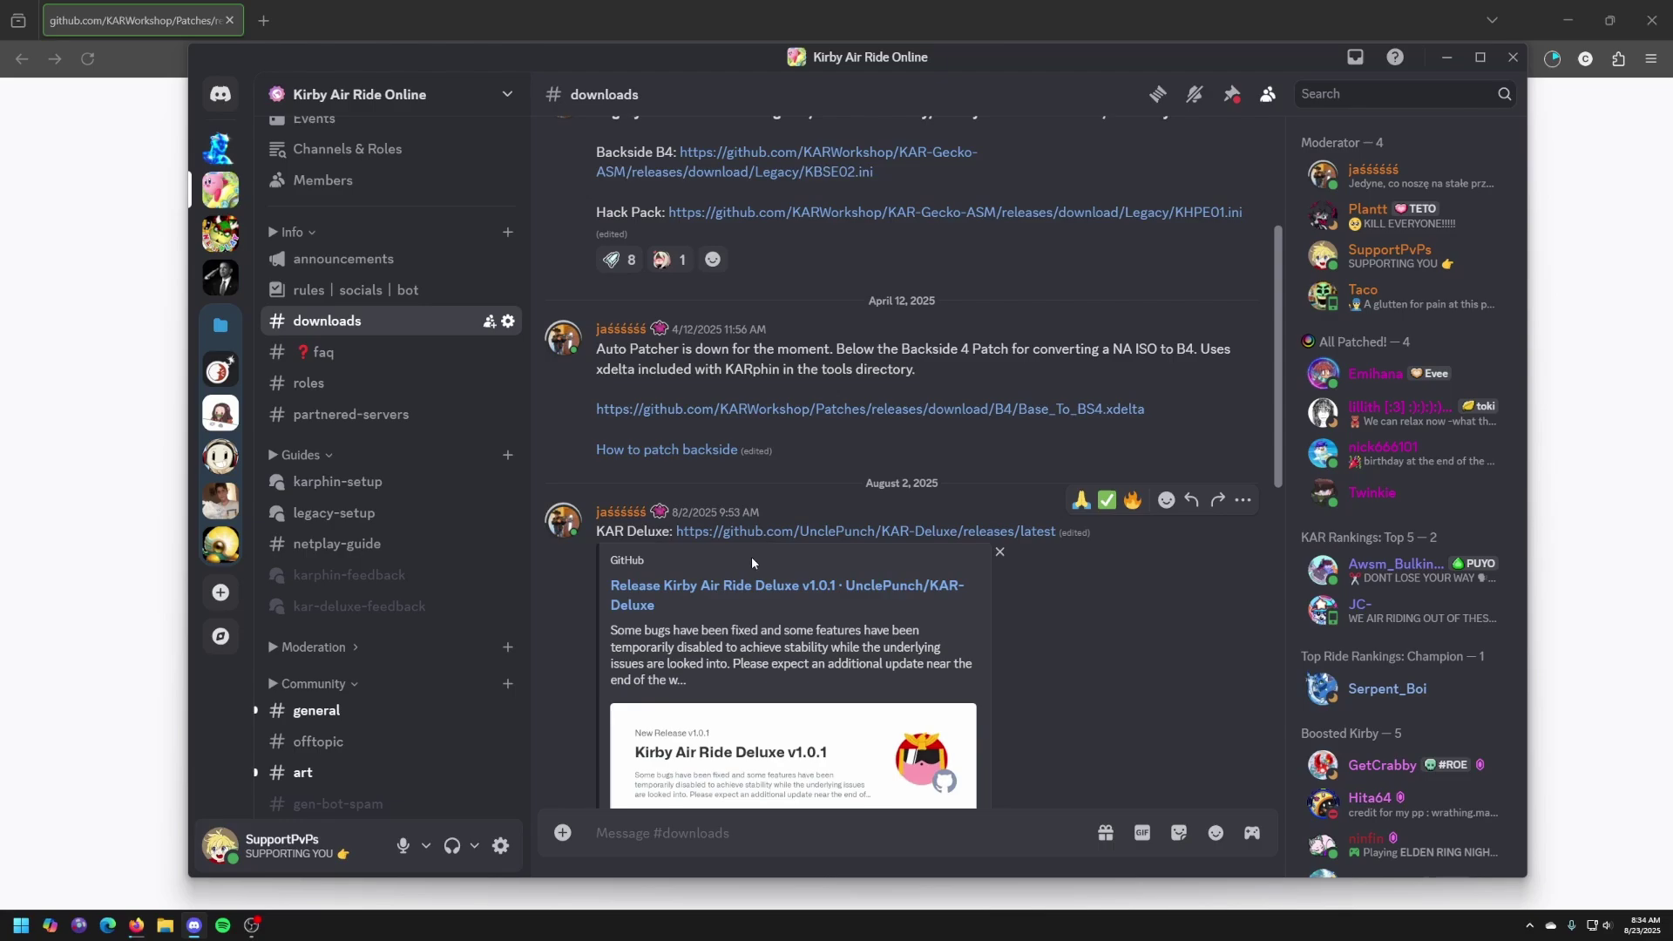
scroll(1012, 584, "down", 1)
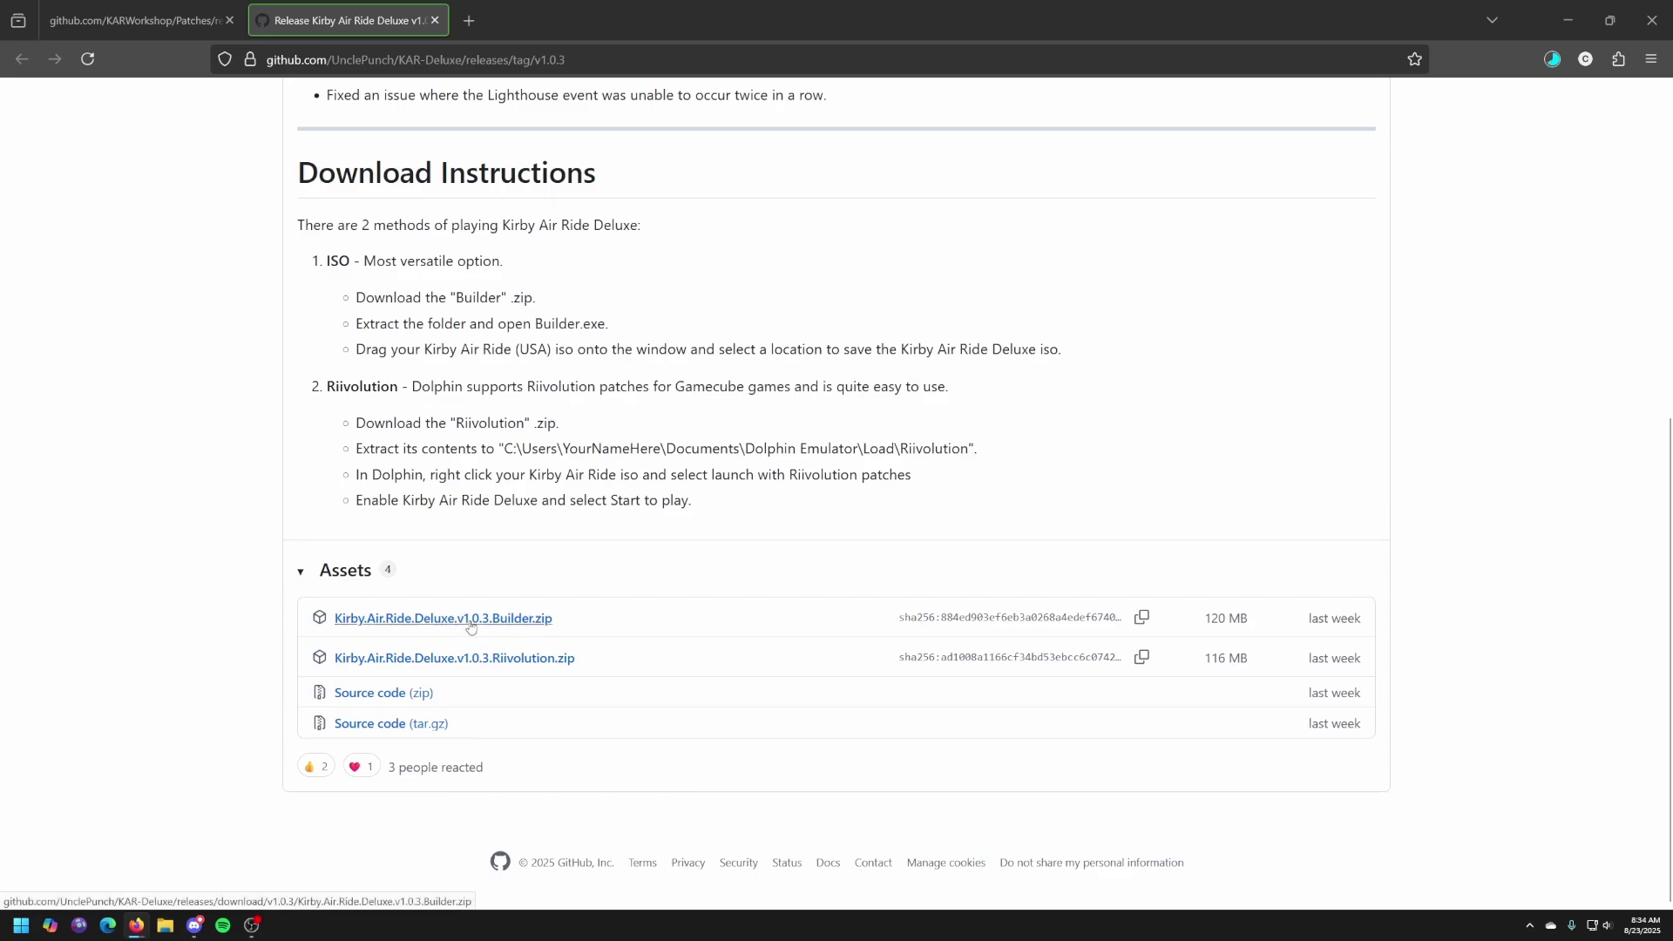
left_click(535, 620)
Open the Kirby Air Ride Online site linked in the Discord #downloads channel and download KARphin for Windows from KAR Workshop.
left_click(195, 925)
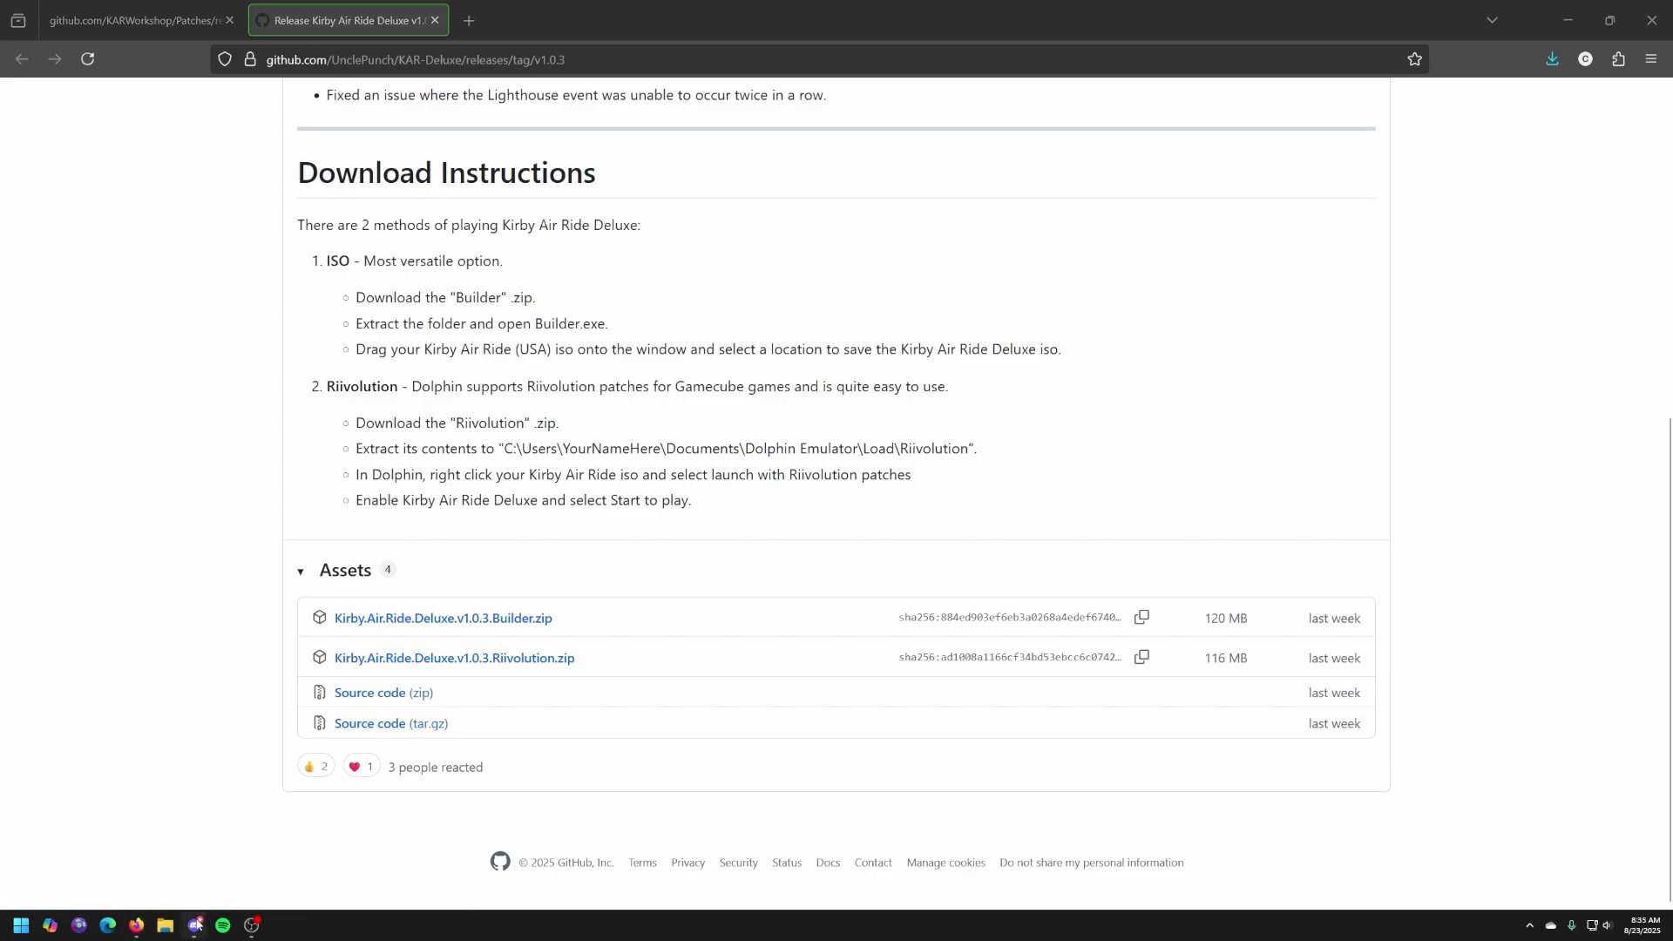
scroll(1084, 608, "down", 3)
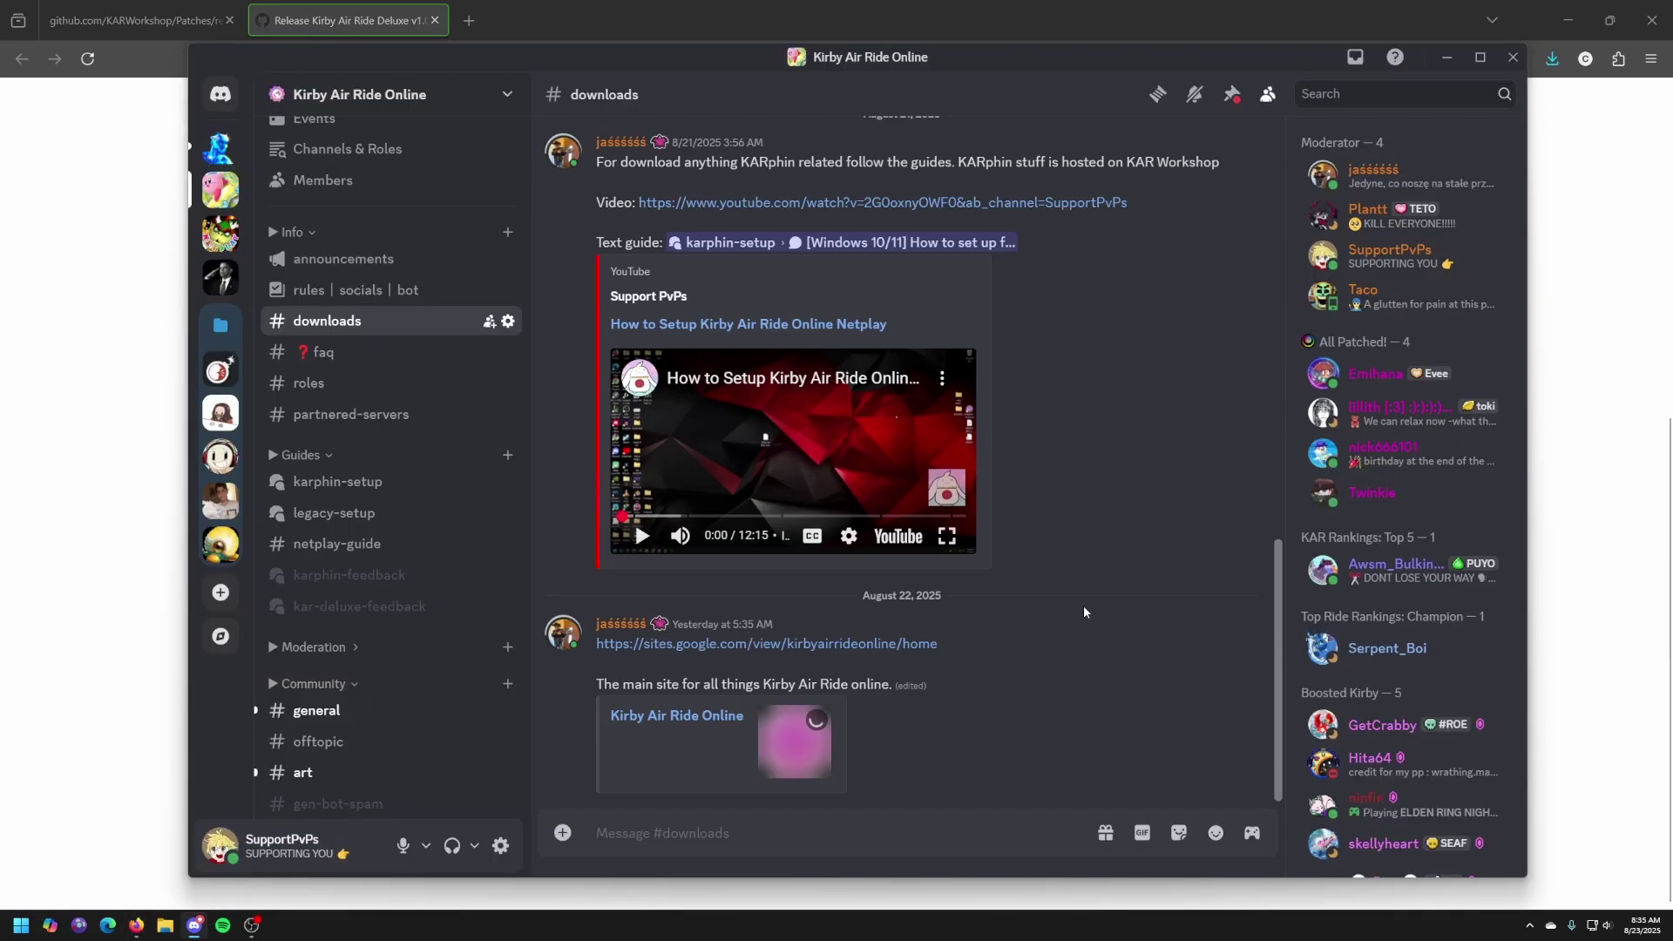
left_click(883, 644)
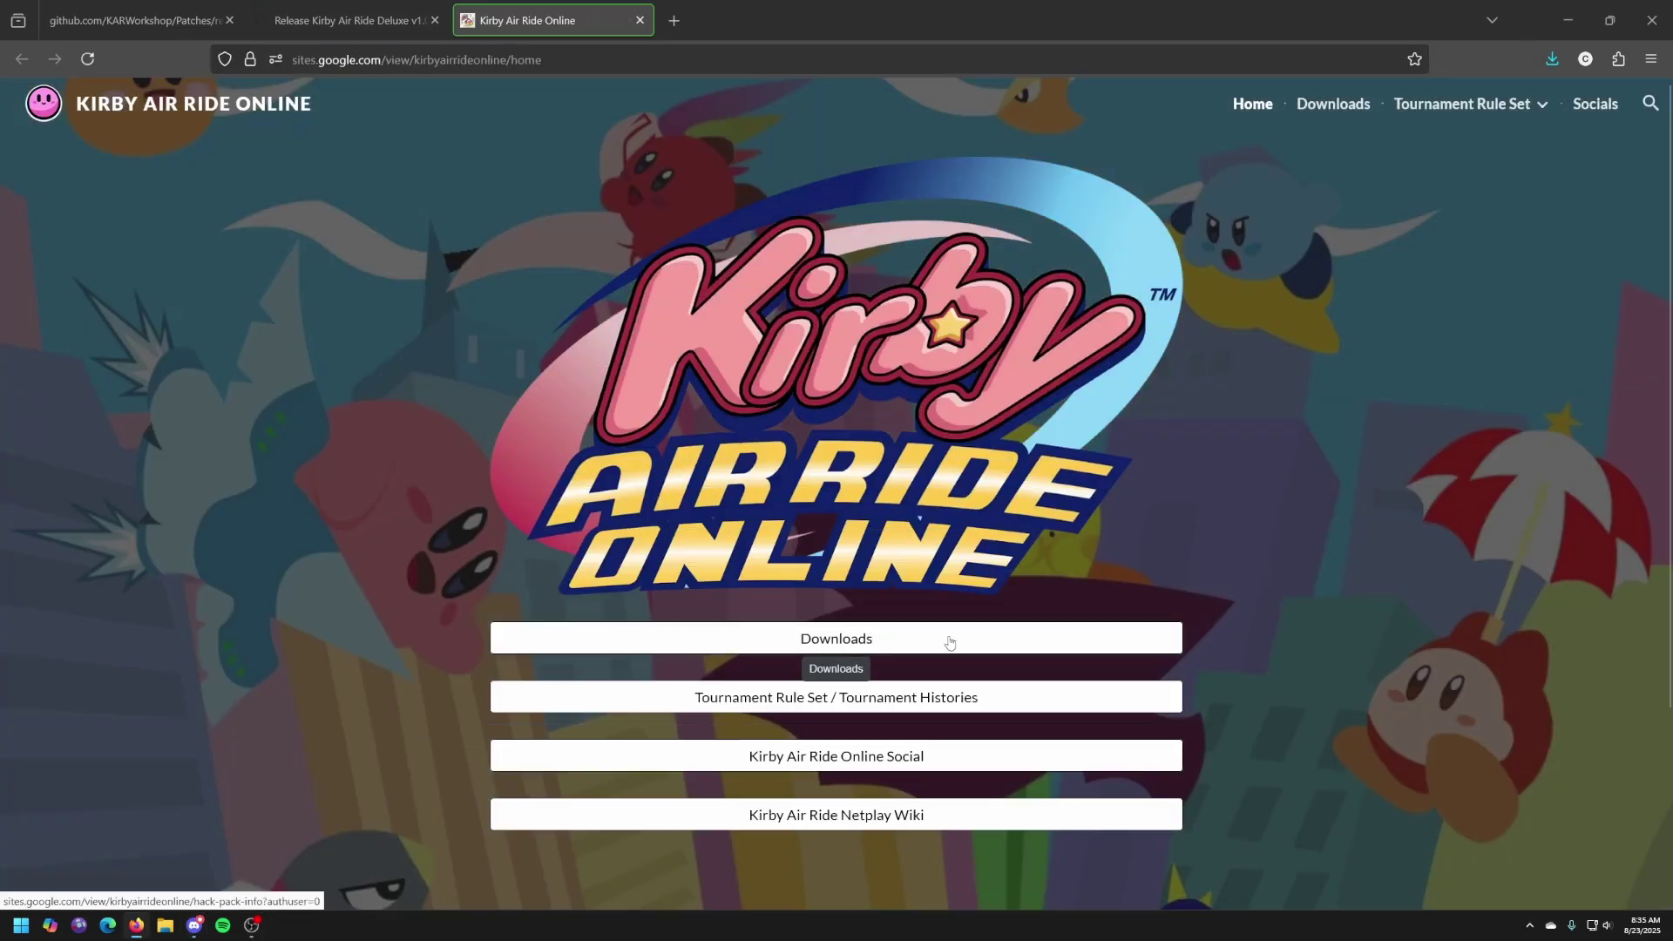
left_click(1057, 638)
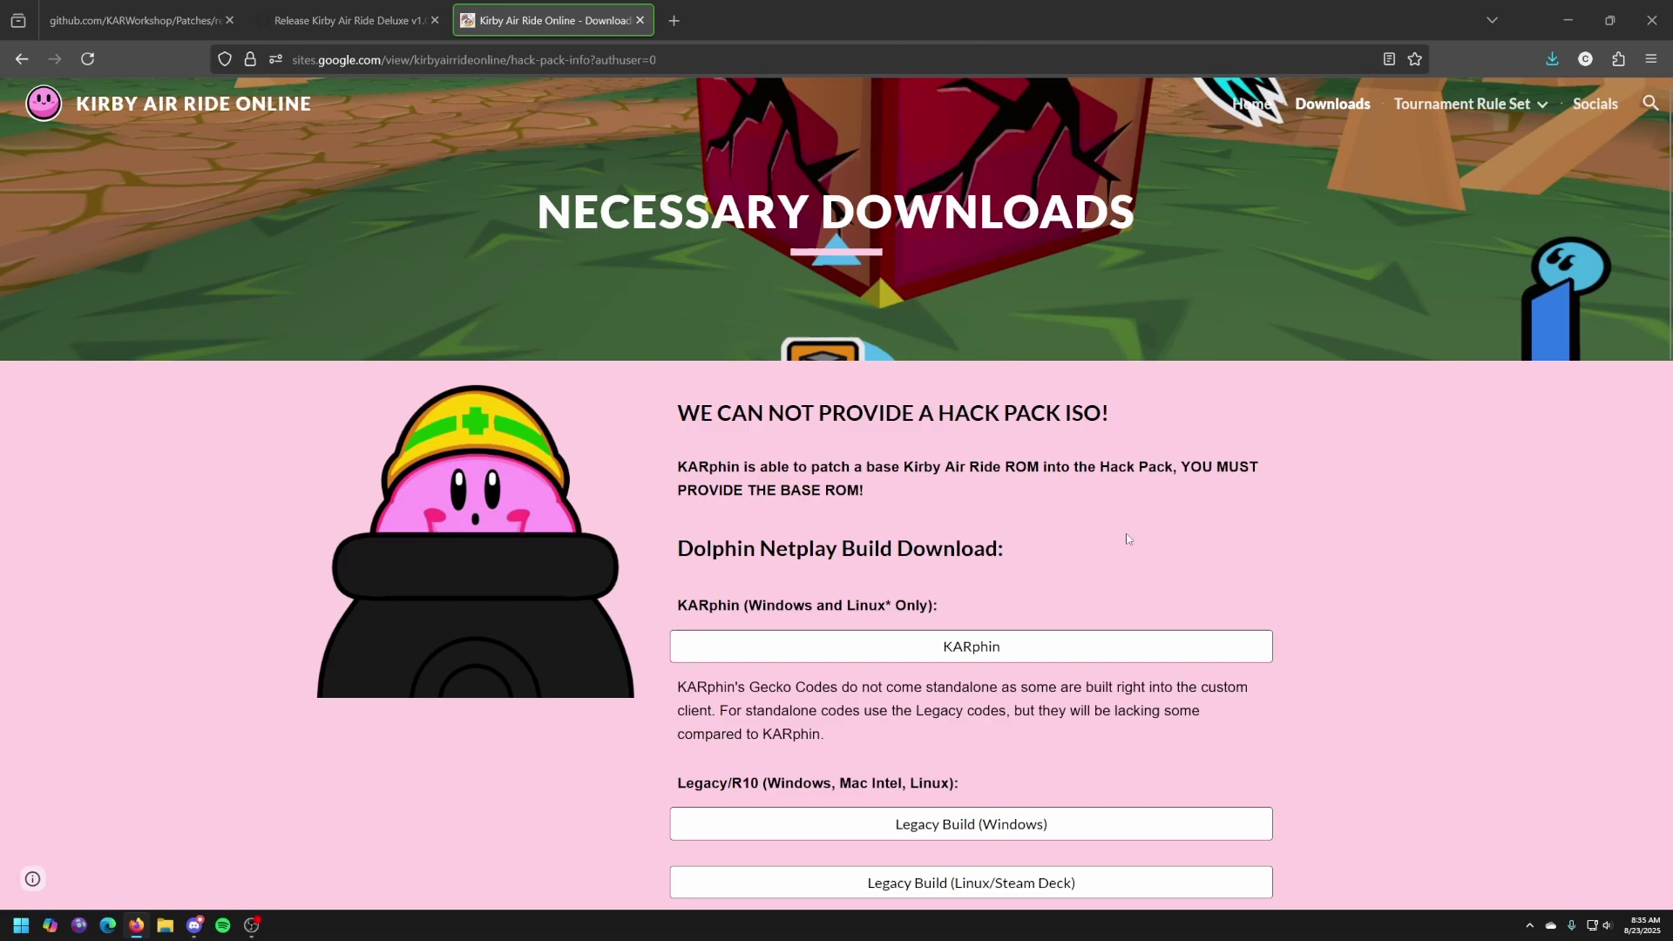
left_click(1036, 645)
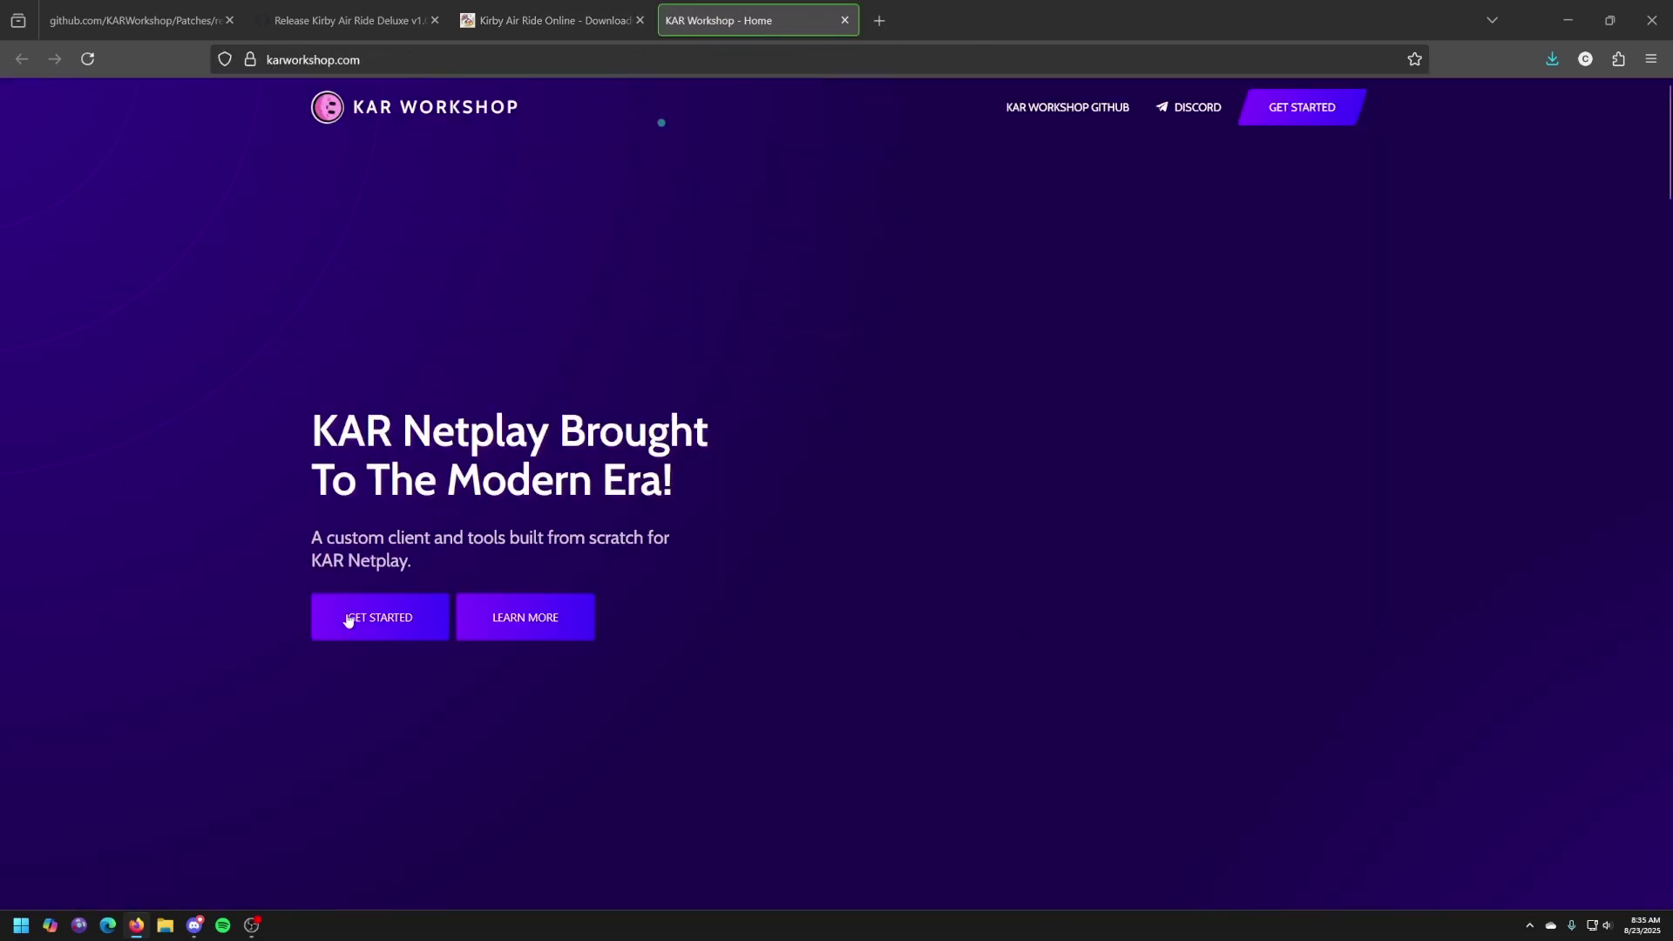
left_click(398, 631)
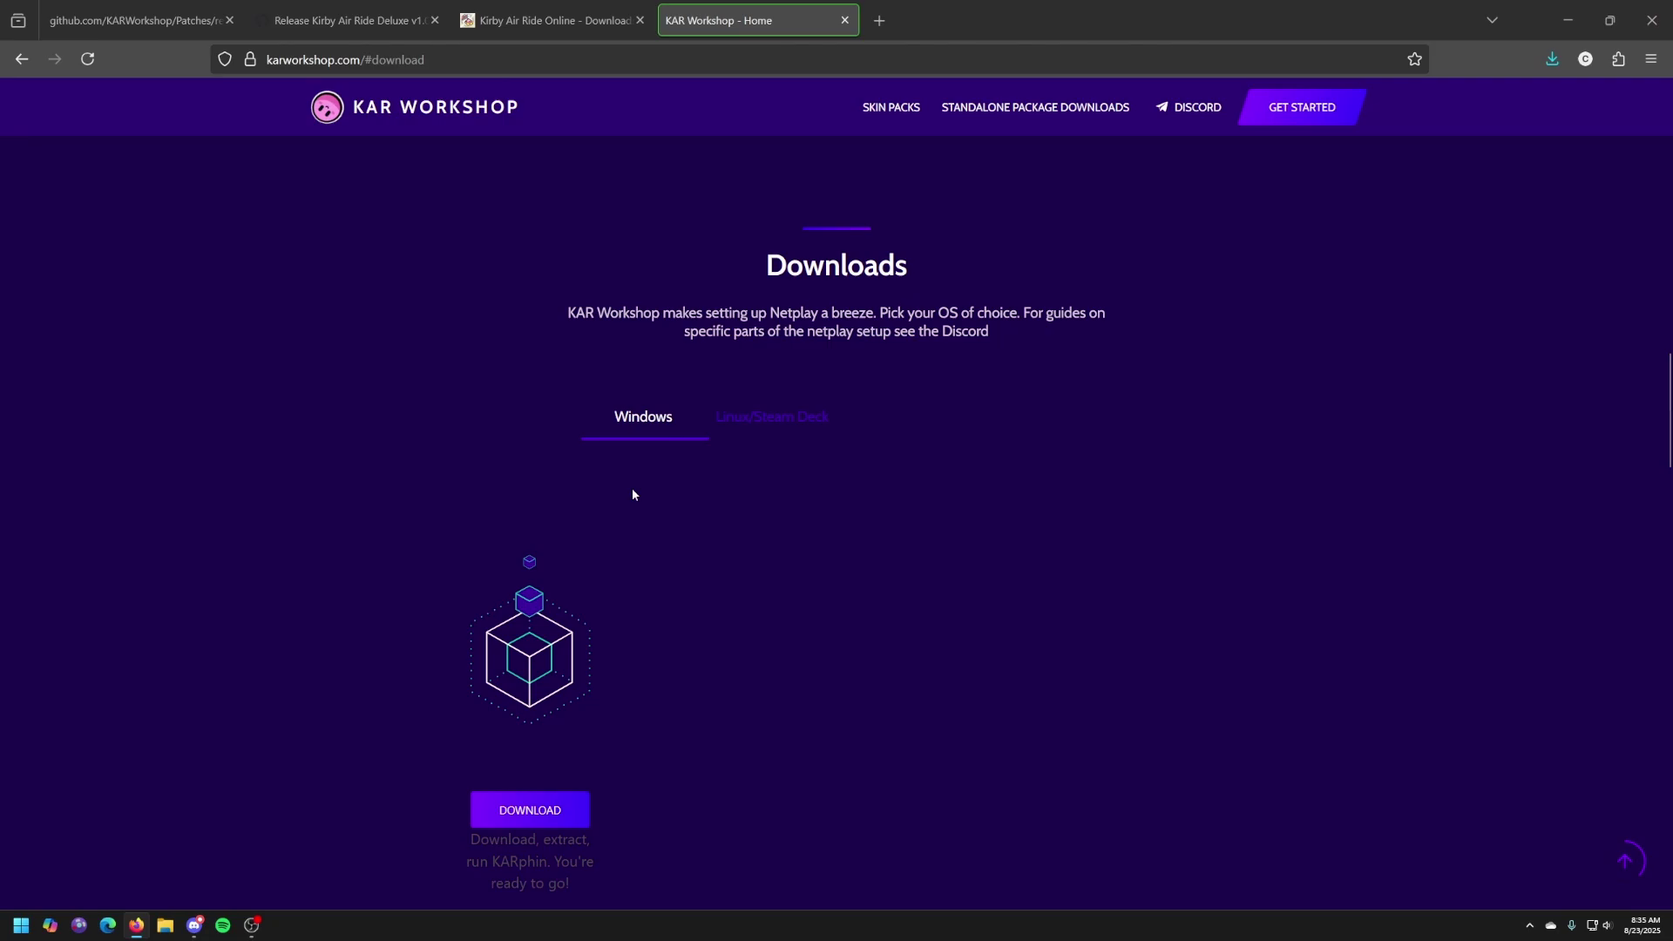
scroll(649, 553, "down", 2)
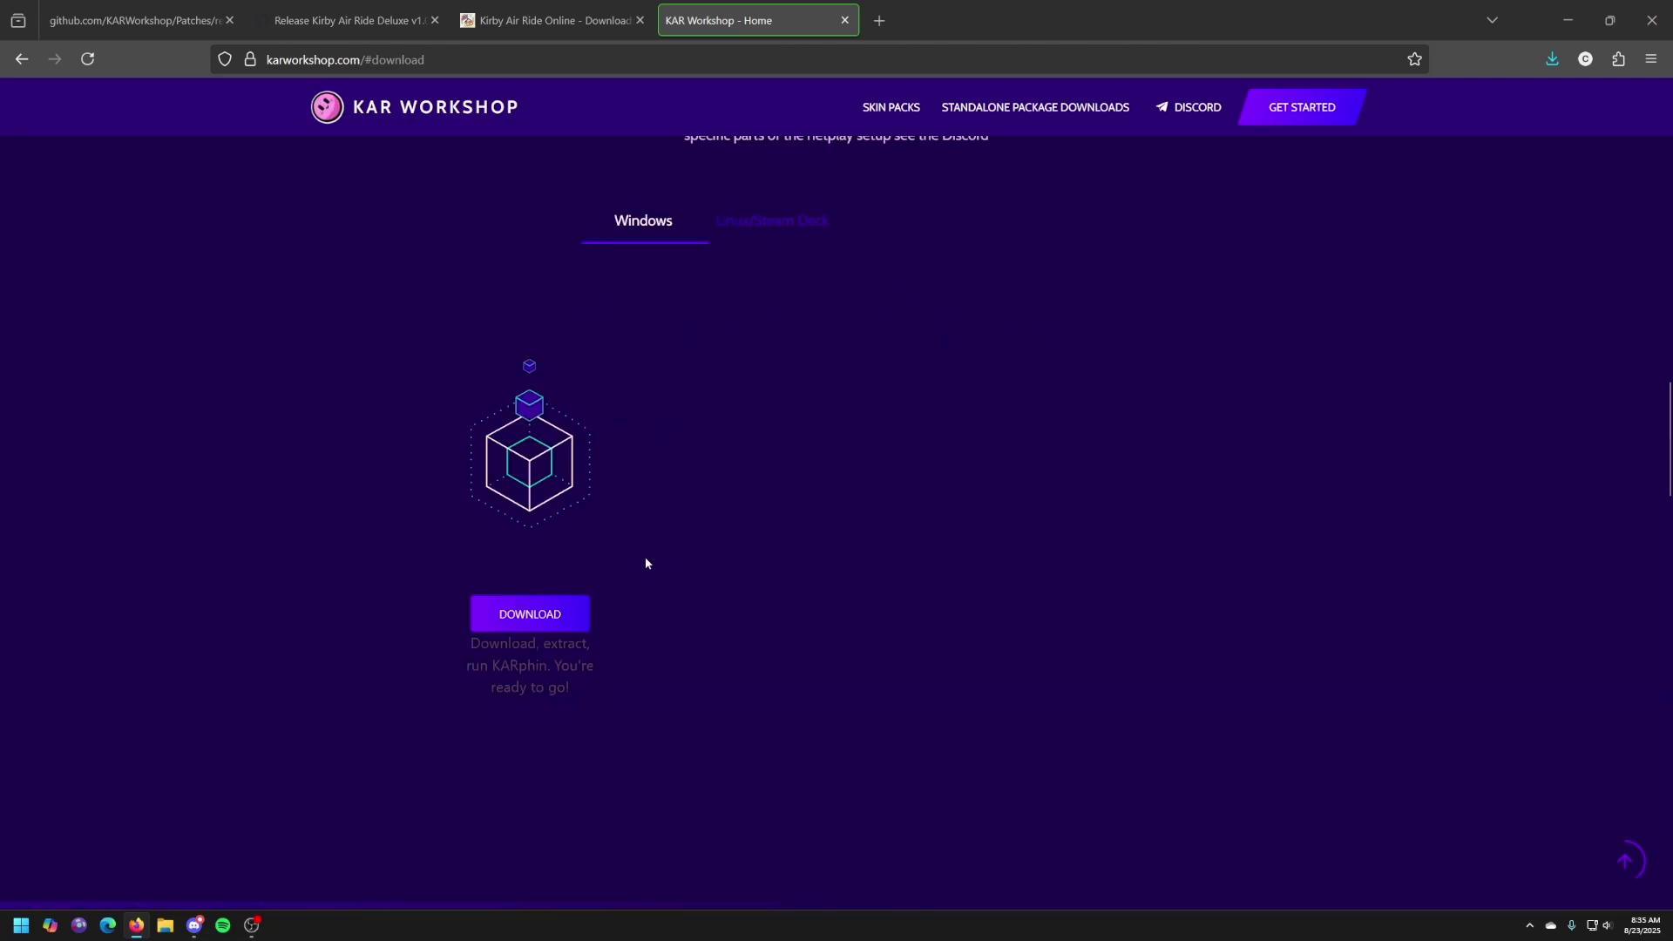
left_click(553, 613)
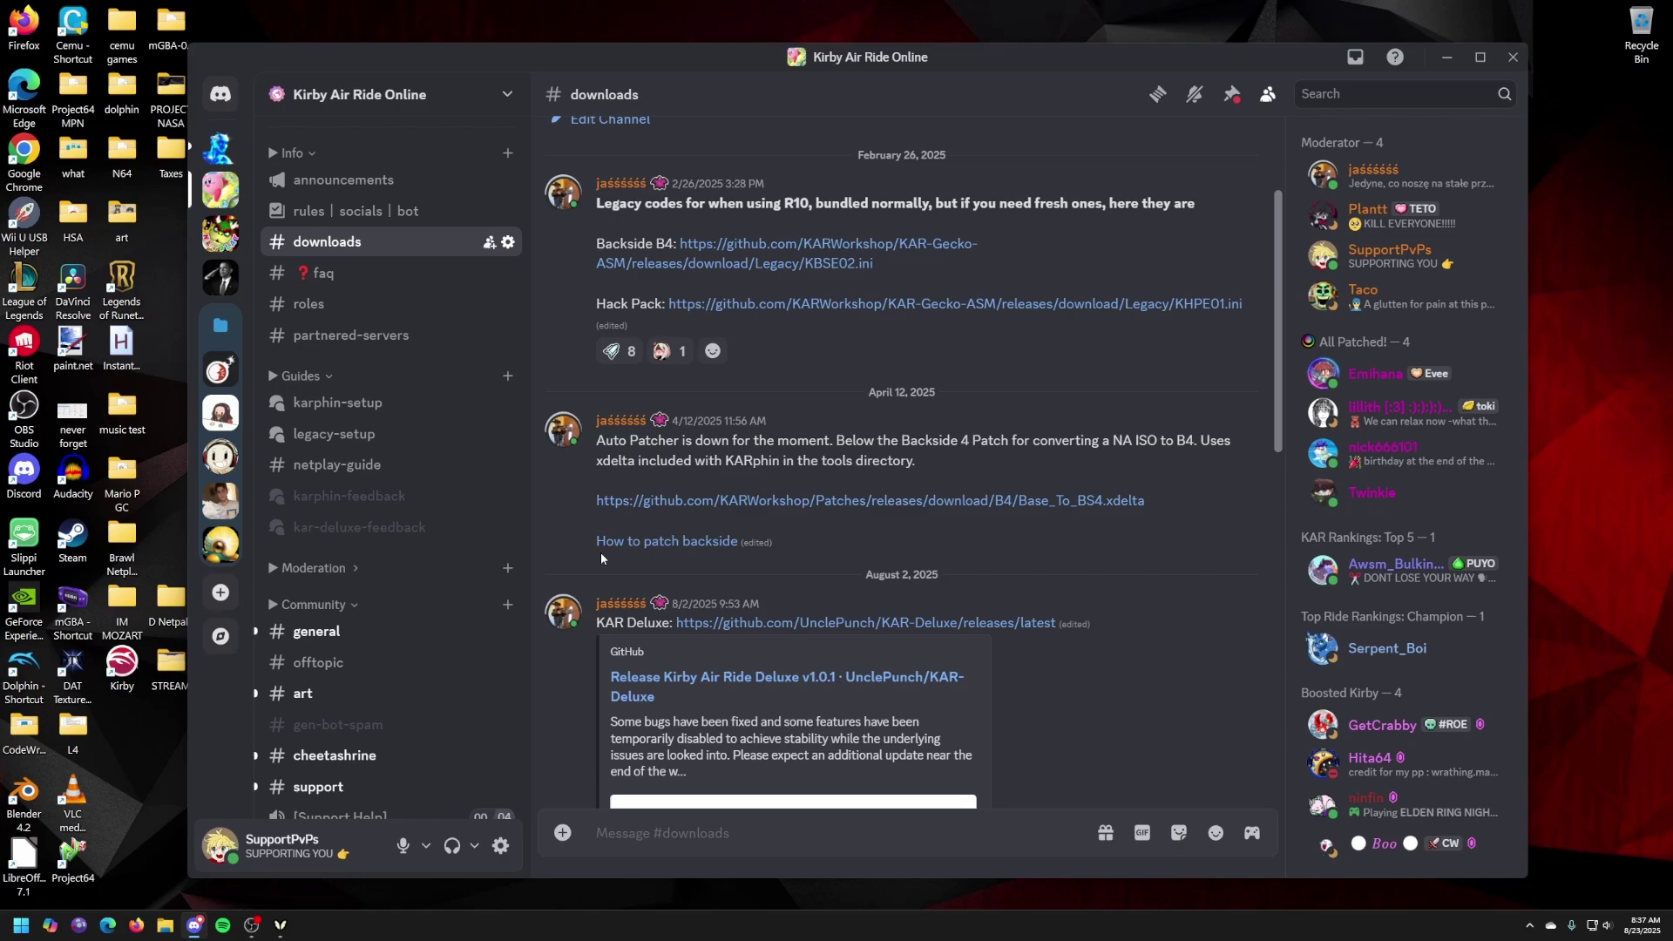
Follow the "How to patch backside" link in Discord and download the GUI Delta Patcher from the KARphin Tools.
left_click(700, 542)
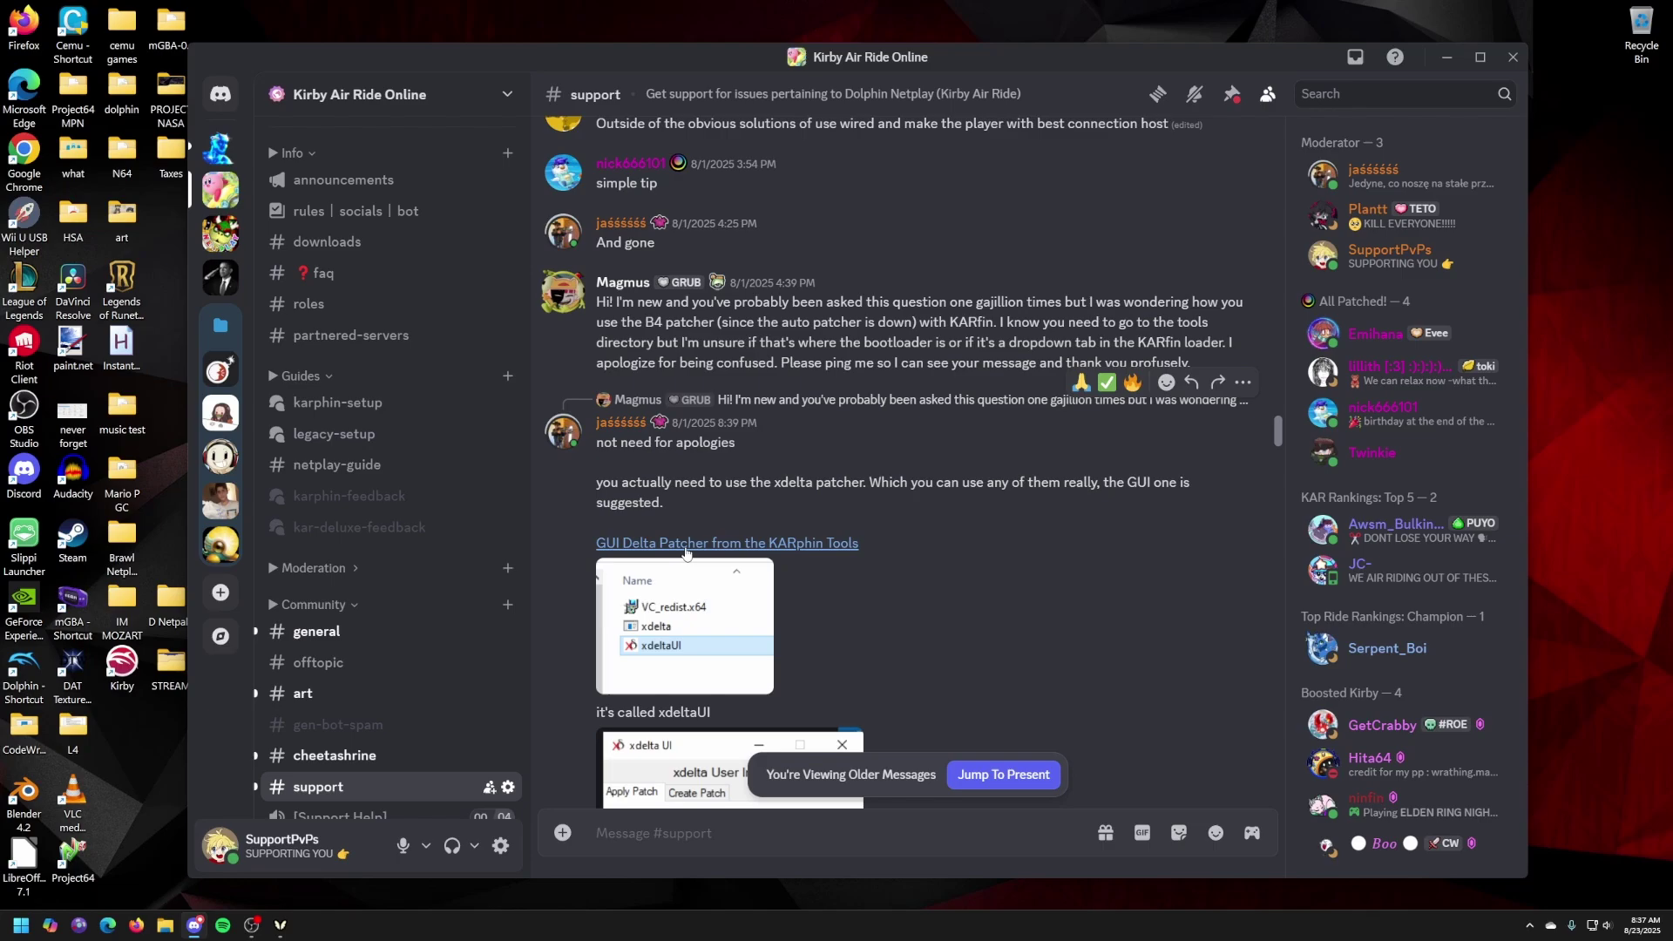
left_click(810, 548)
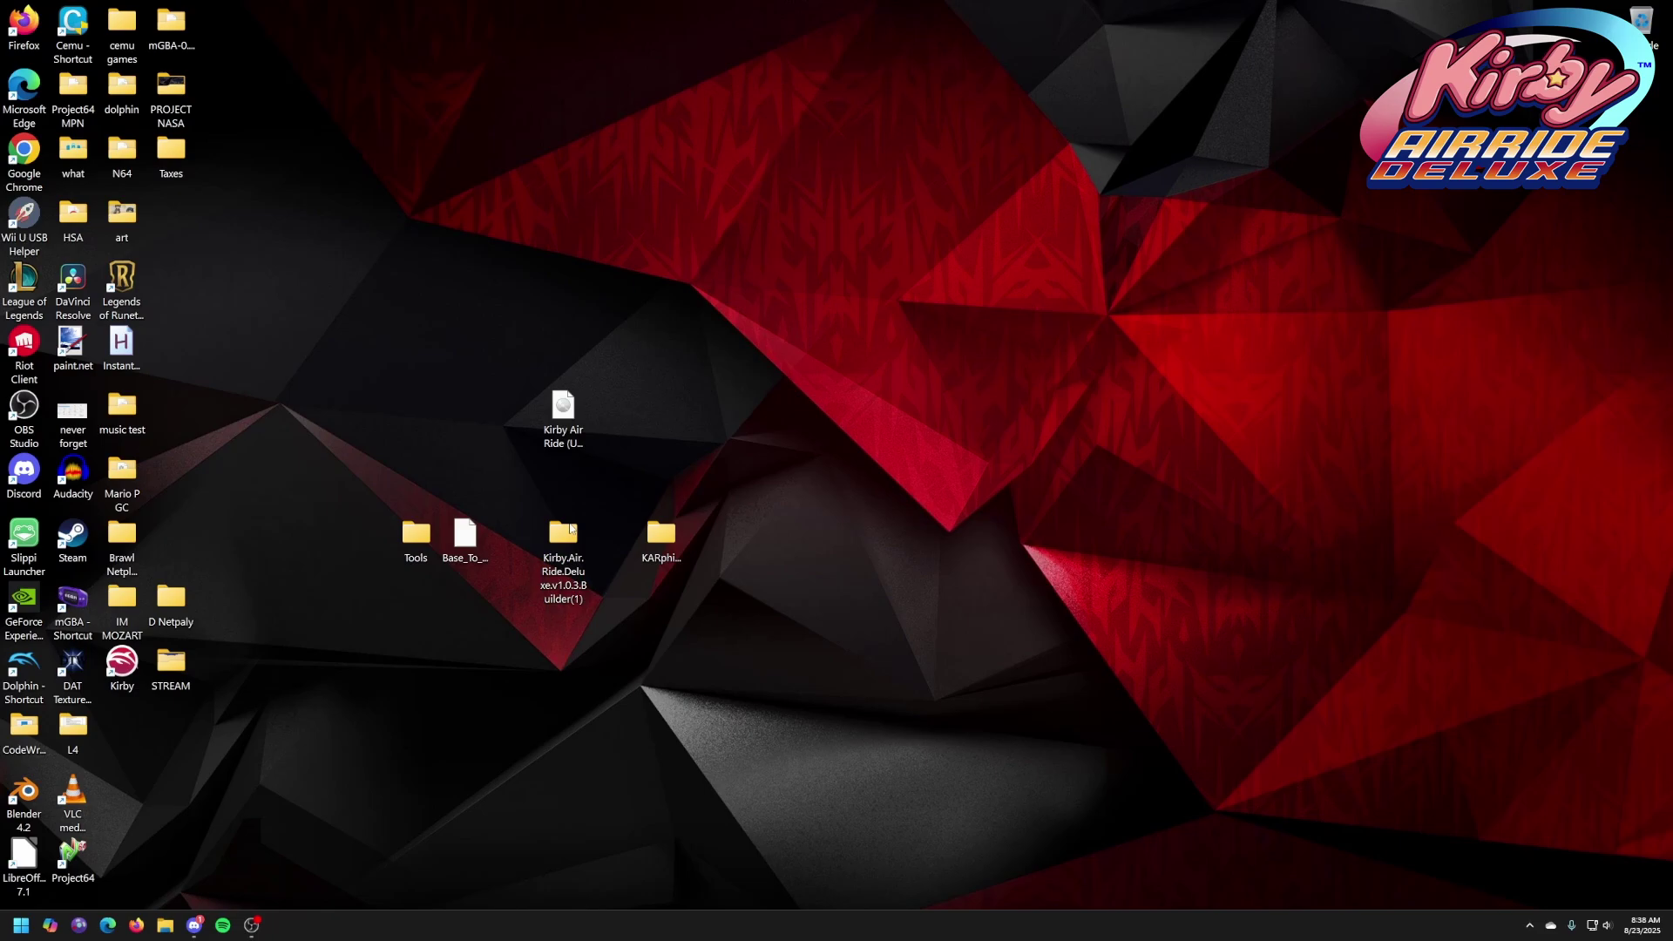
Launch the Builder application from the extracted Kirby Air Ride Deluxe v1.0.3 Builder folder and place its window clear of the file listing.
double_click(570, 528)
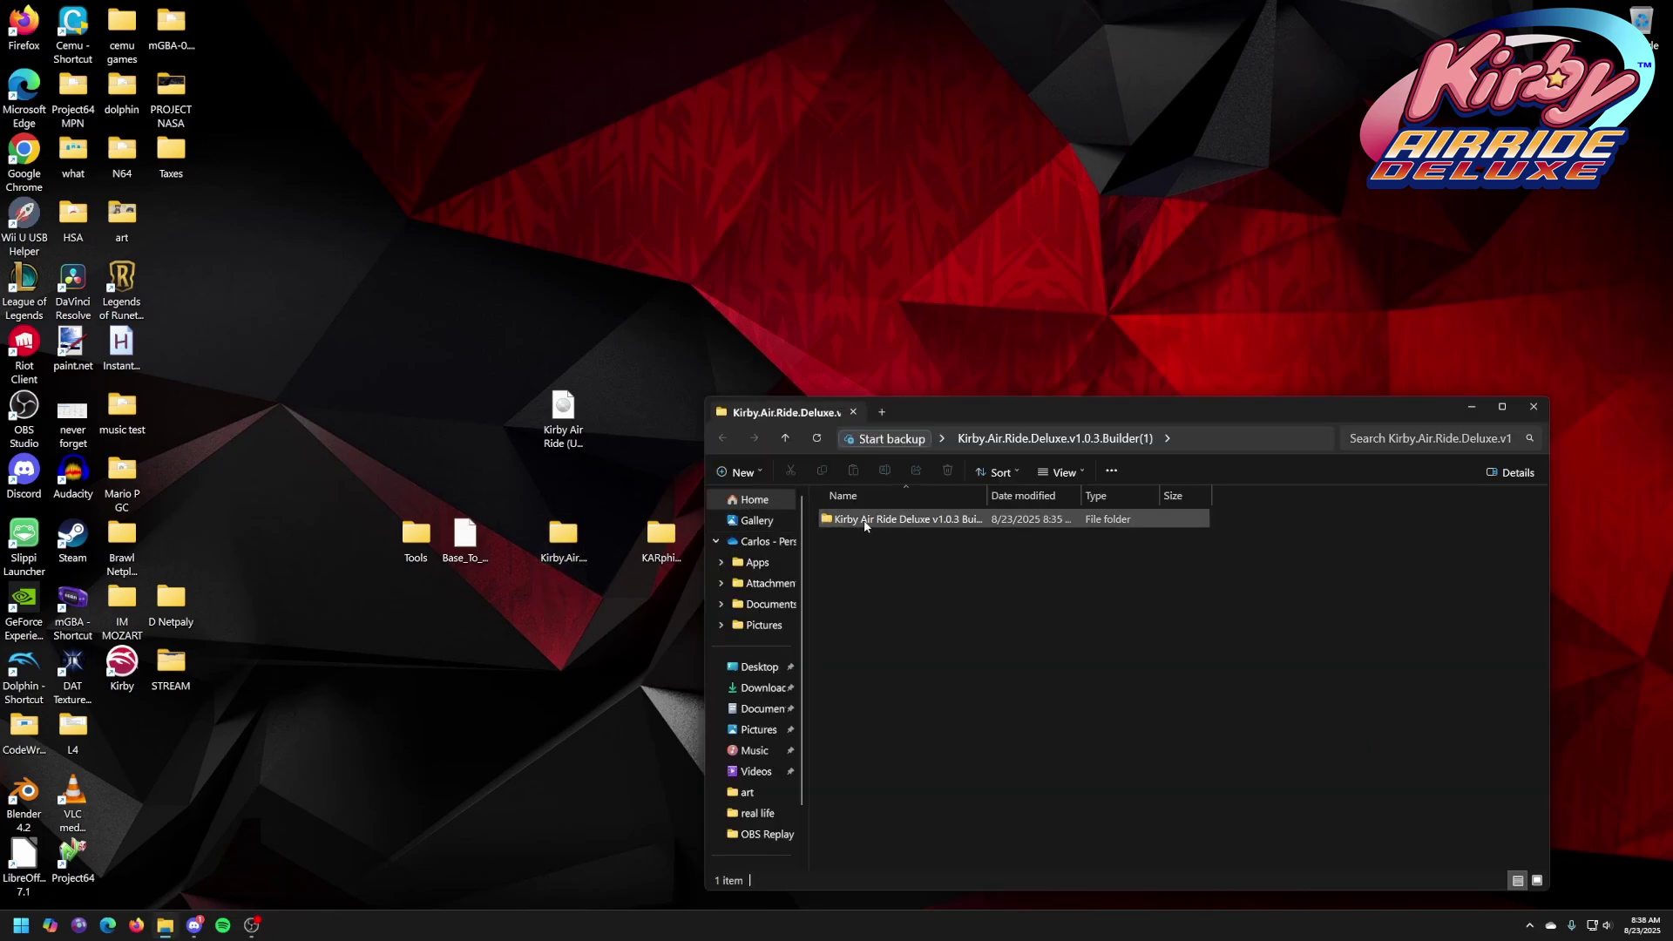
left_click(573, 542)
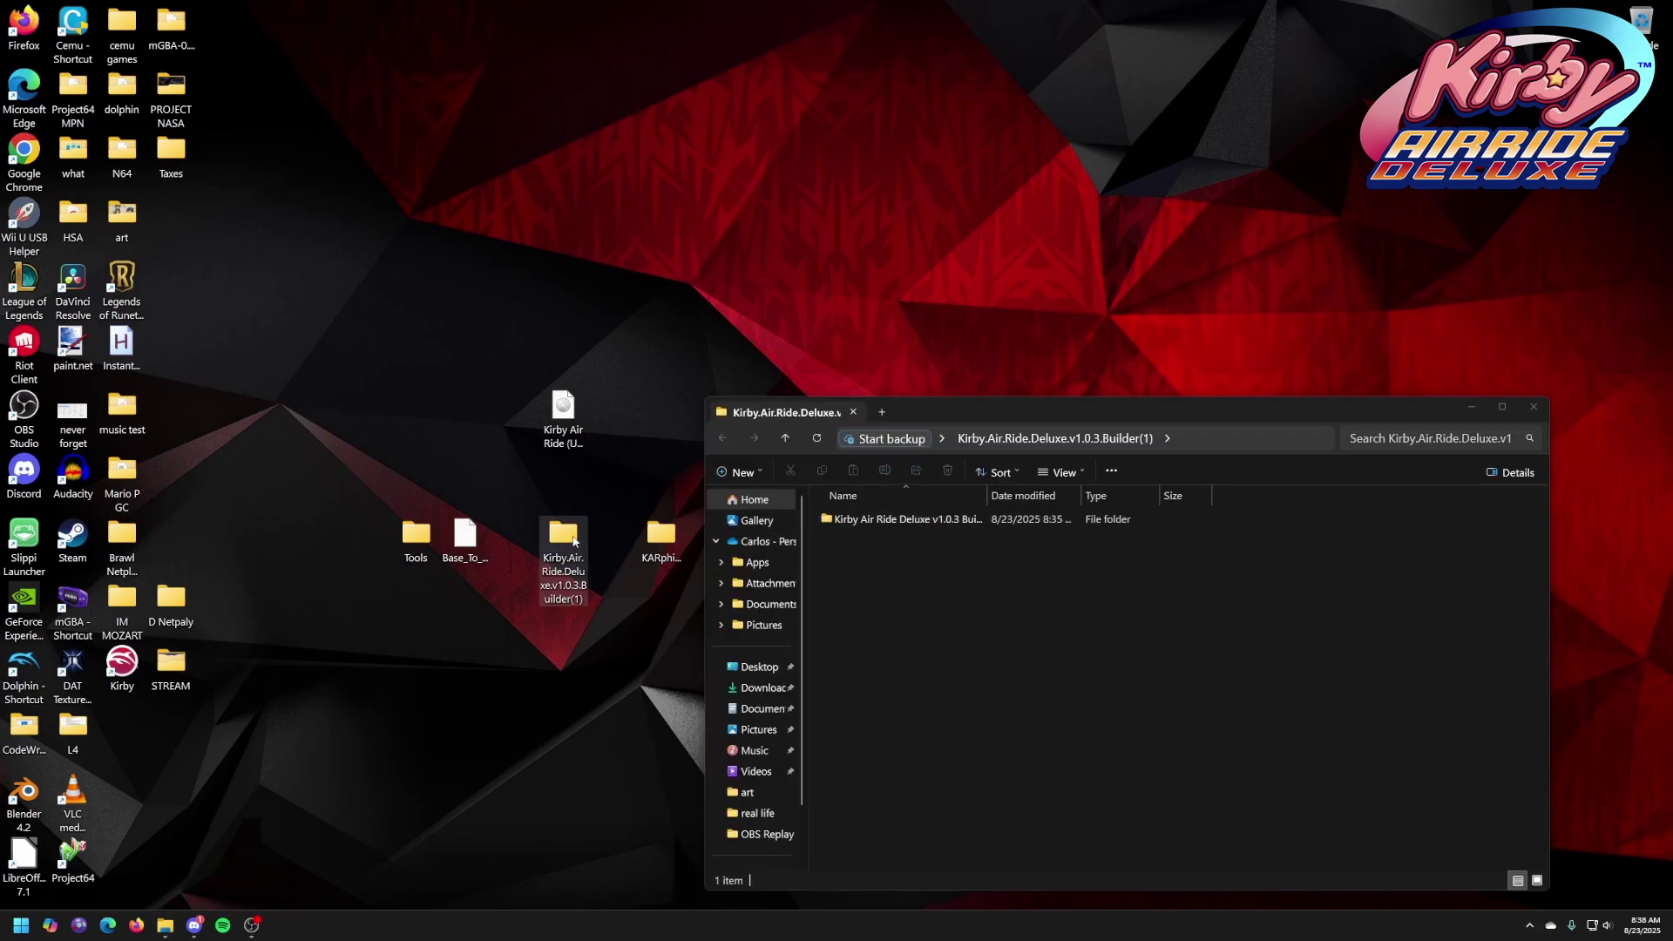
double_click(898, 520)
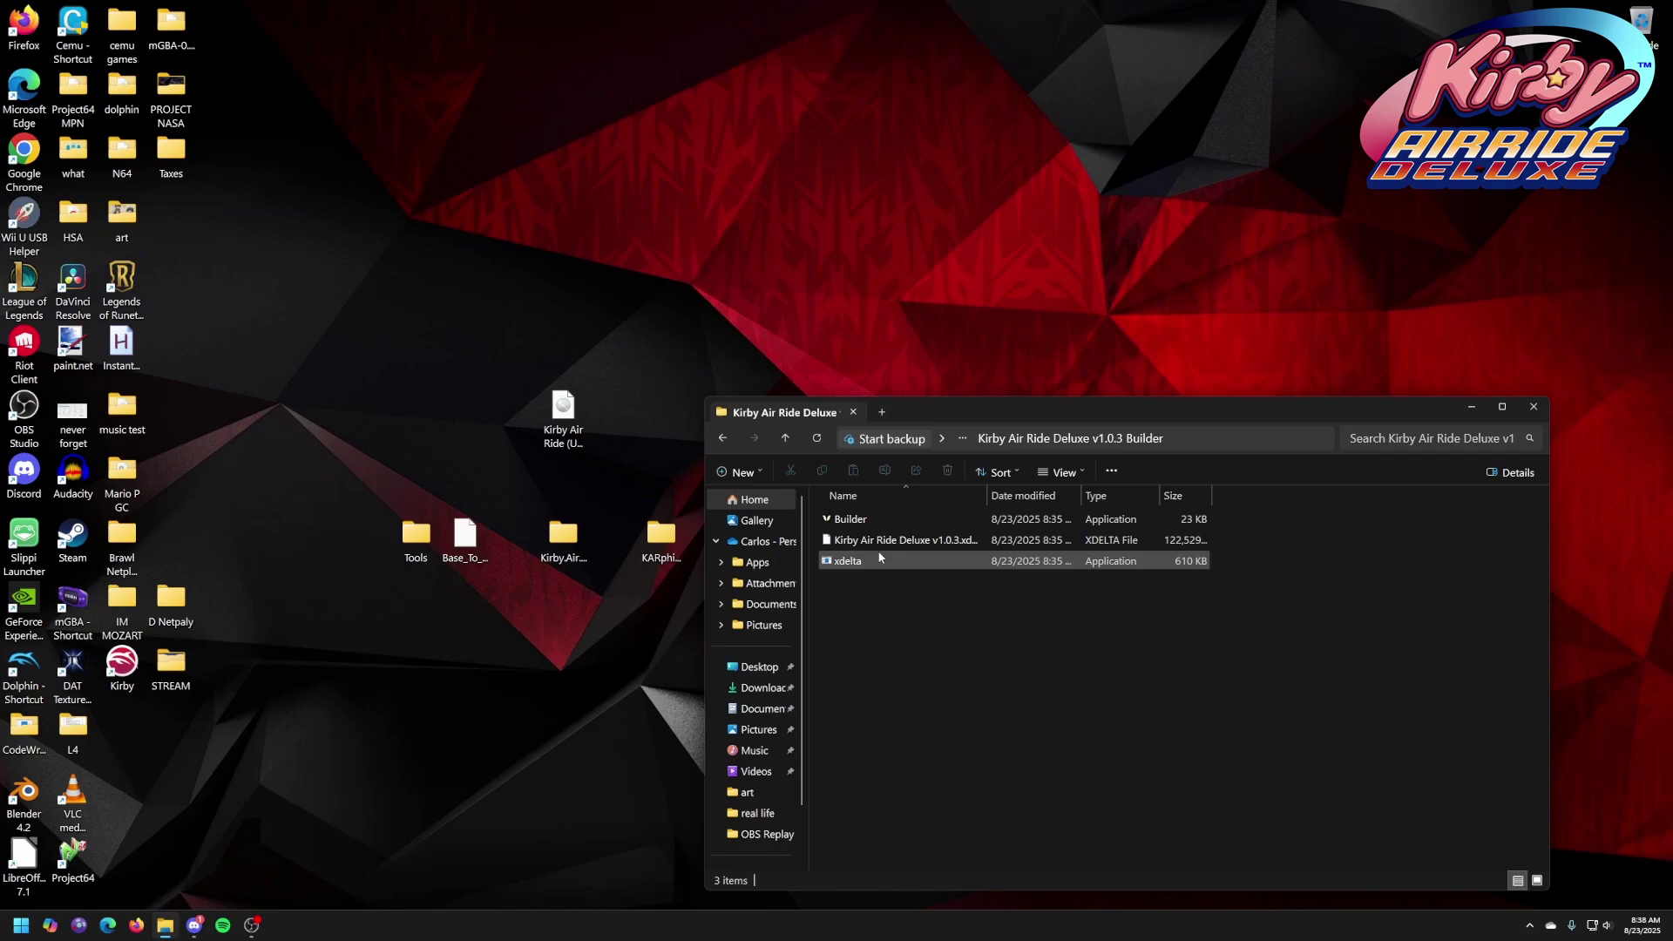
double_click(875, 520)
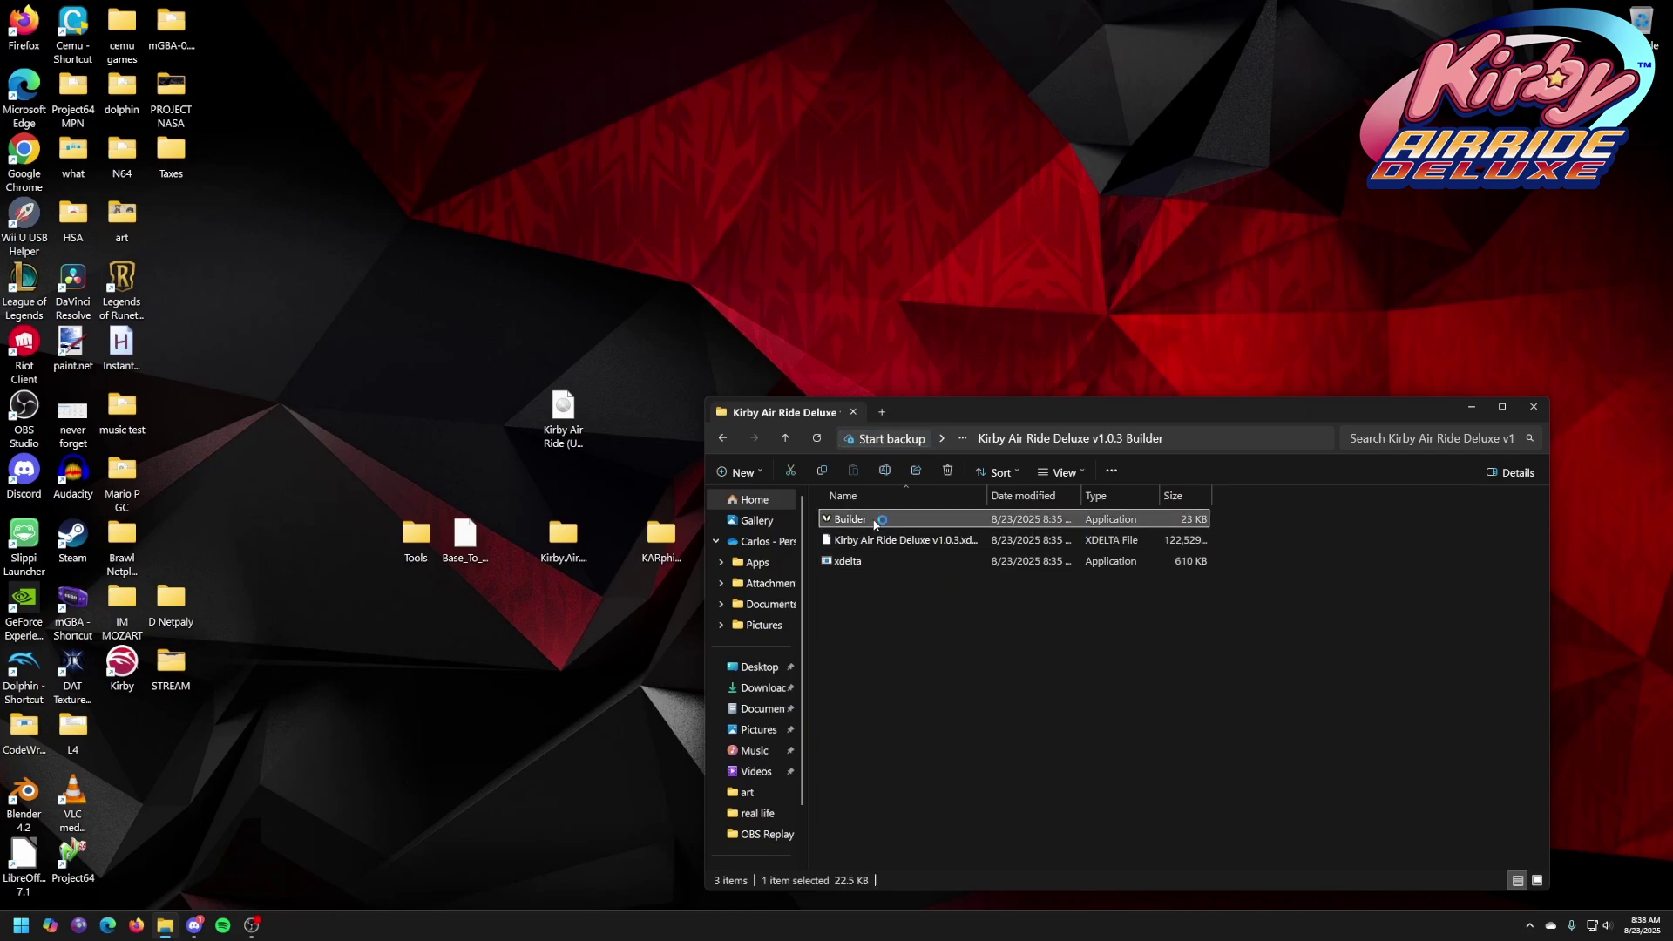
left_click_drag(832, 397, 813, 258)
Patch the Kirby Air Ride (USA) ISO with the Deluxe patcher, saving it to the Desktop as Kirby Air Ride Deluxe v1.0.3.
left_click(563, 407)
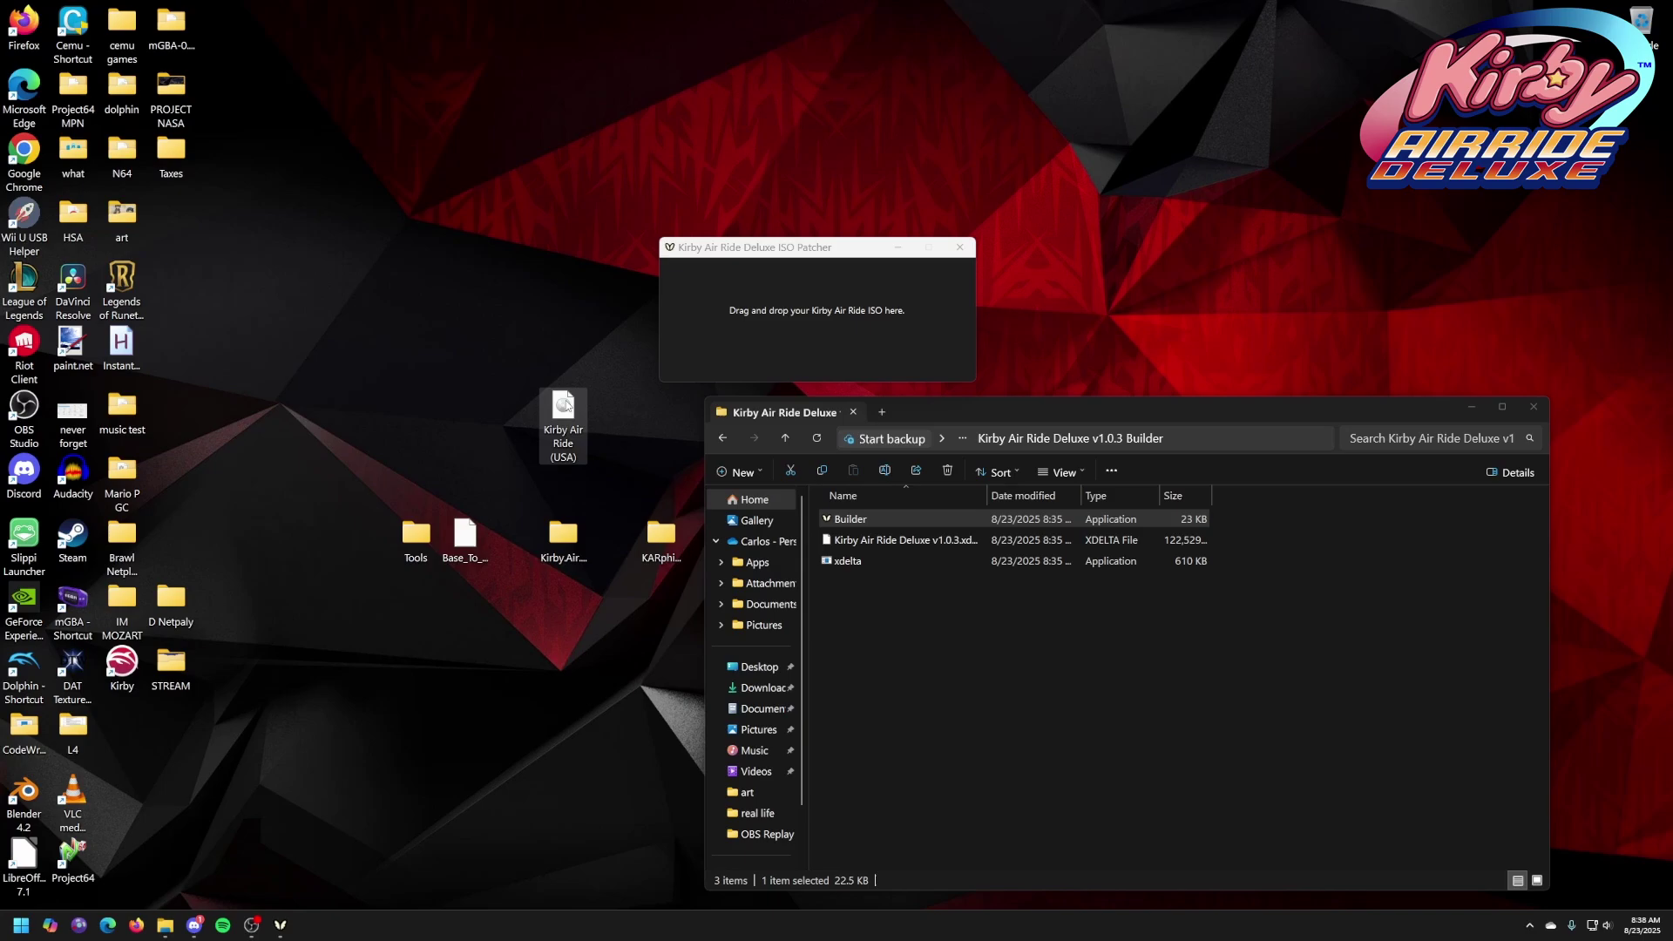
left_click_drag(564, 406, 794, 316)
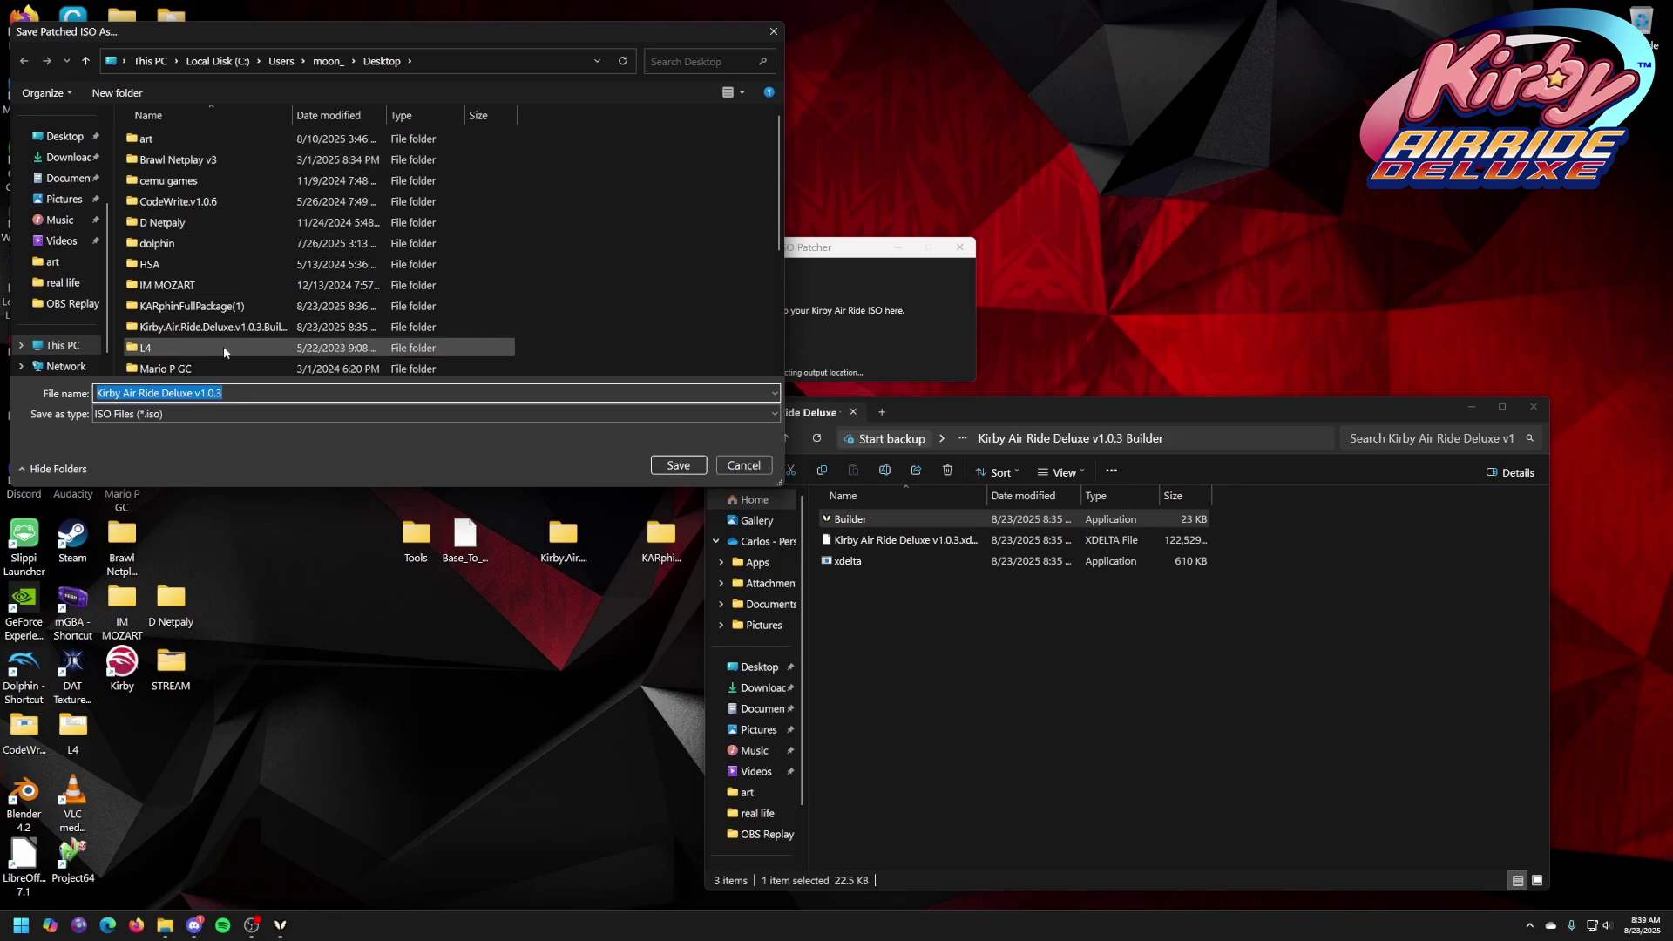
left_click(676, 464)
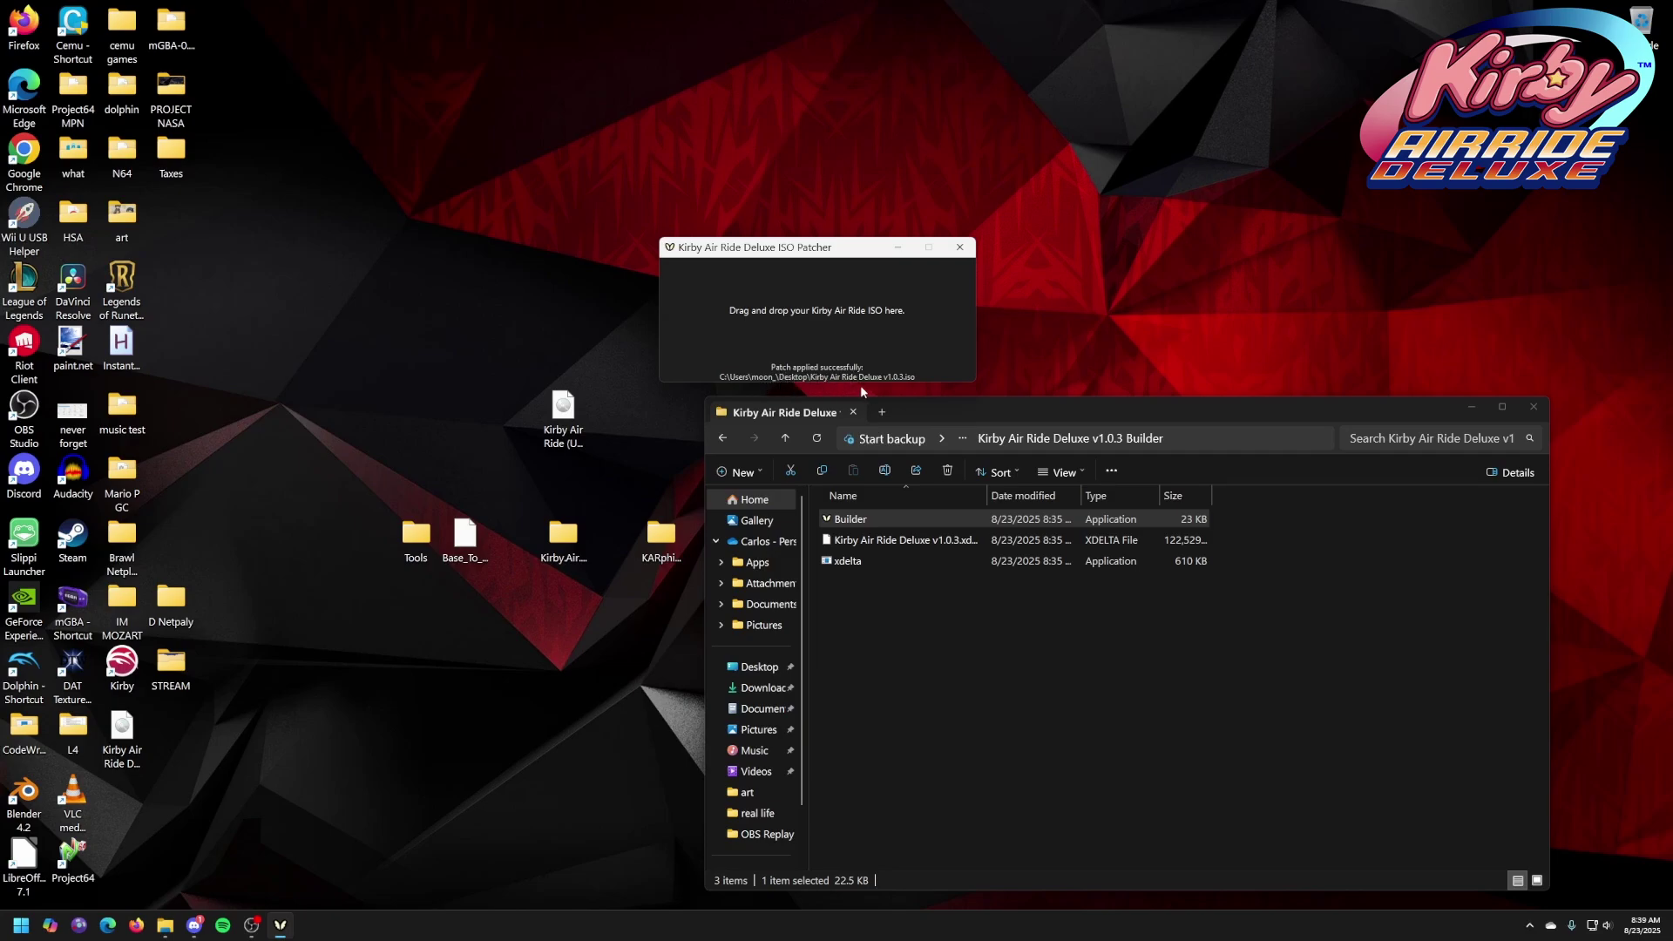
Close the patcher and its folder, and move the Kirby Air Ride Deluxe Builder folder to the Recycle Bin.
left_click(959, 247)
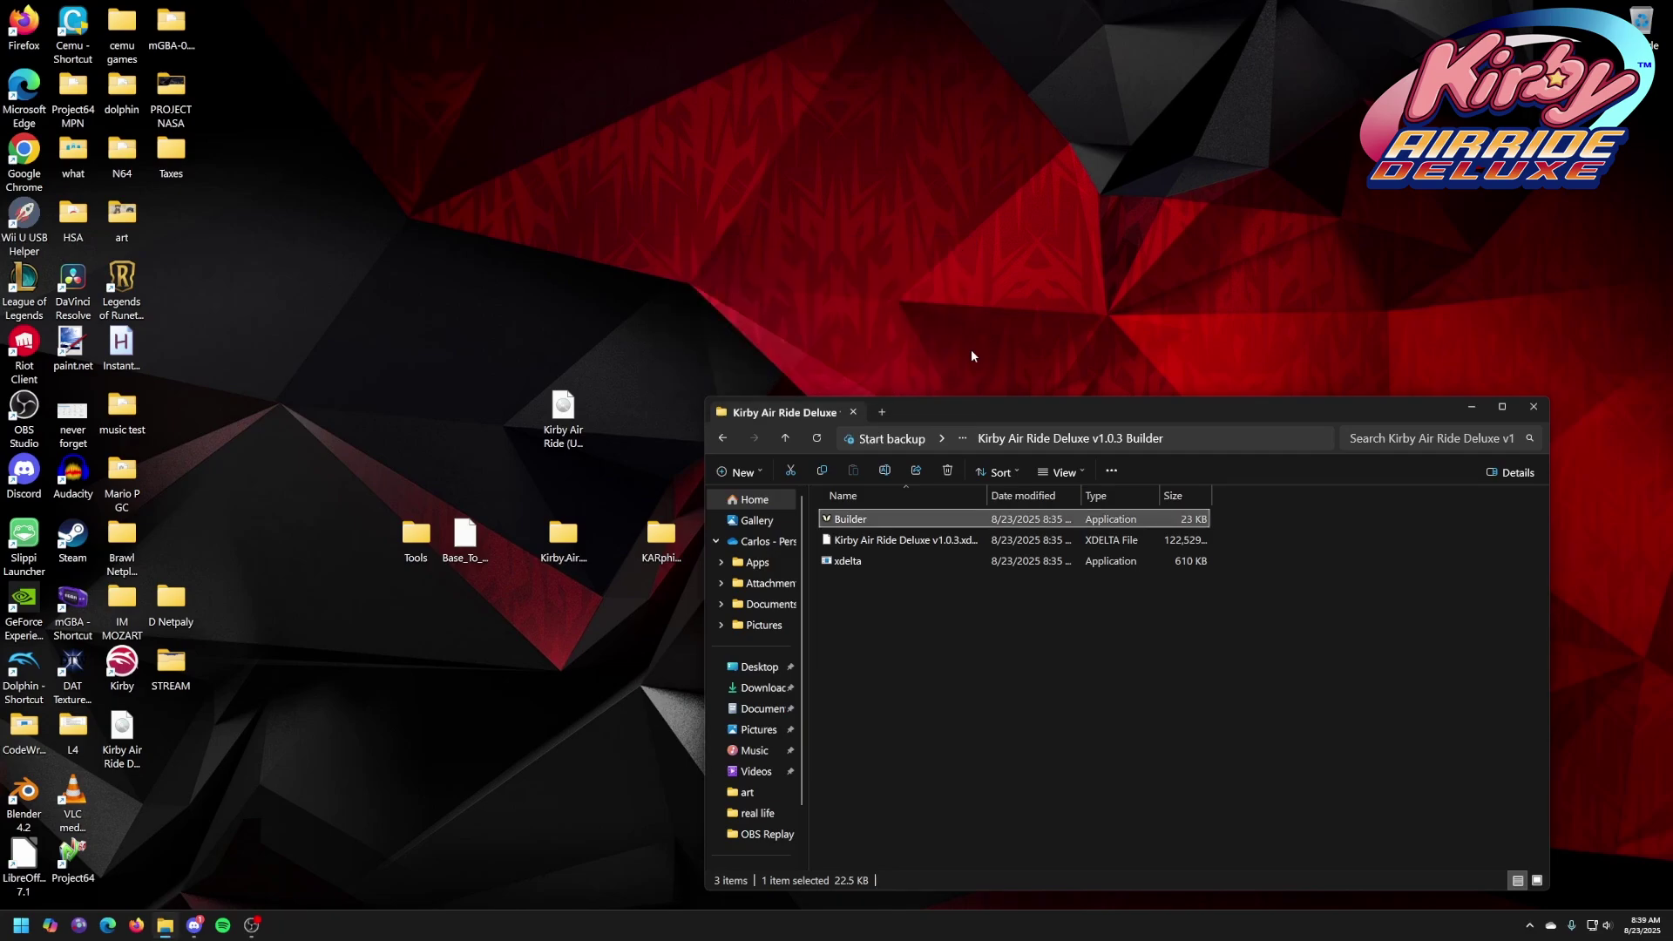
left_click(1533, 407)
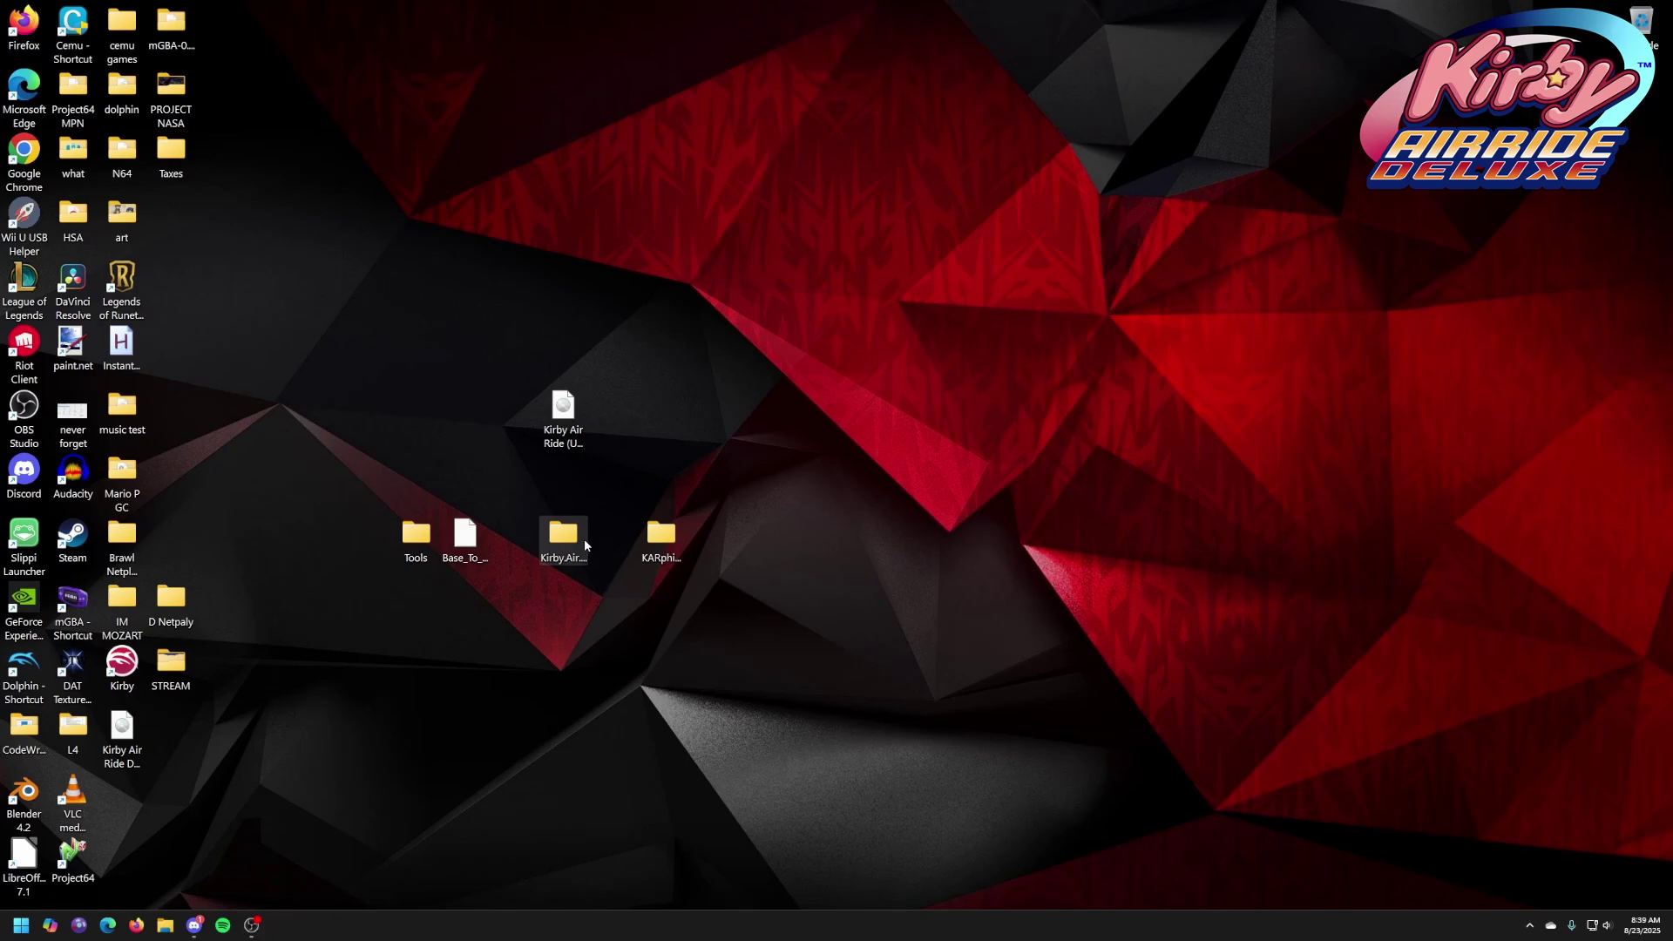
left_click_drag(565, 559, 1640, 30)
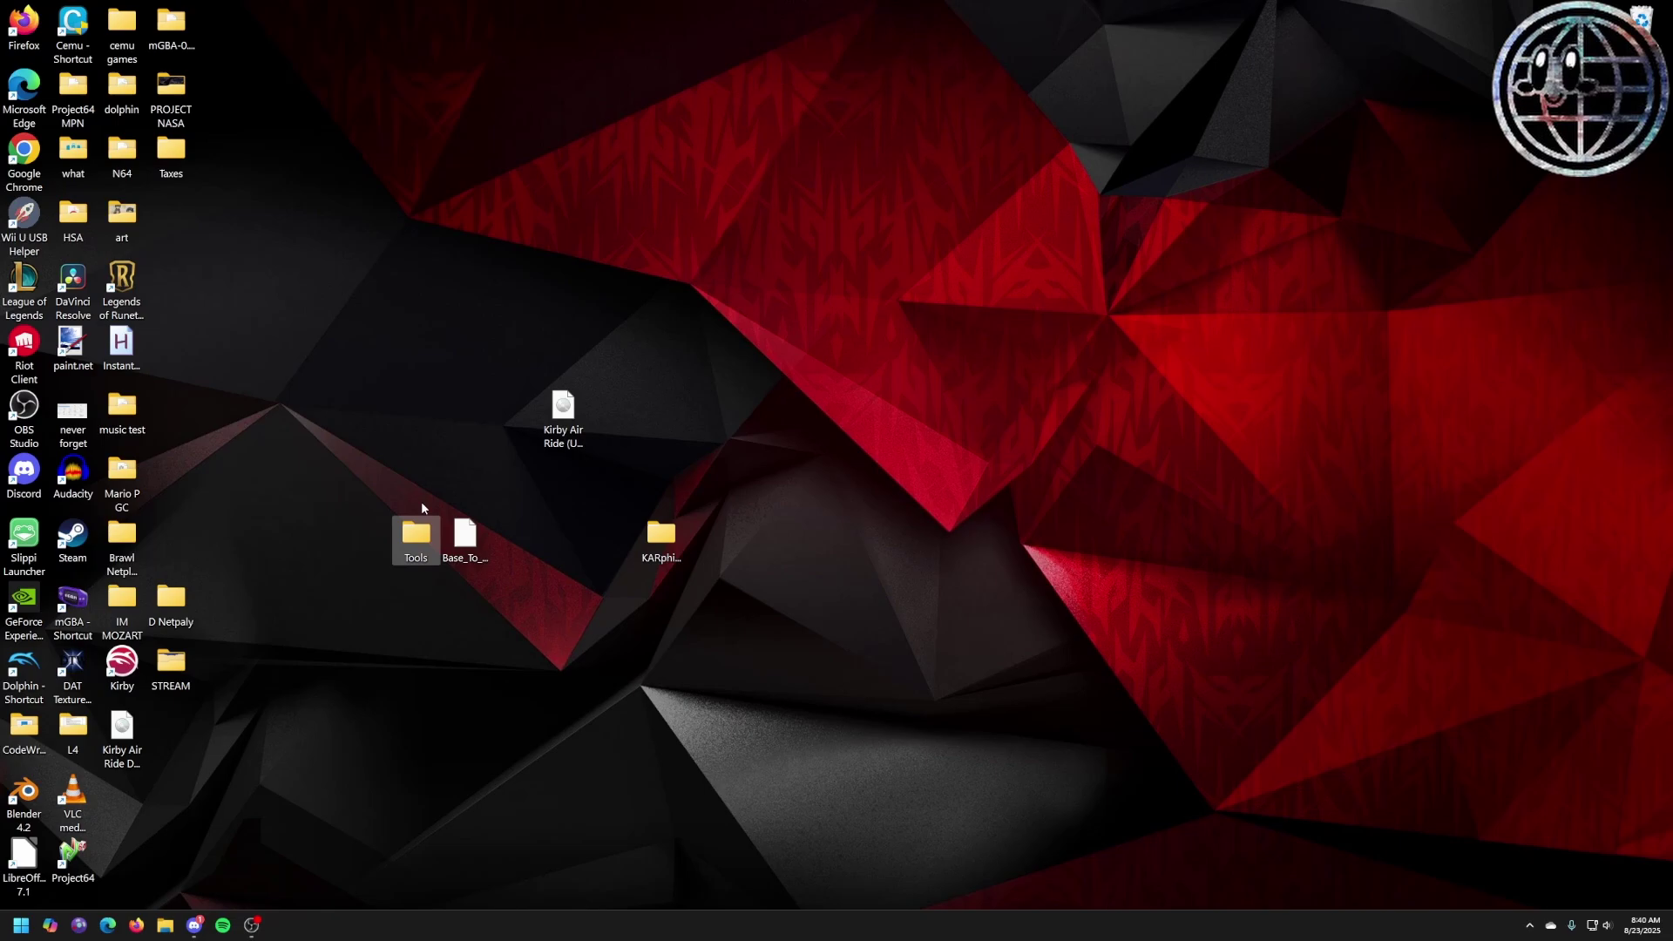
Launch xdeltaUI from the Windows subfolder of the desktop Tools folder and place its window above the folder window.
double_click(424, 528)
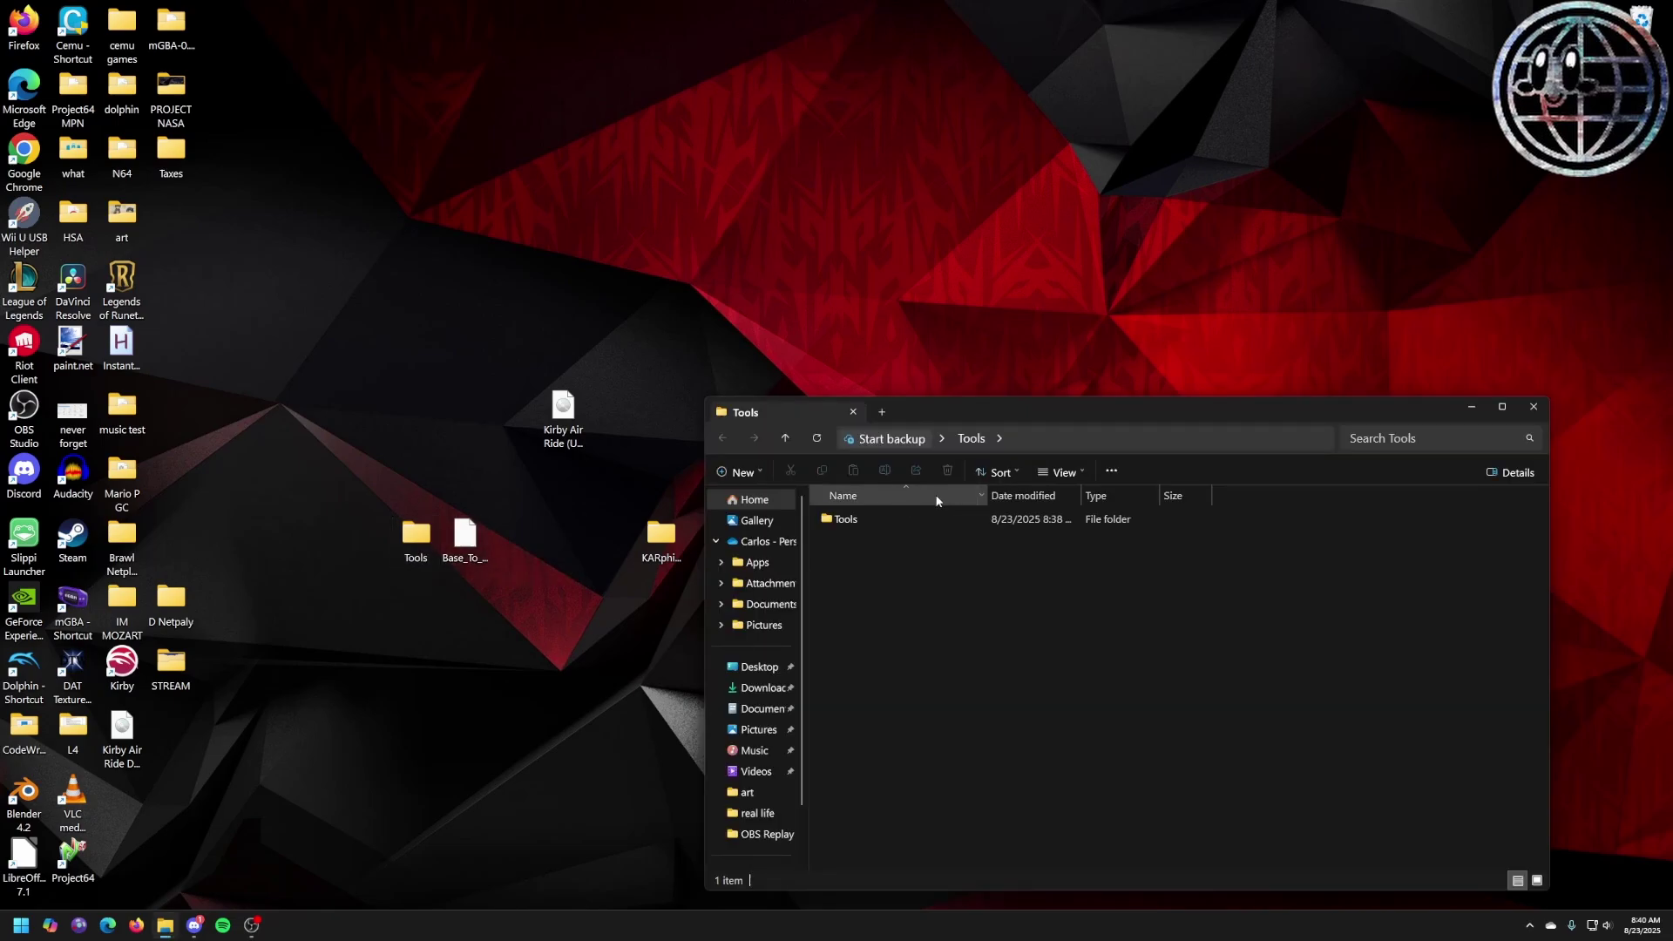
left_click(847, 522)
double_click(847, 521)
double_click(858, 520)
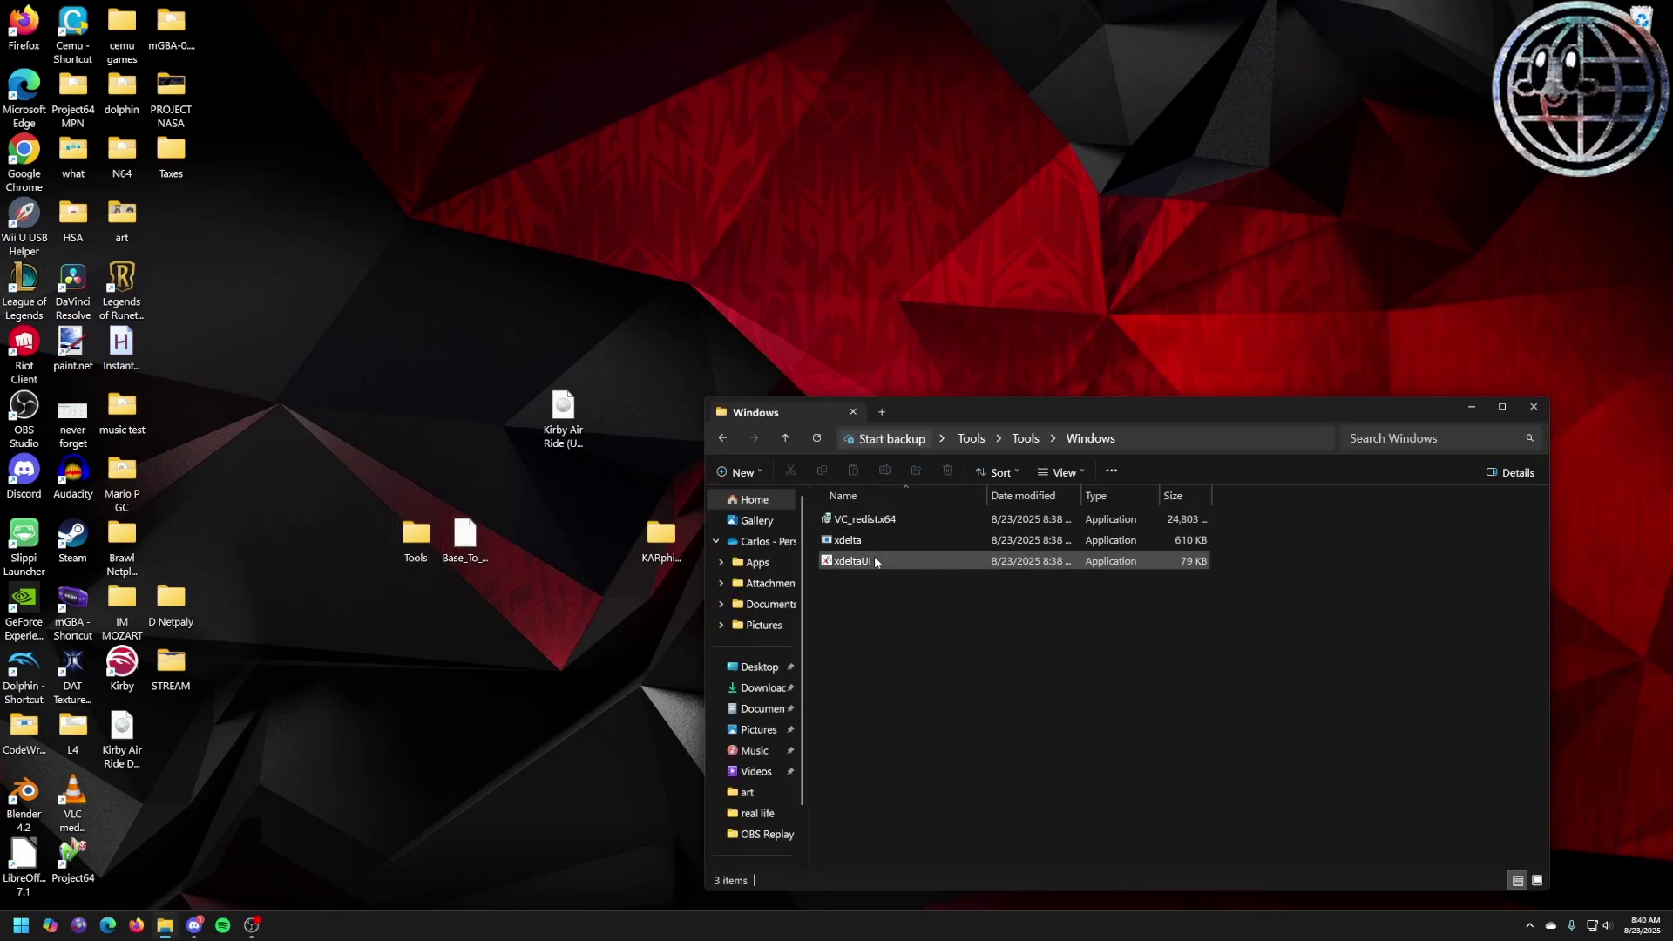
double_click(875, 561)
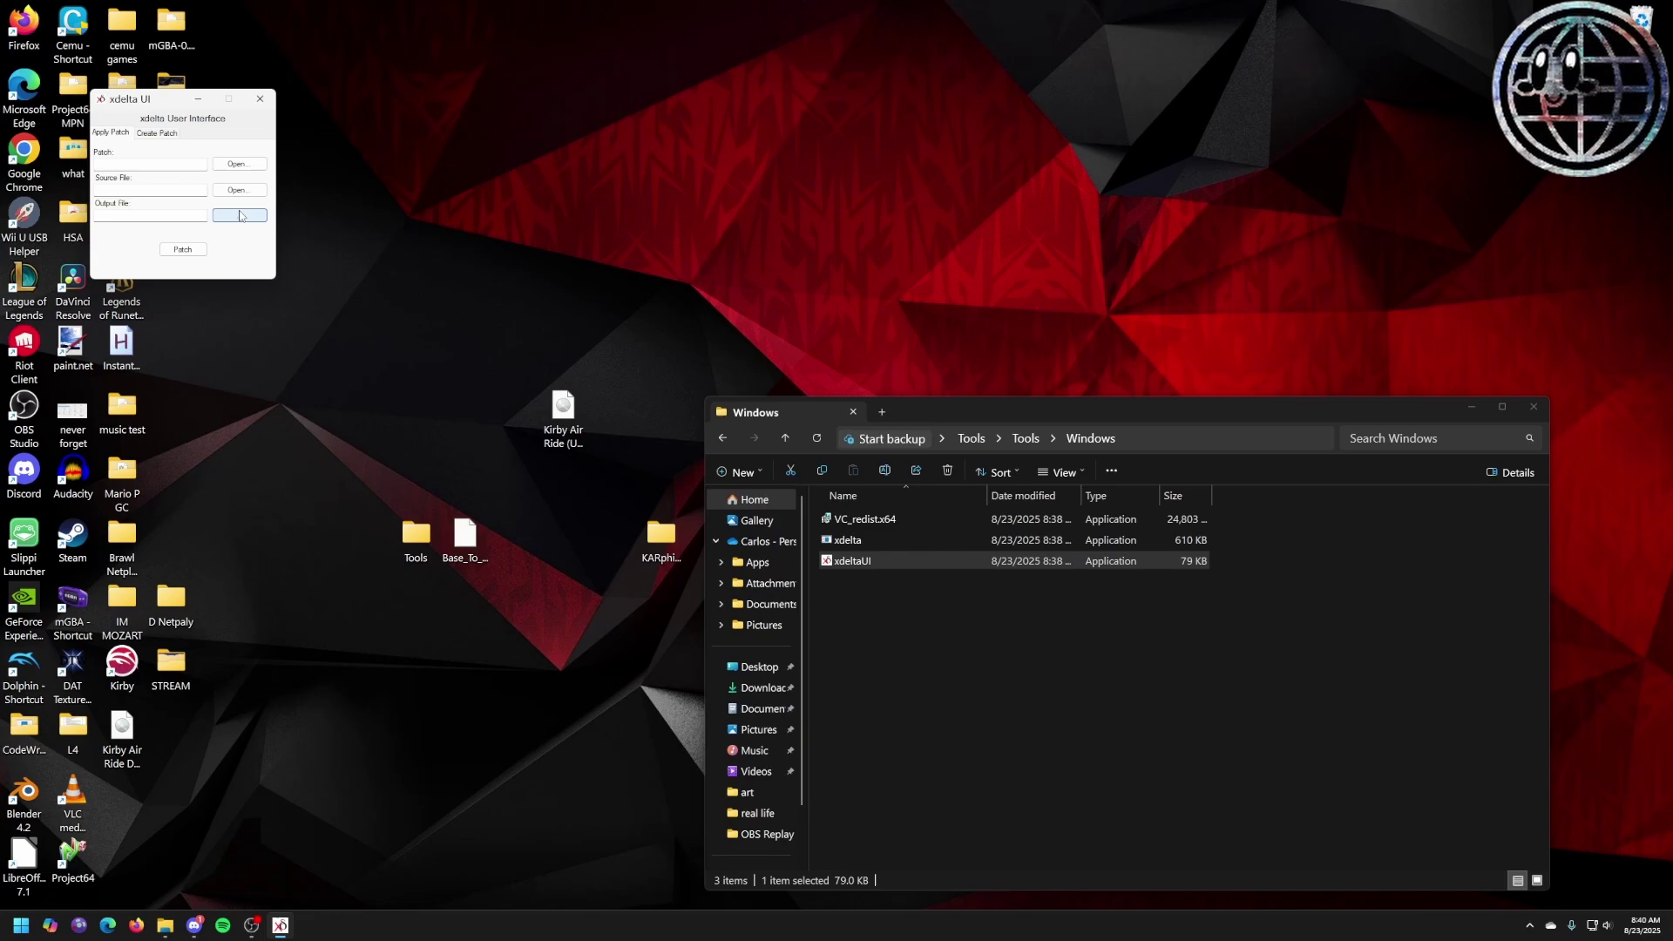
left_click_drag(165, 107, 786, 170)
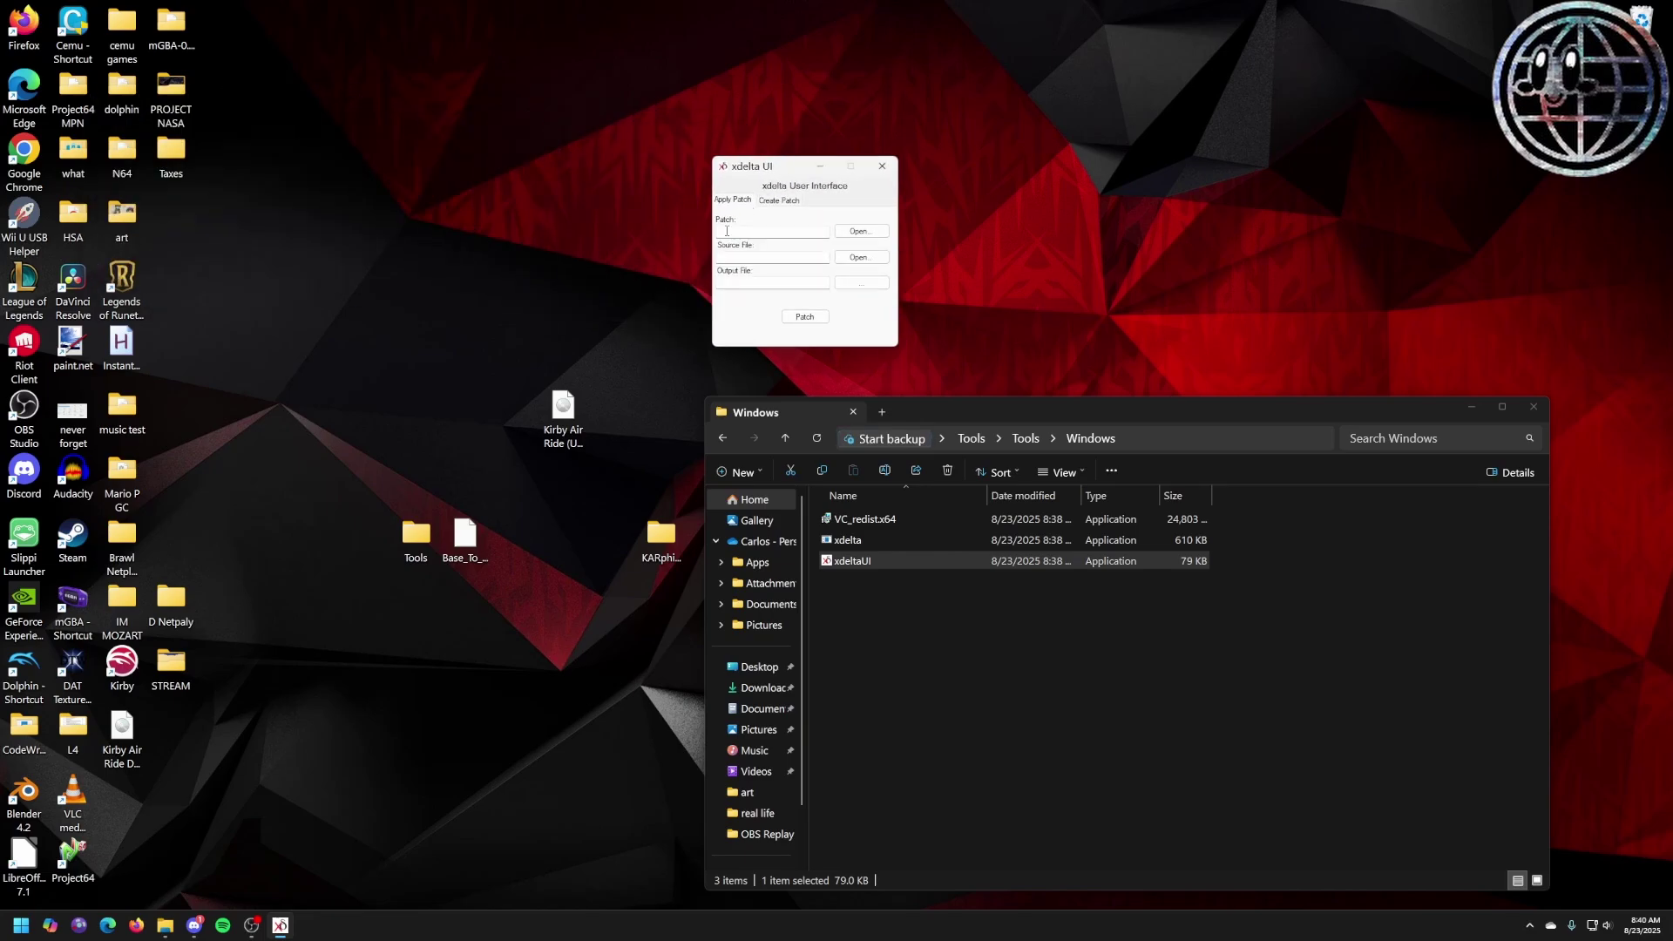
Load Base_To_BS4(1).xdelta from the Desktop as the patch file in xdelta UI.
left_click(861, 231)
left_click_drag(928, 185, 1079, 198)
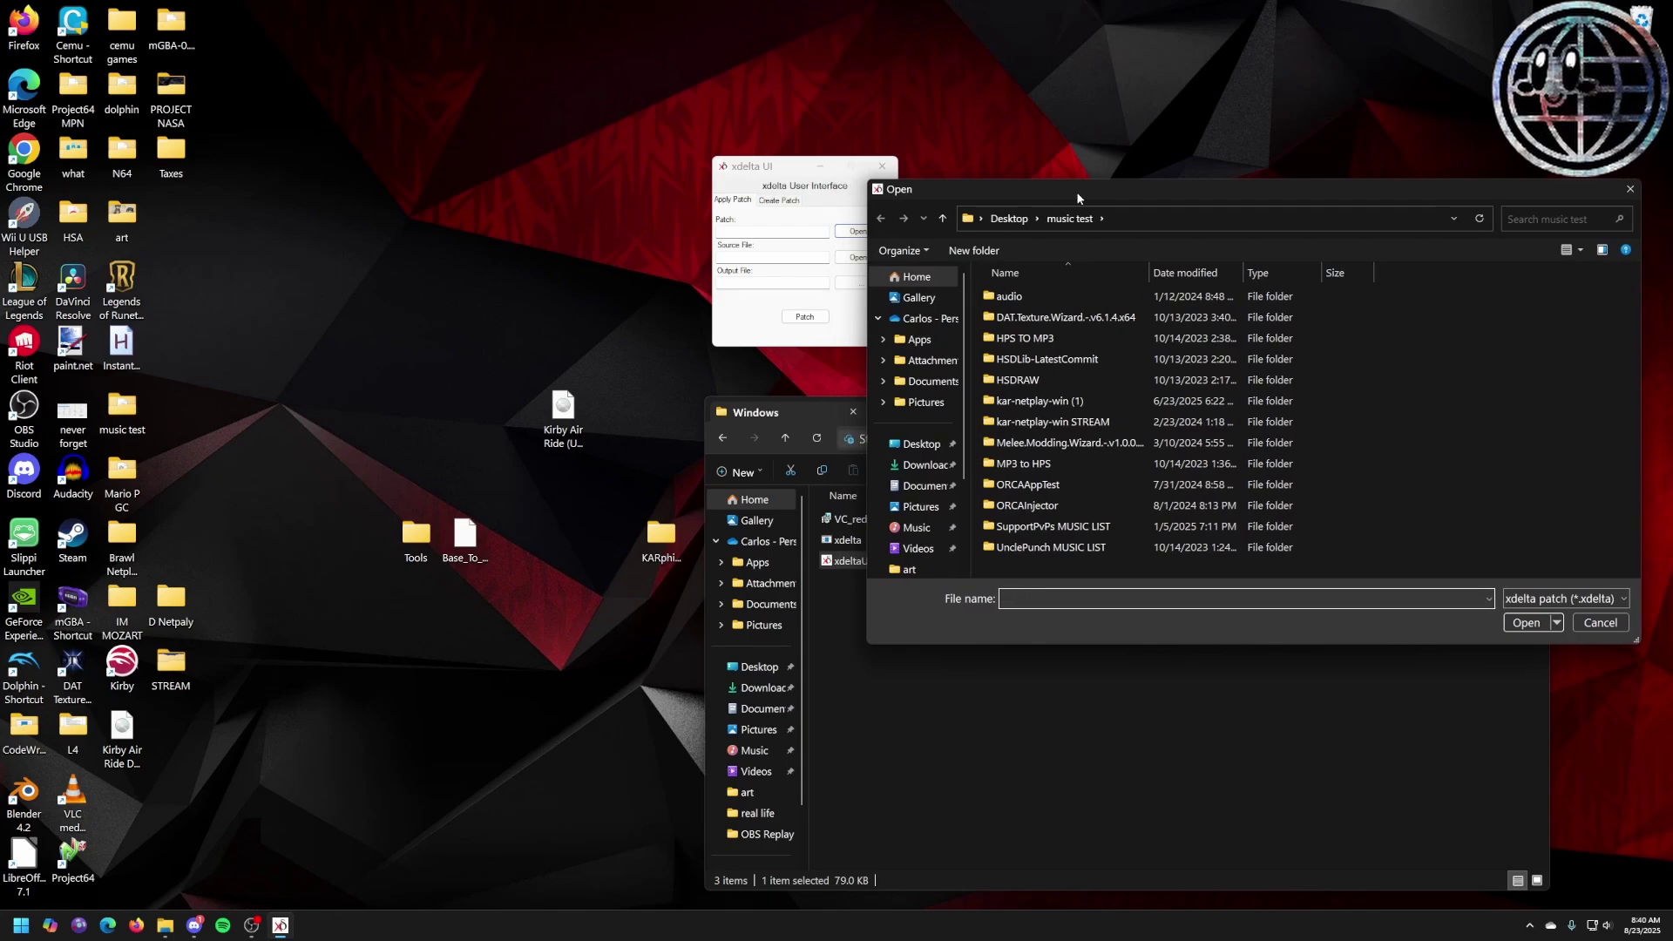
left_click(1009, 218)
left_click(466, 533)
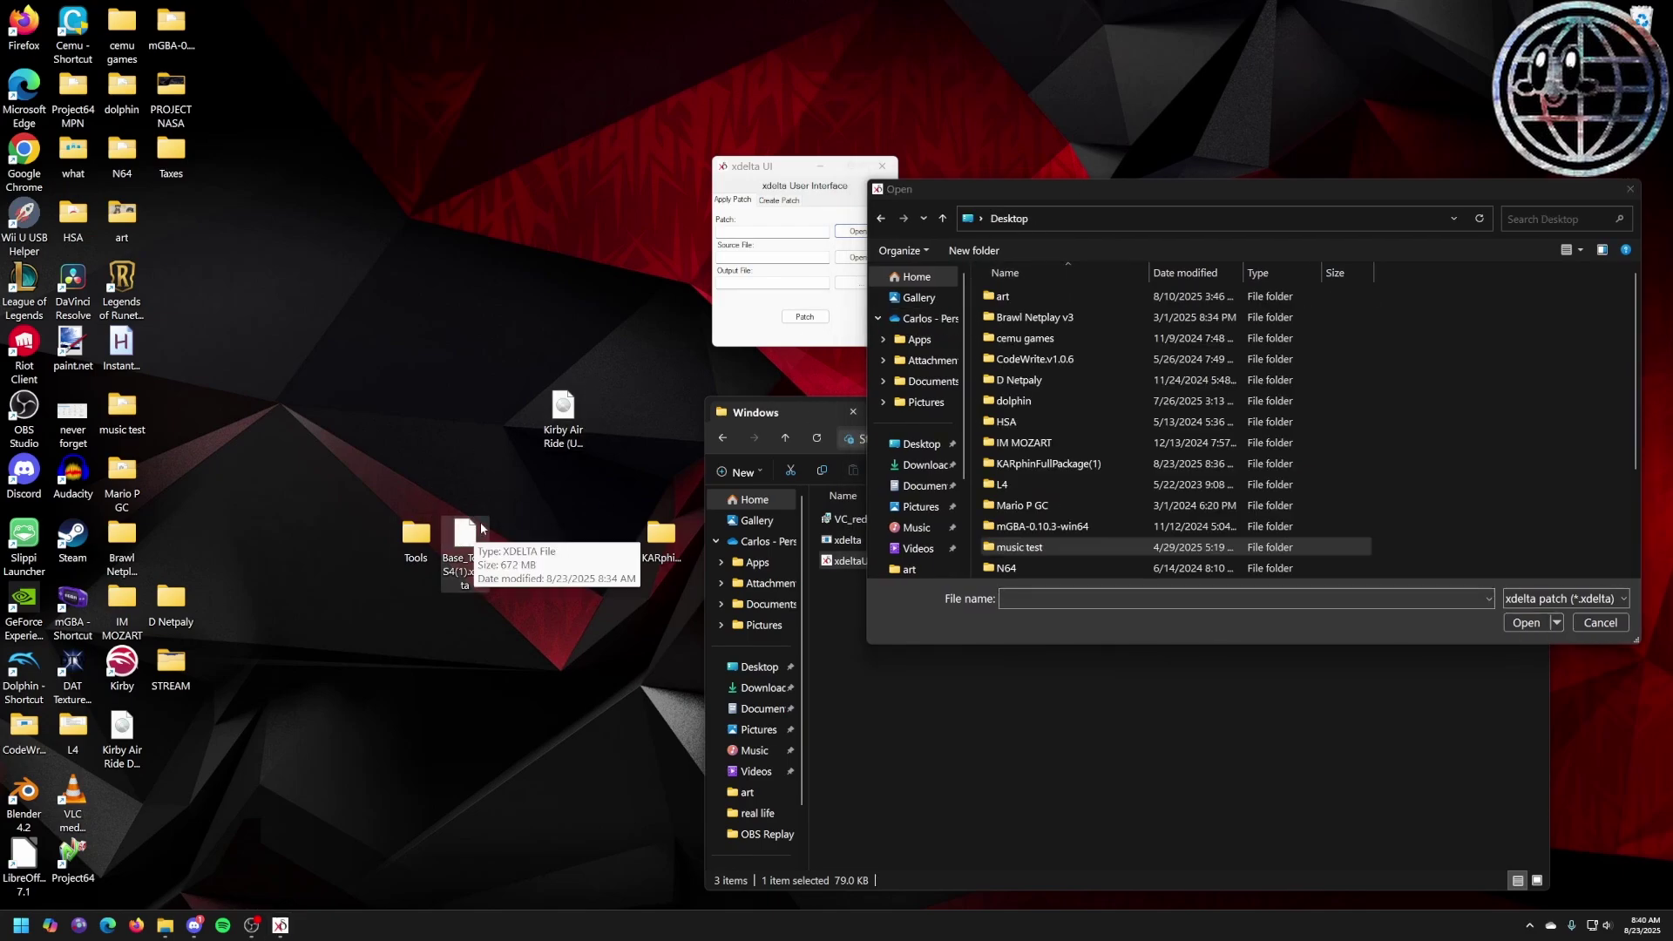
scroll(1112, 472, "down", 3)
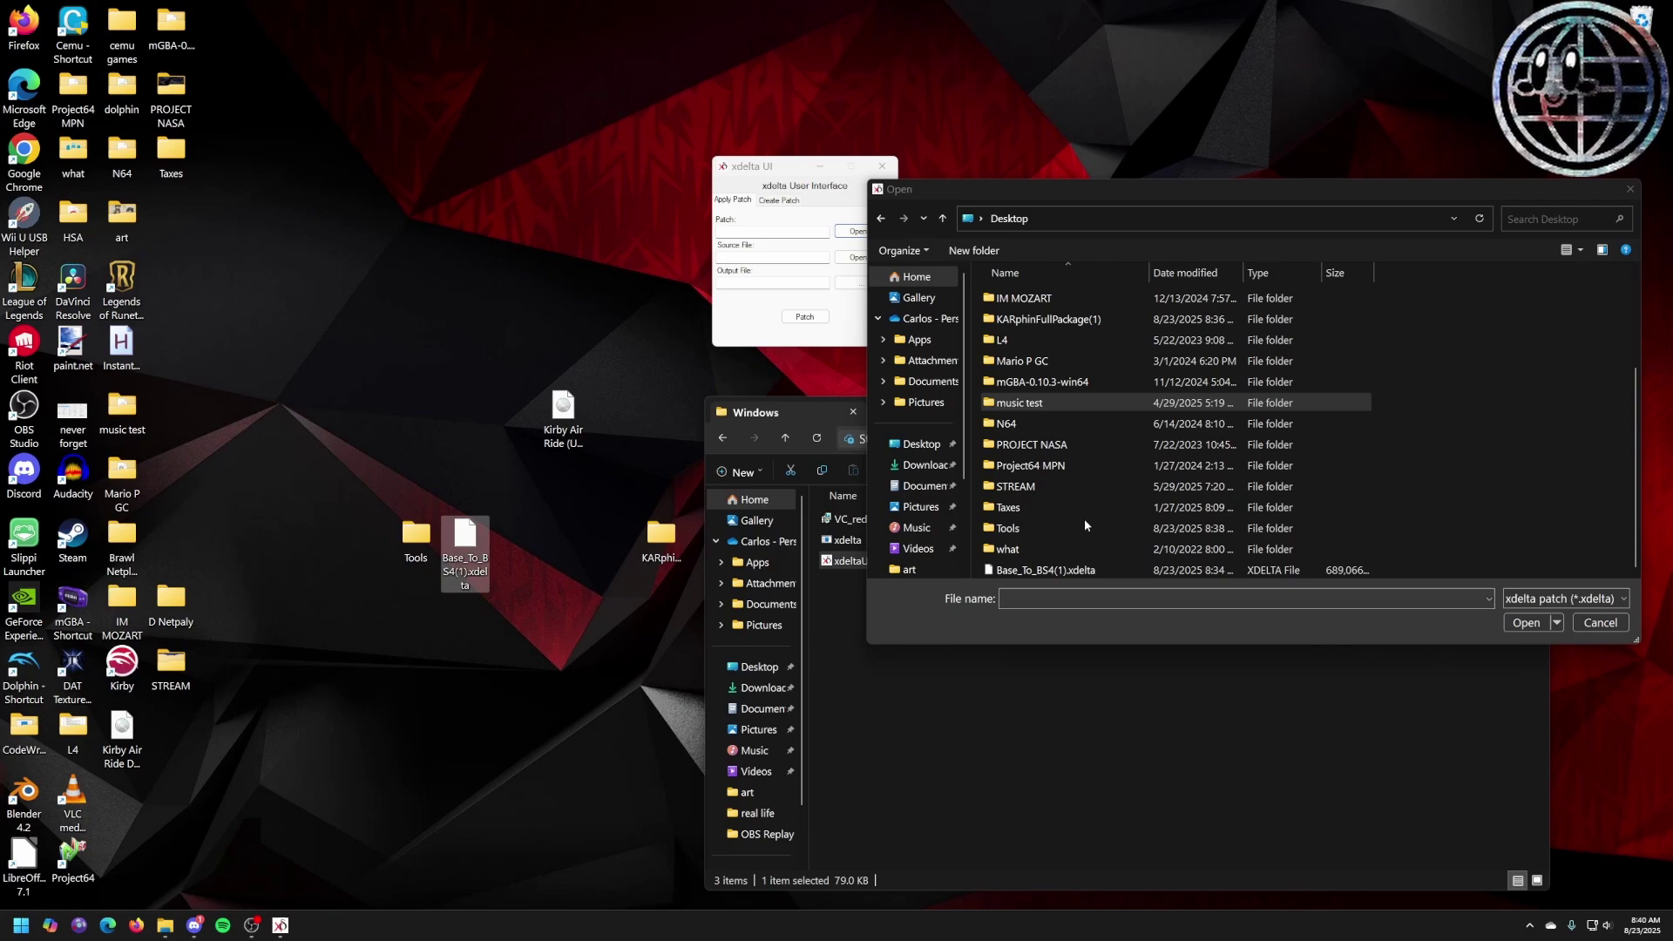
left_click(1039, 571)
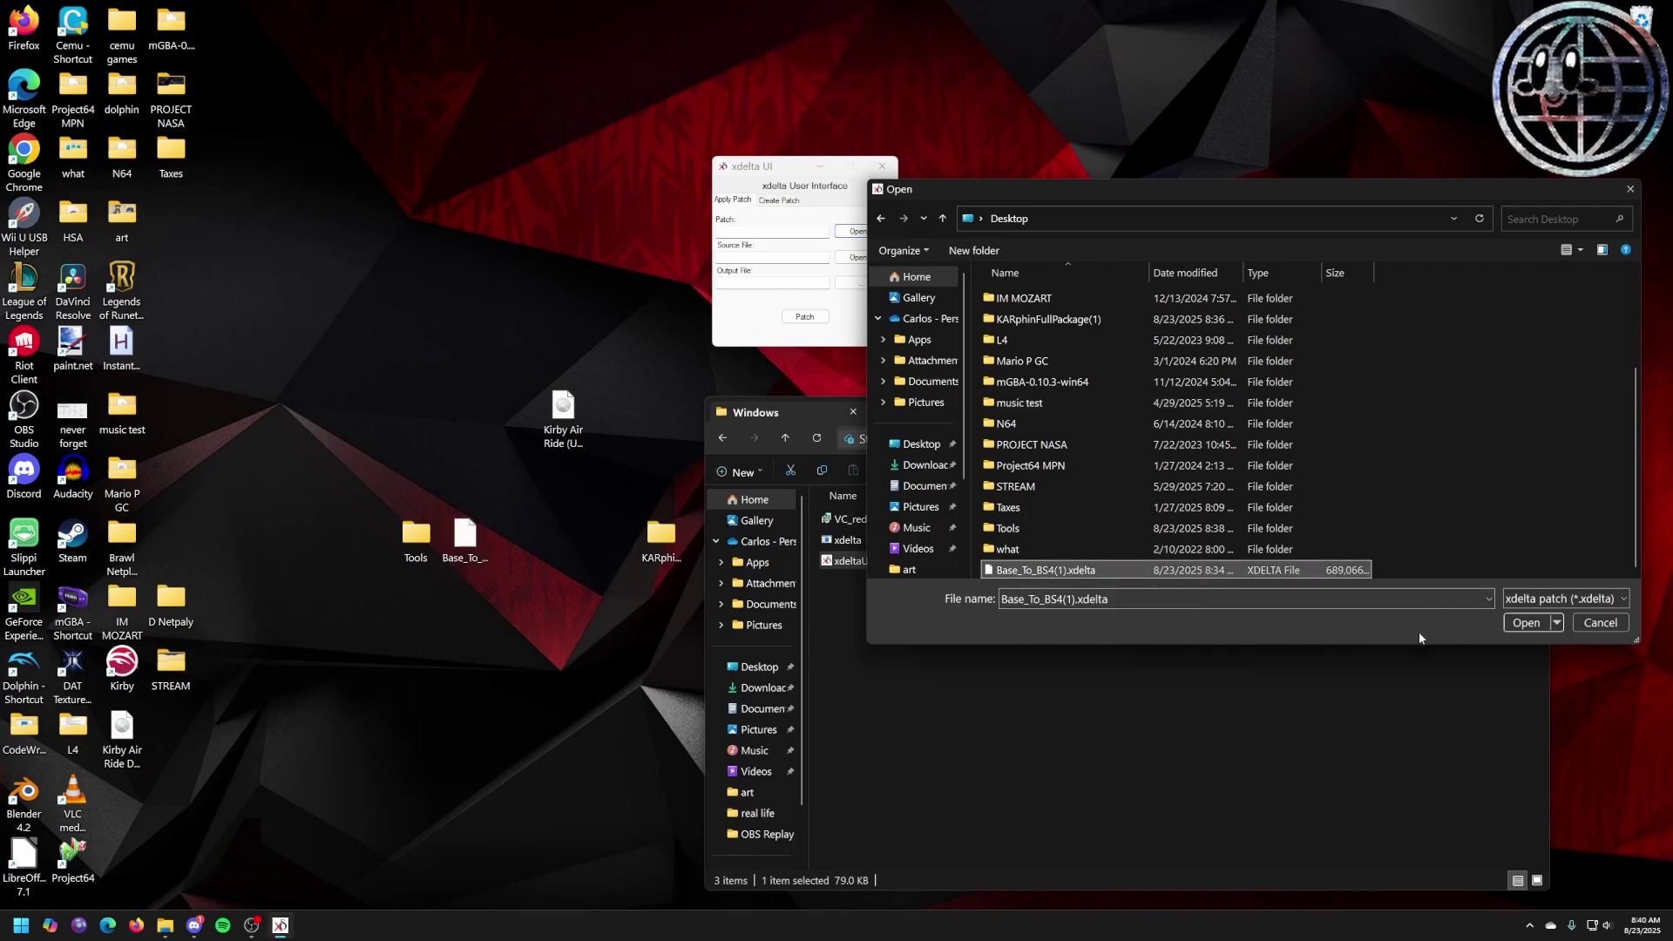
left_click(1526, 622)
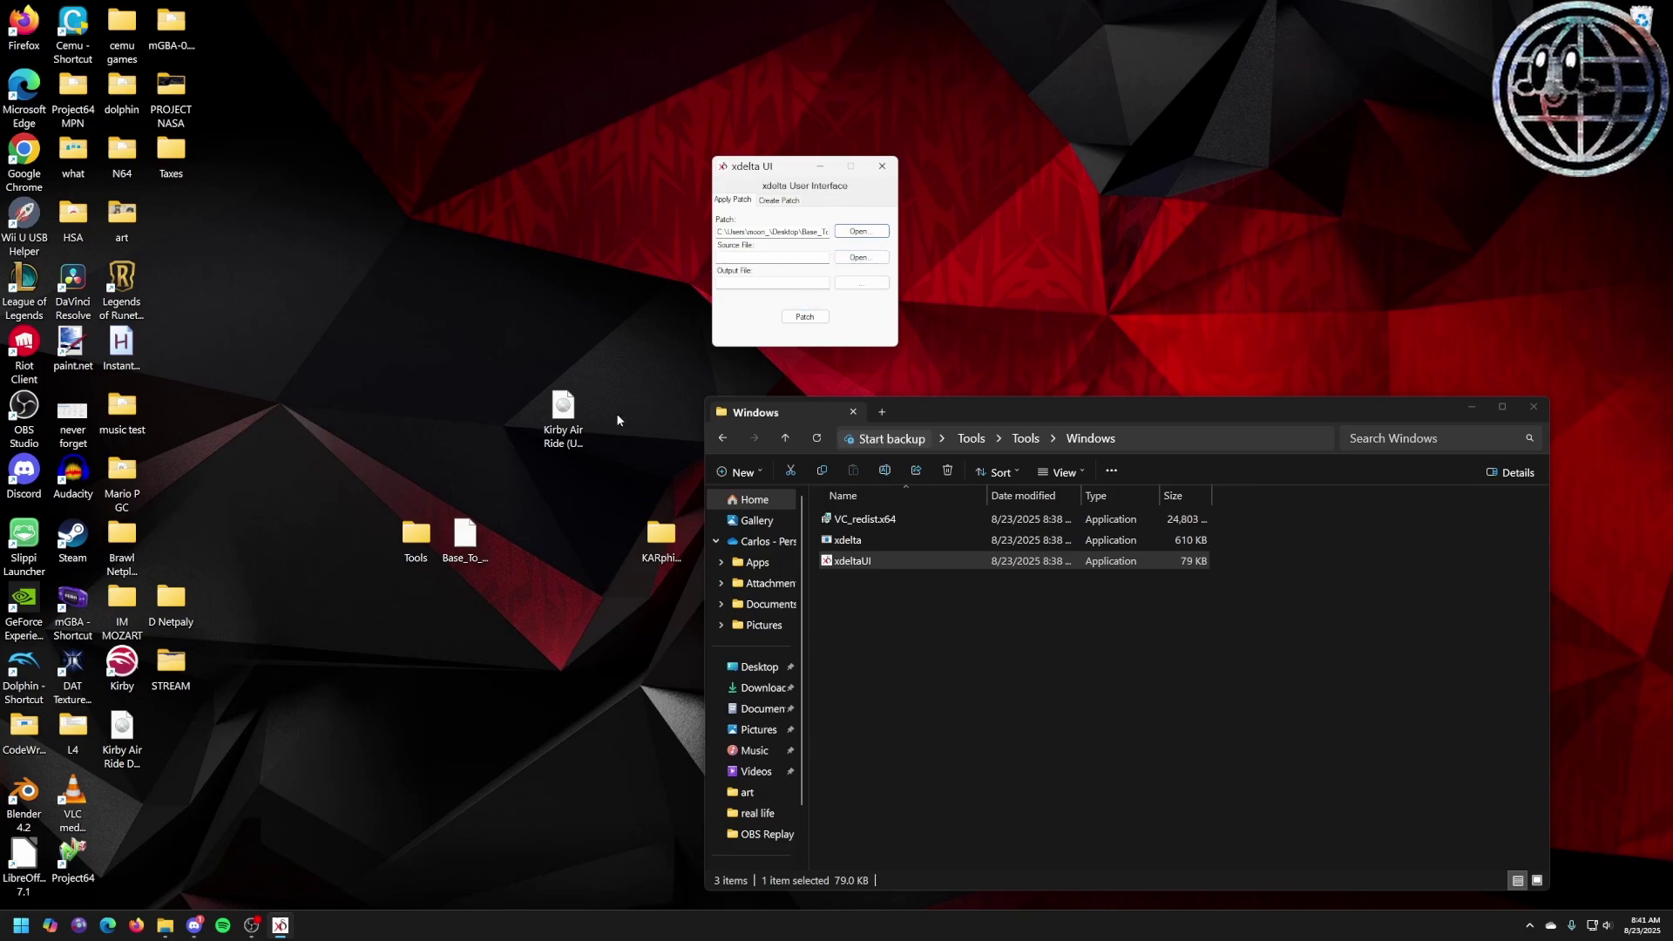
Choose the Kirby Air Ride (USA) disc image on the Desktop as the source file to patch.
left_click(858, 258)
scroll(1085, 366, "down", 5)
left_click(1132, 443)
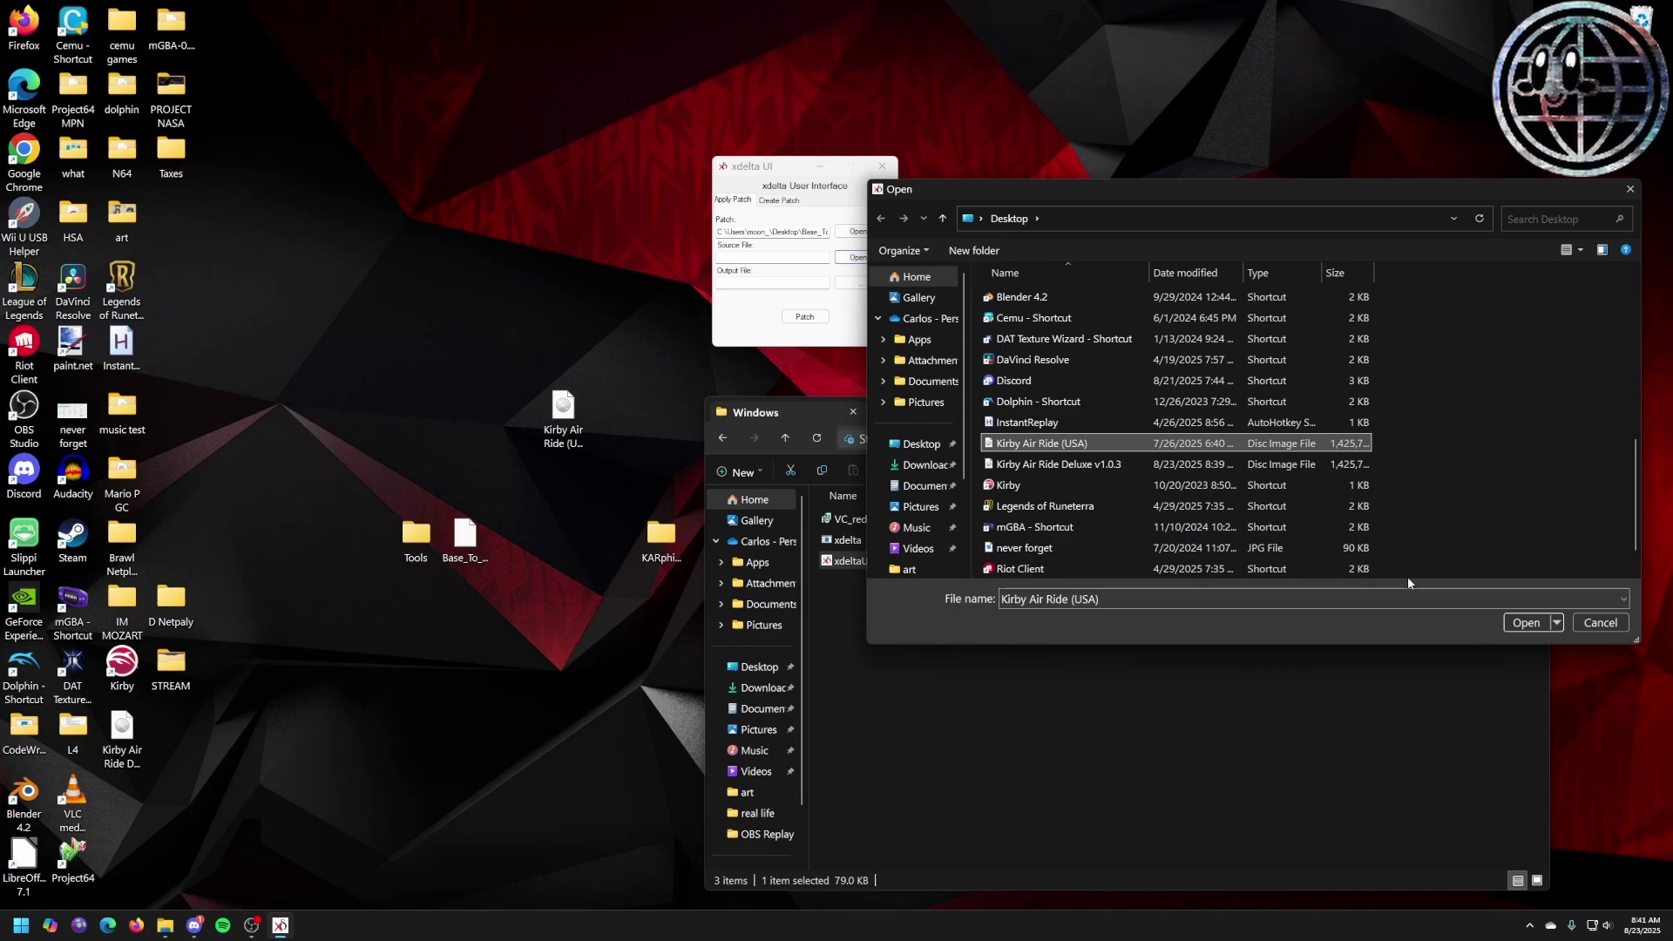
left_click(1526, 622)
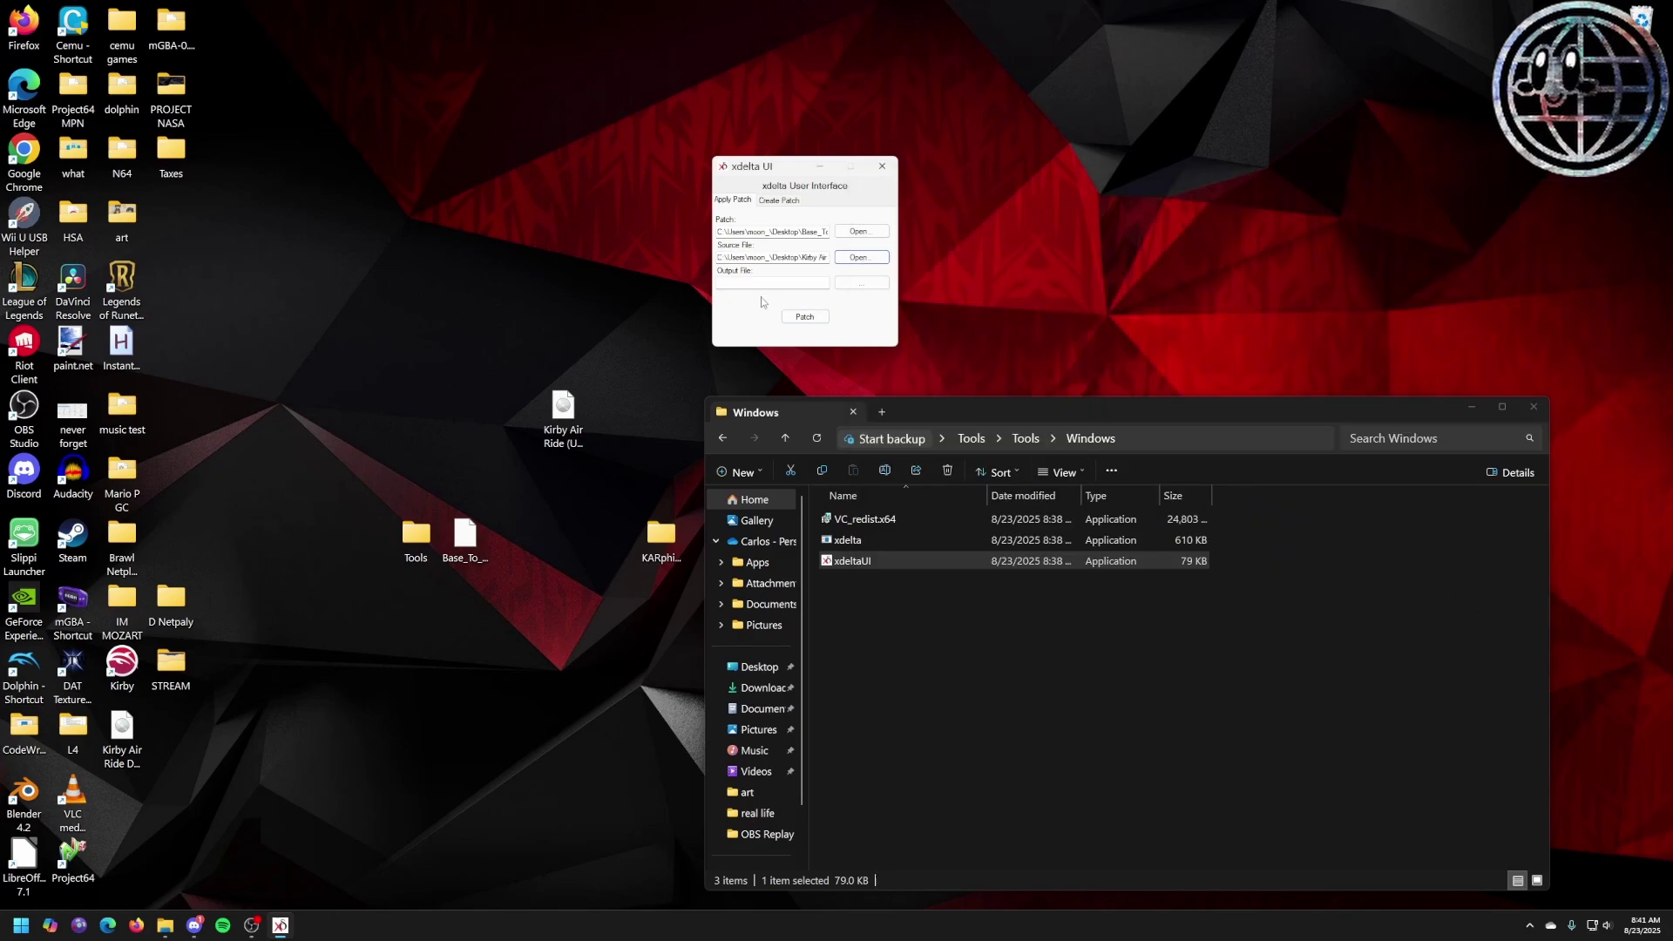
Set the output file to BacksideB4.iso on the Desktop and apply the patch.
left_click(853, 284)
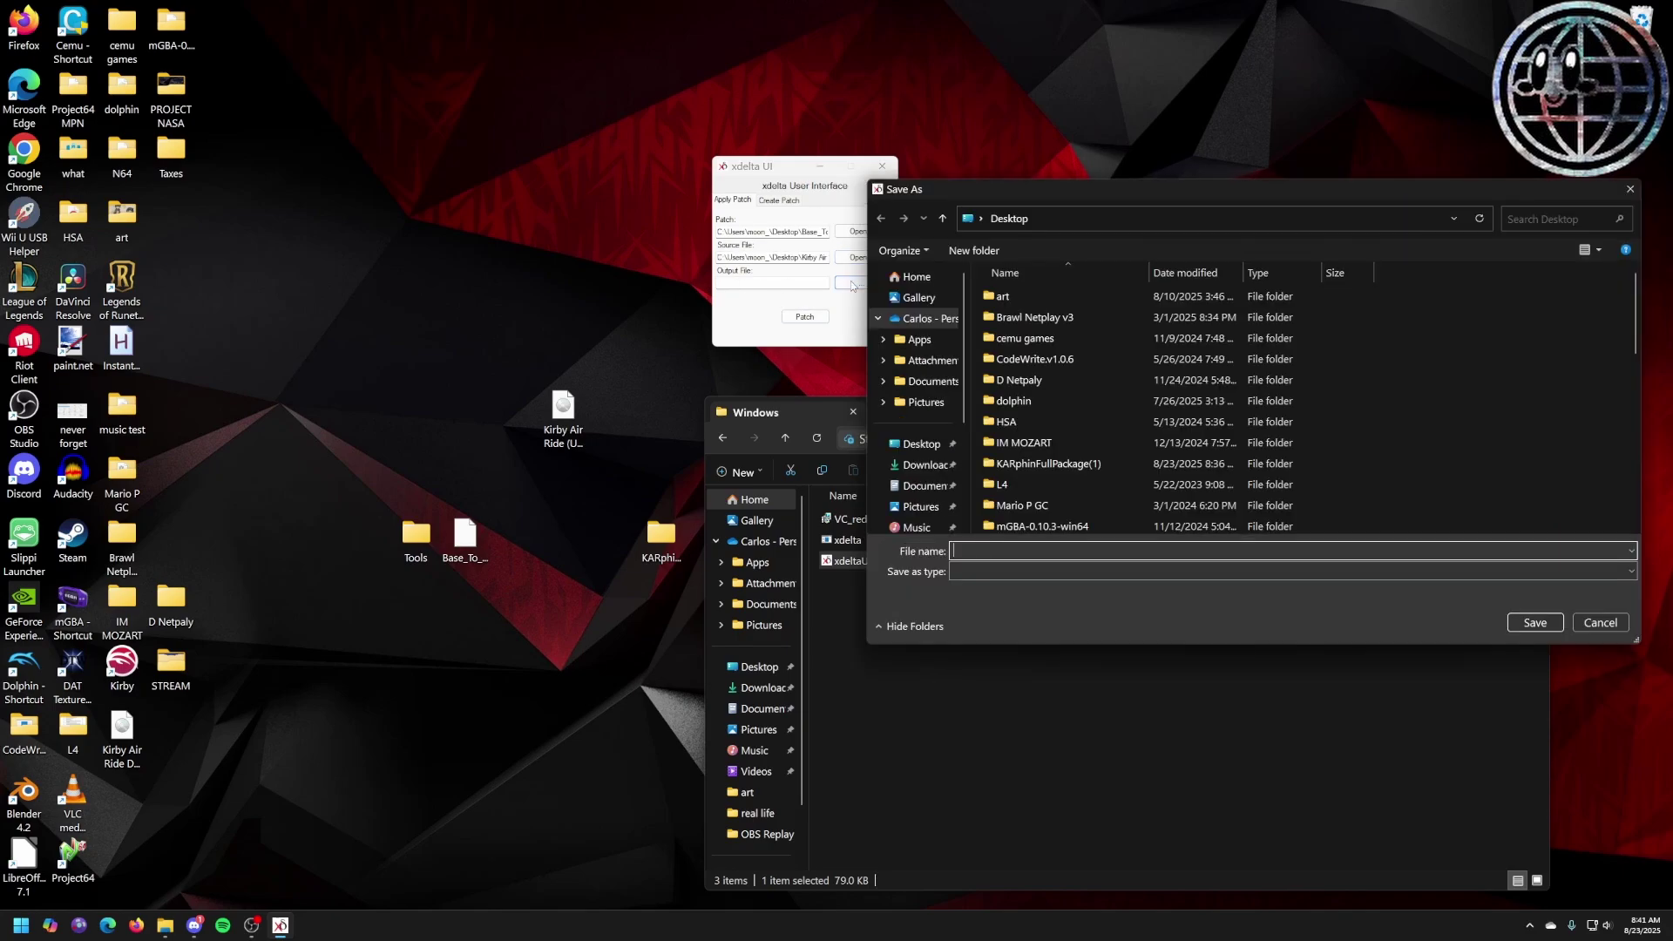
type("Backside")
type("B4.iso")
left_click_drag(1021, 550, 1005, 551)
left_click(1534, 623)
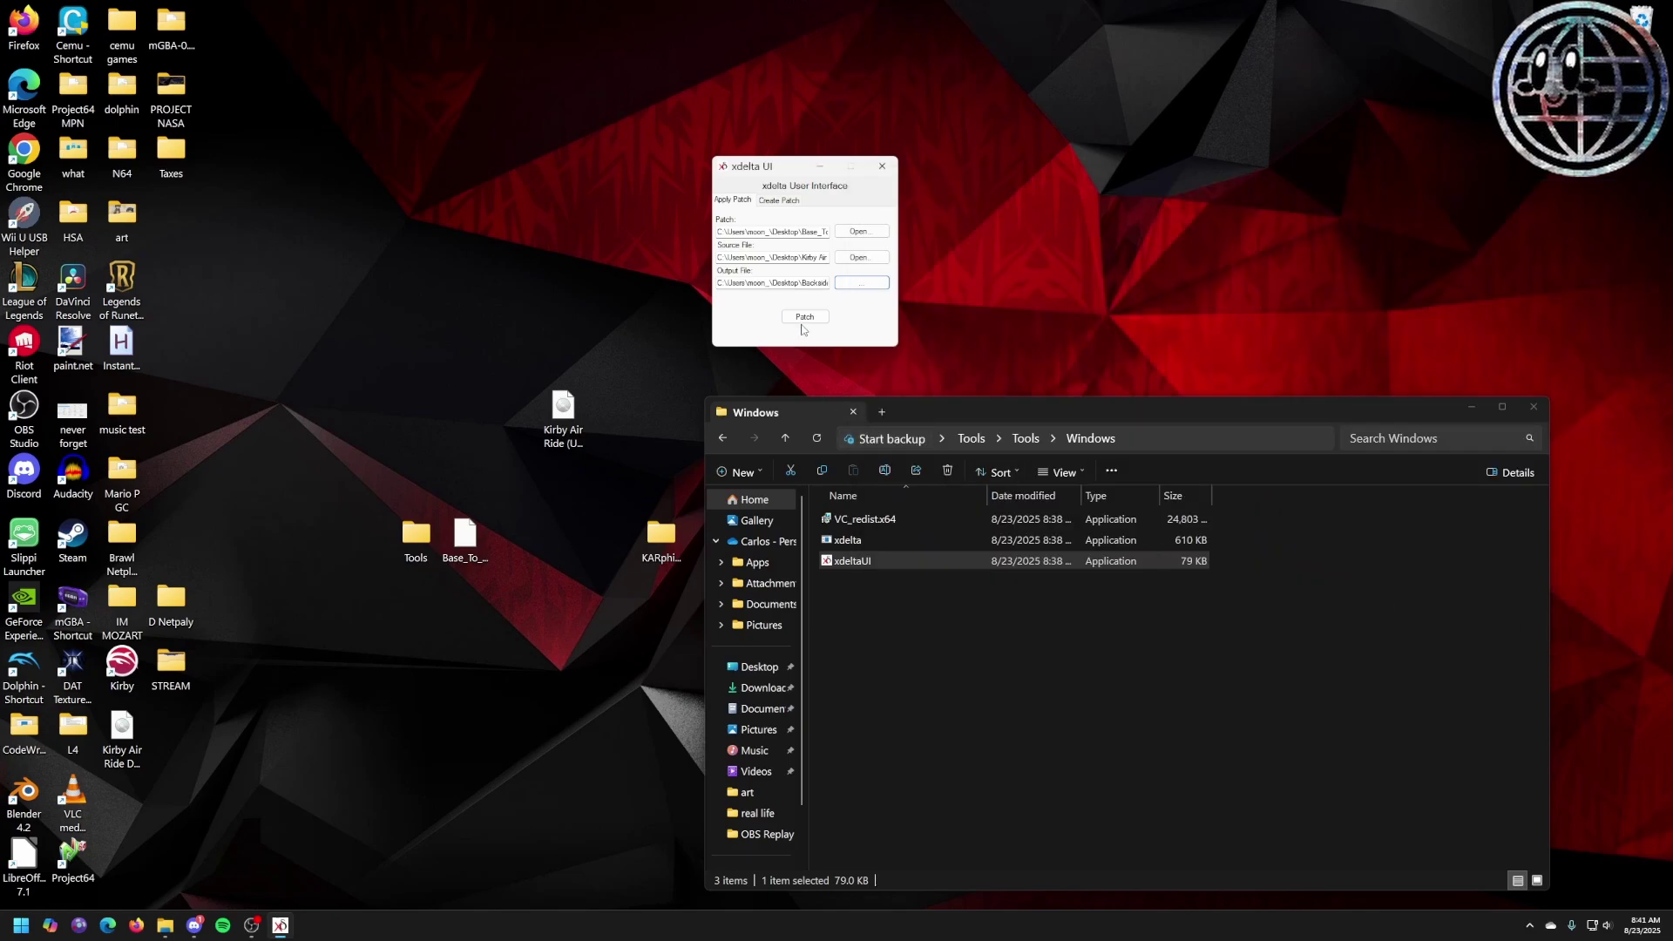
left_click(802, 322)
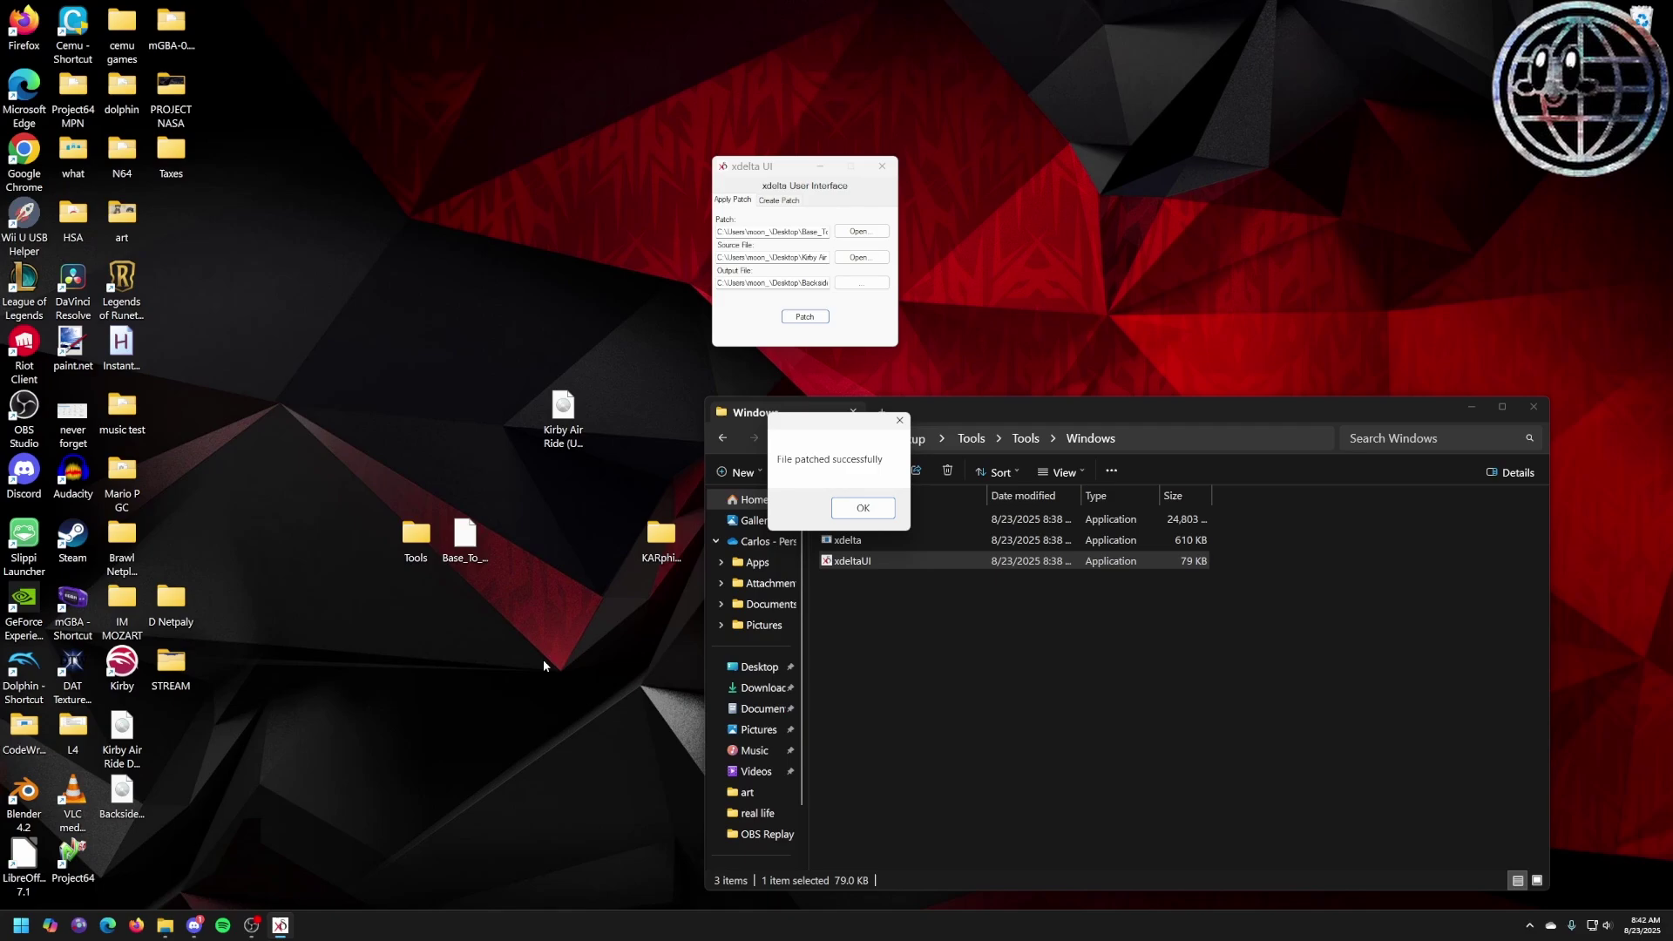
left_click(862, 508)
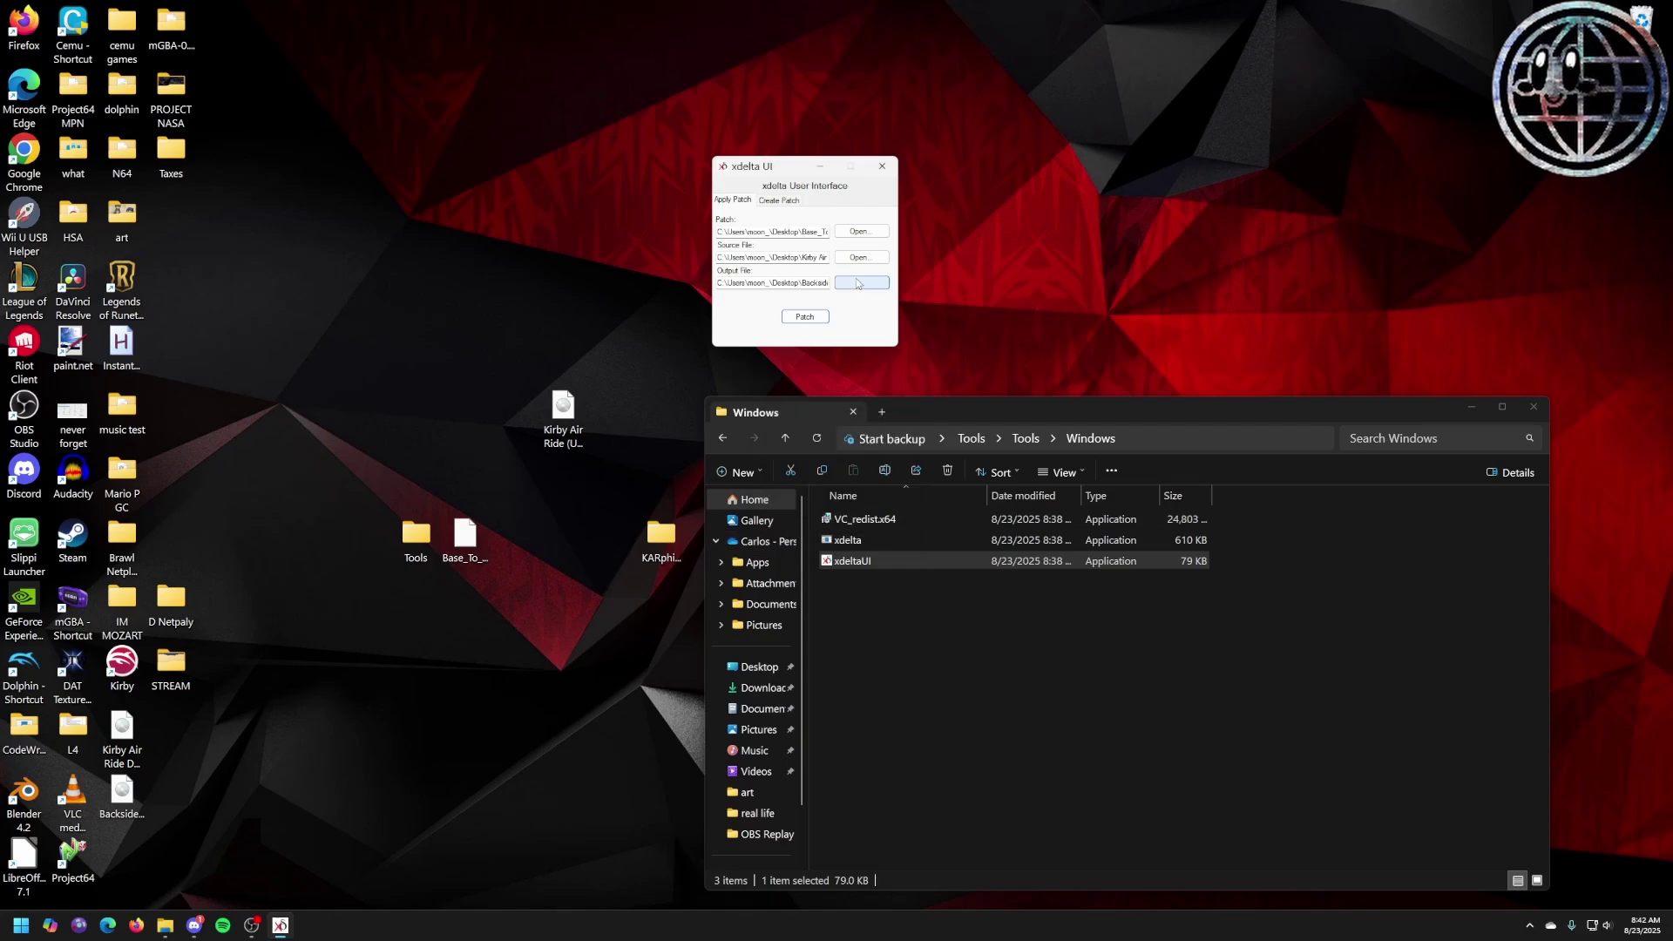
Close xdelta UI and its folder, and delete the Tools folder and Base_To_BS4(1).xdelta from the desktop.
left_click(883, 166)
left_click(1534, 407)
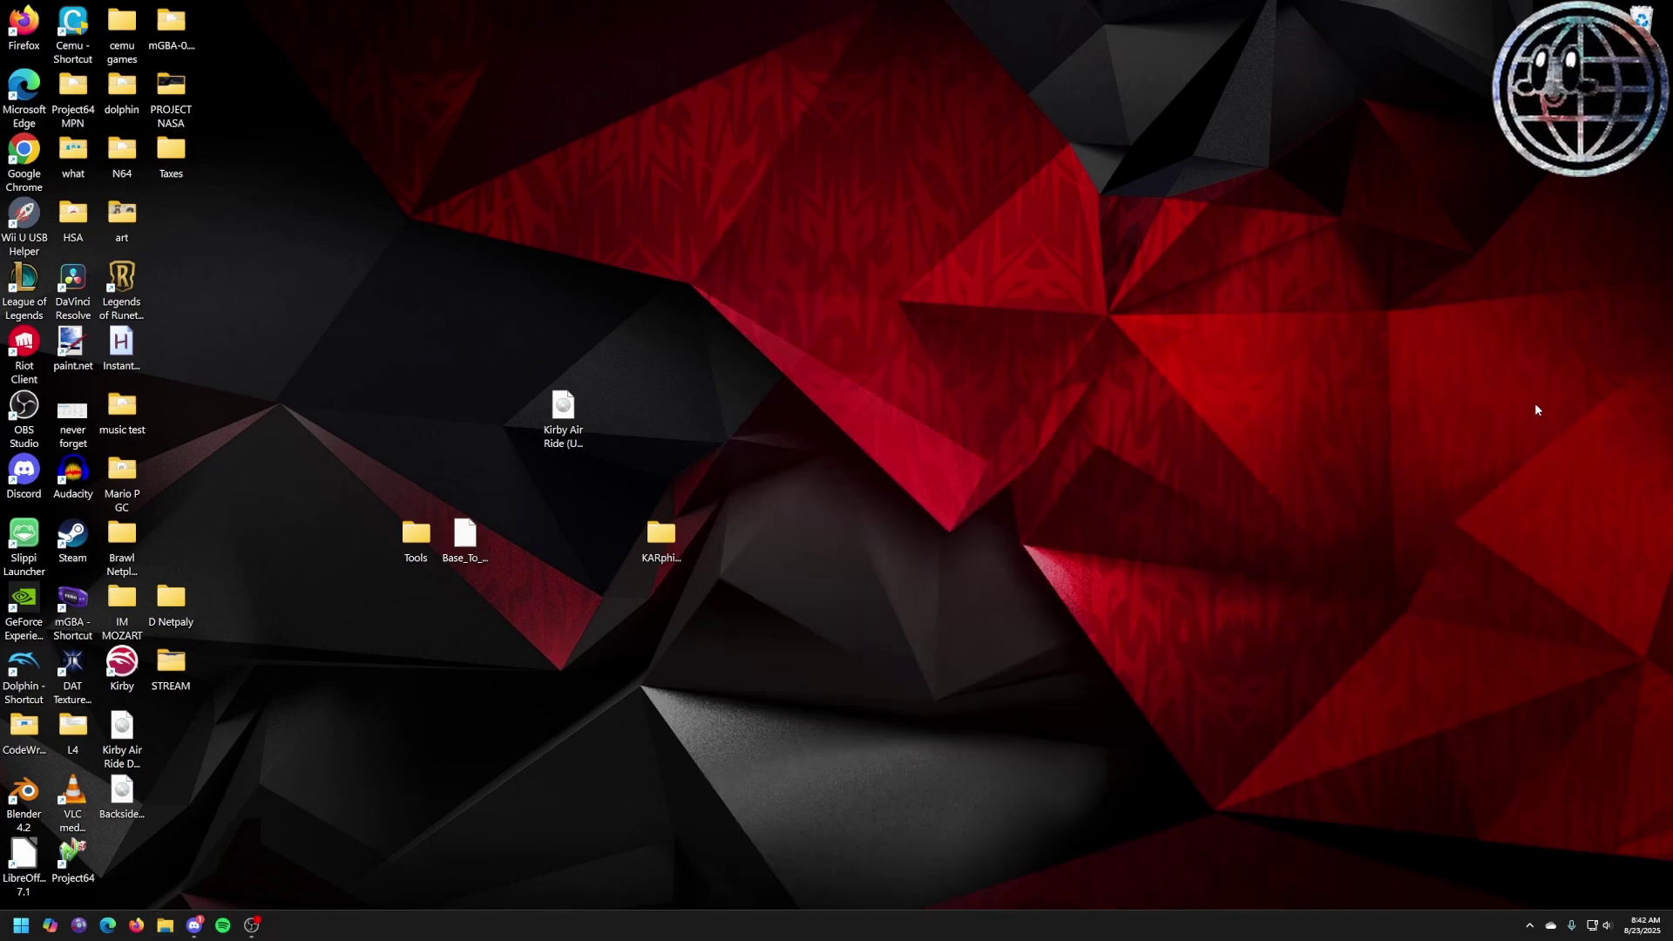
left_click_drag(366, 474, 566, 615)
mouse_move(466, 534)
left_mouse_down()
mouse_move(516, 538)
mouse_move(471, 539)
left_mouse_up()
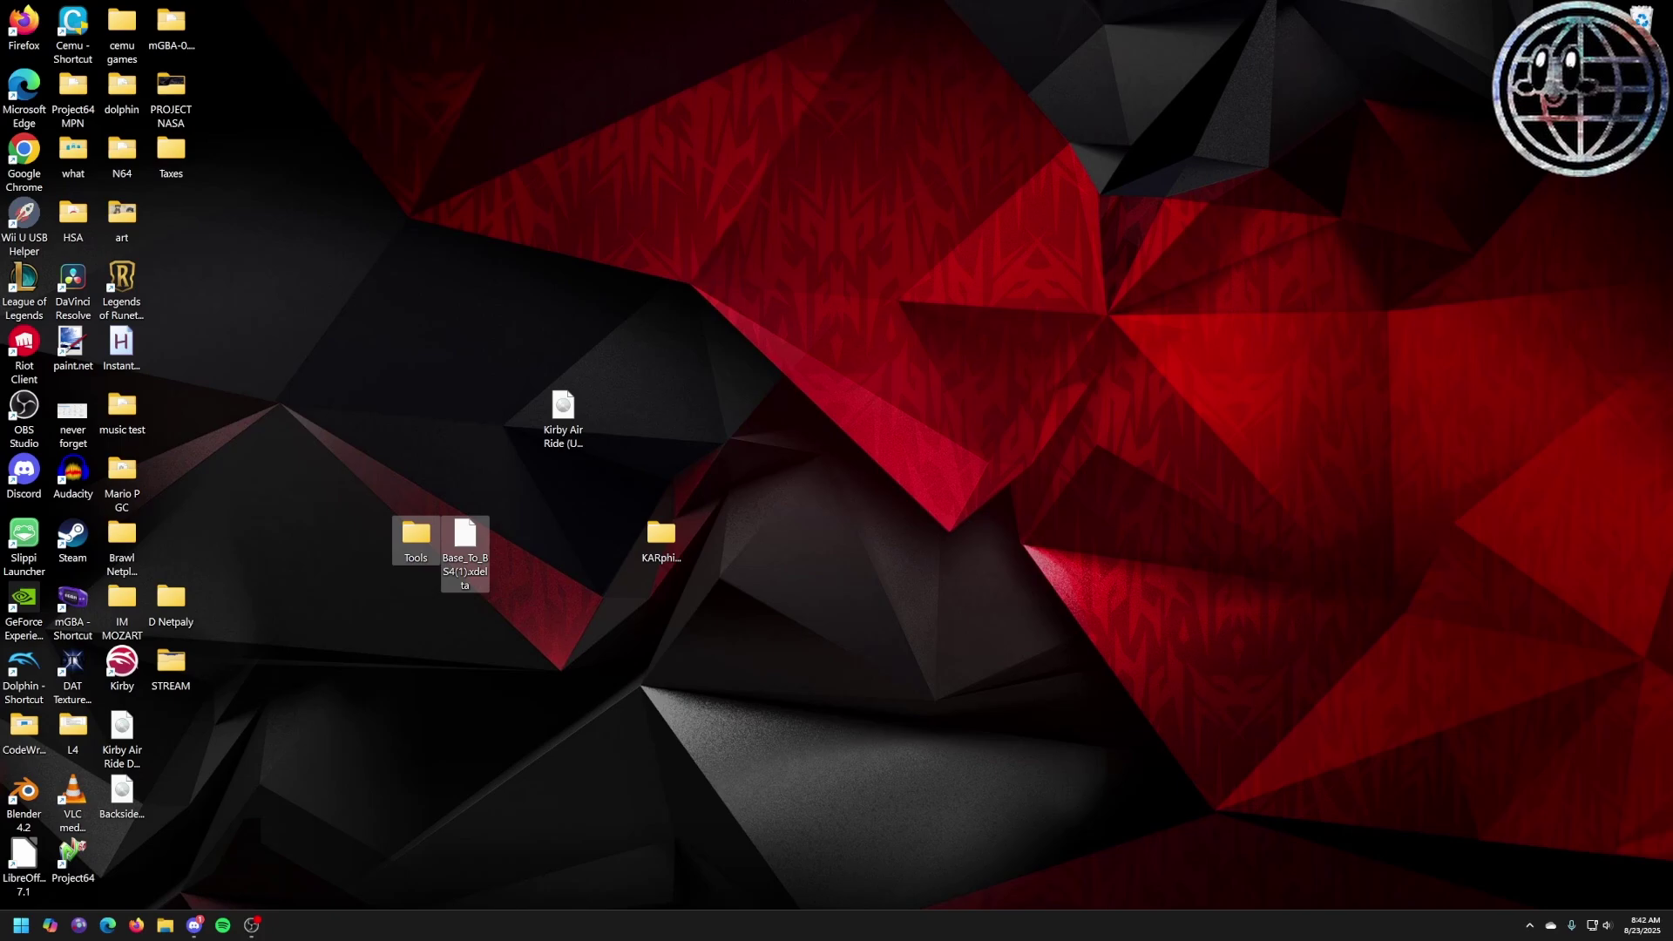
key("Delete")
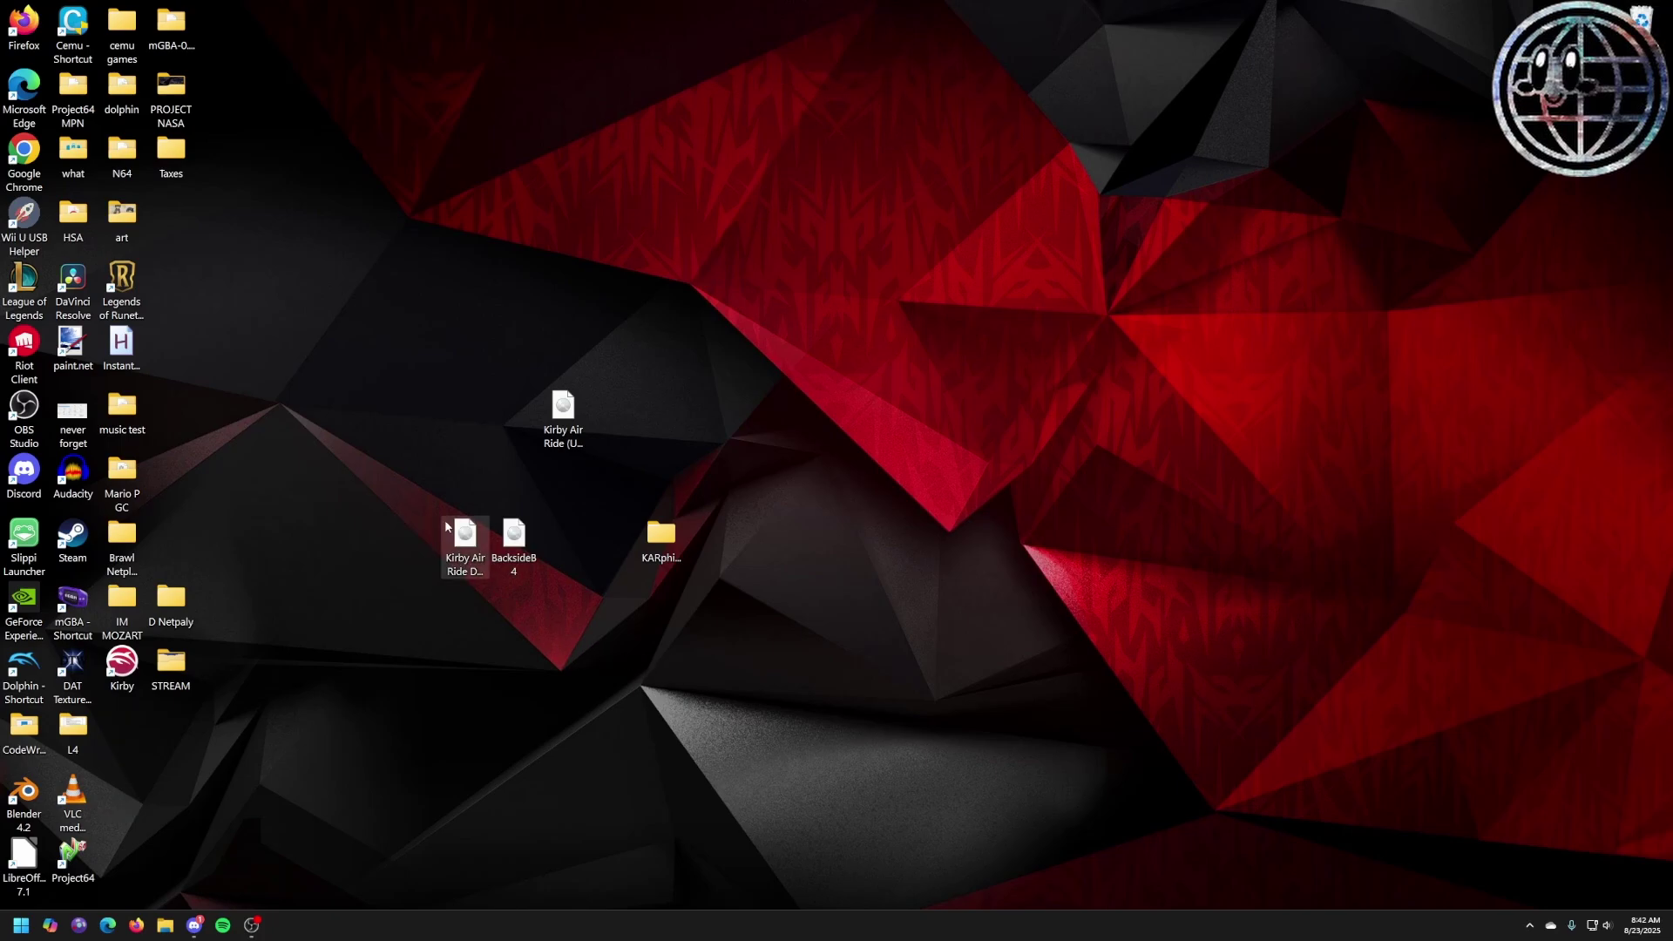
left_click(514, 536)
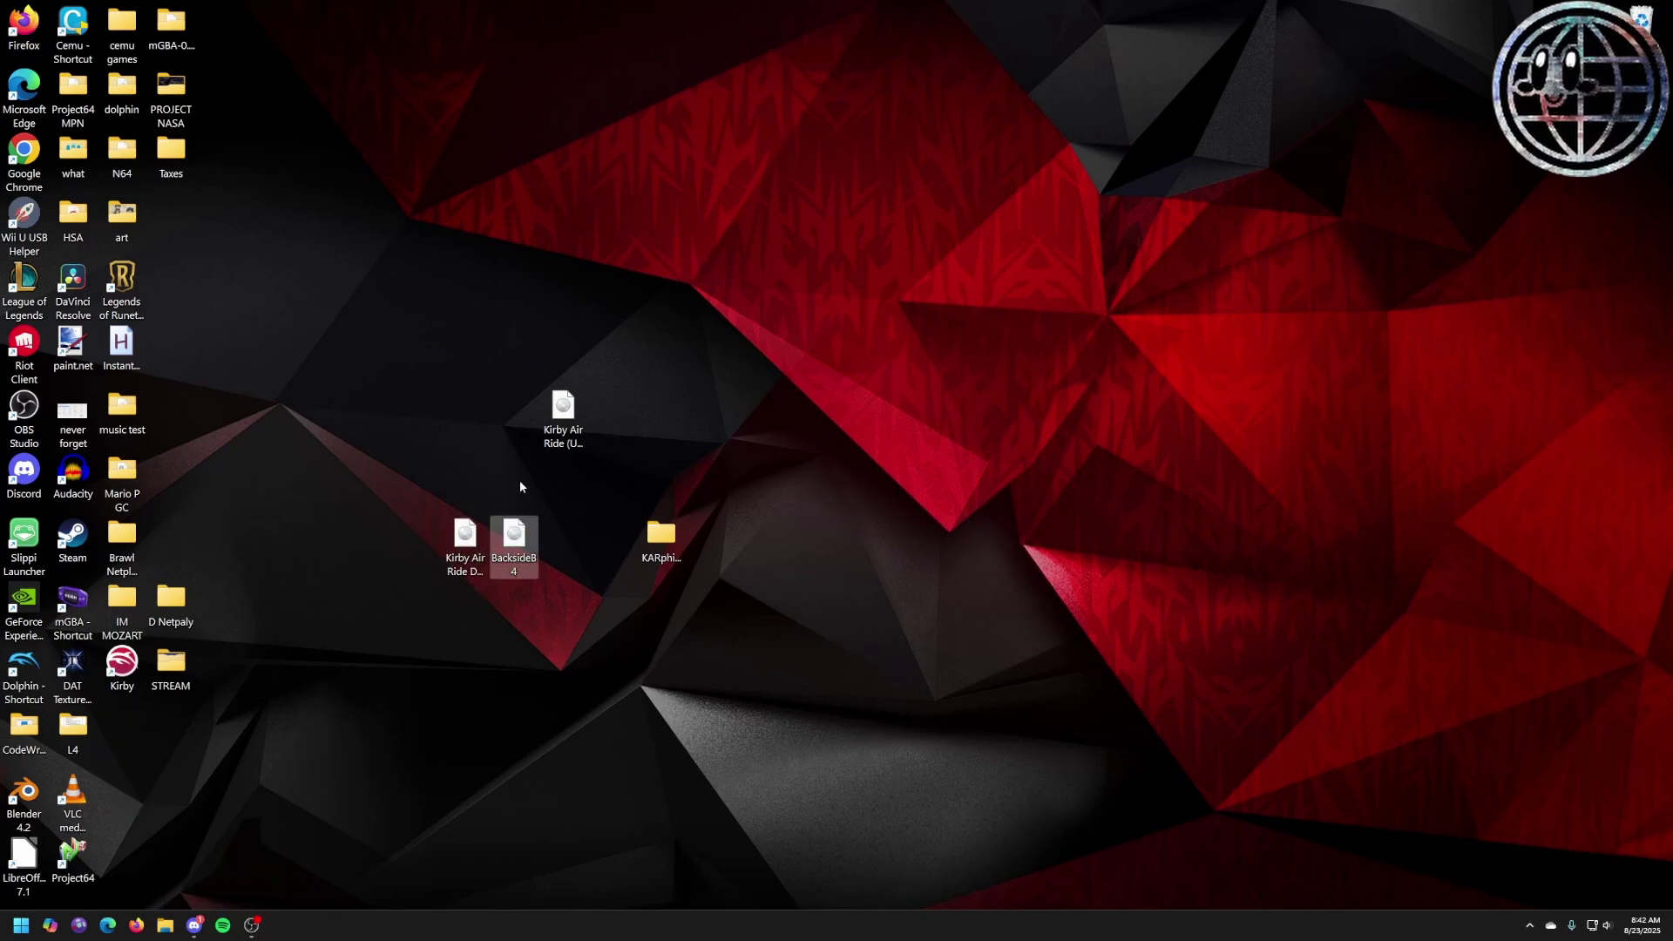
left_click_drag(413, 470, 554, 606)
left_click_drag(429, 501, 575, 642)
left_click(781, 586)
Move the Kirby Air Ride Deluxe v1.0.3 and BacksideB4 disc images into the ROMs folder of KARphinFullPackage(1).
left_click(660, 541)
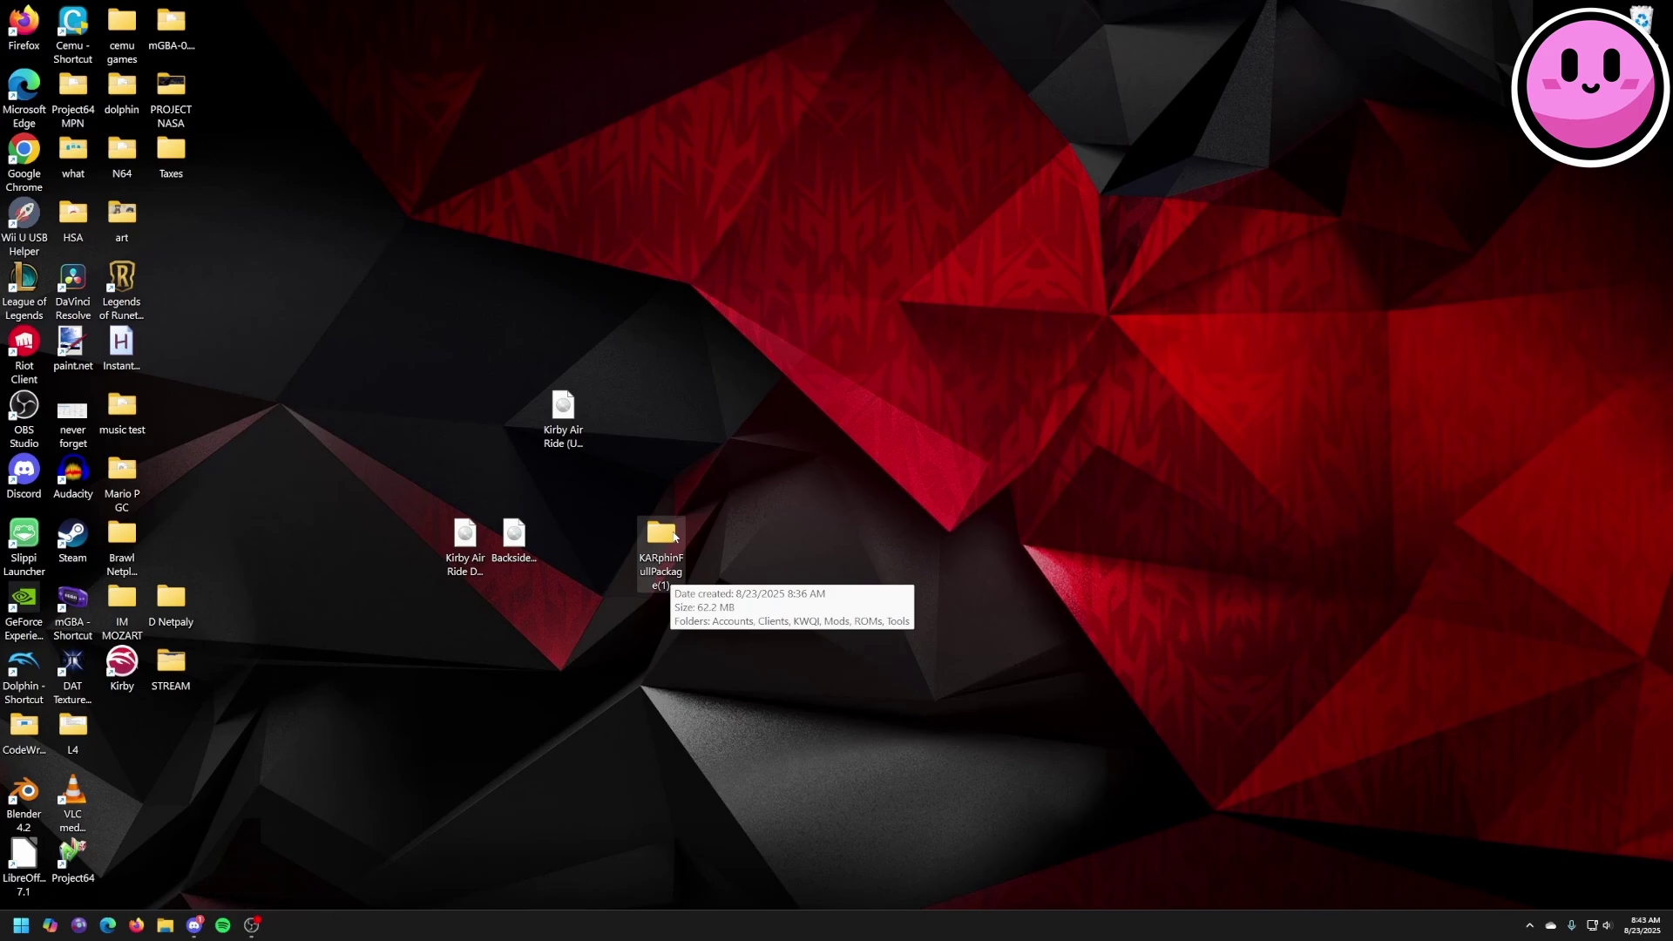
double_click(671, 533)
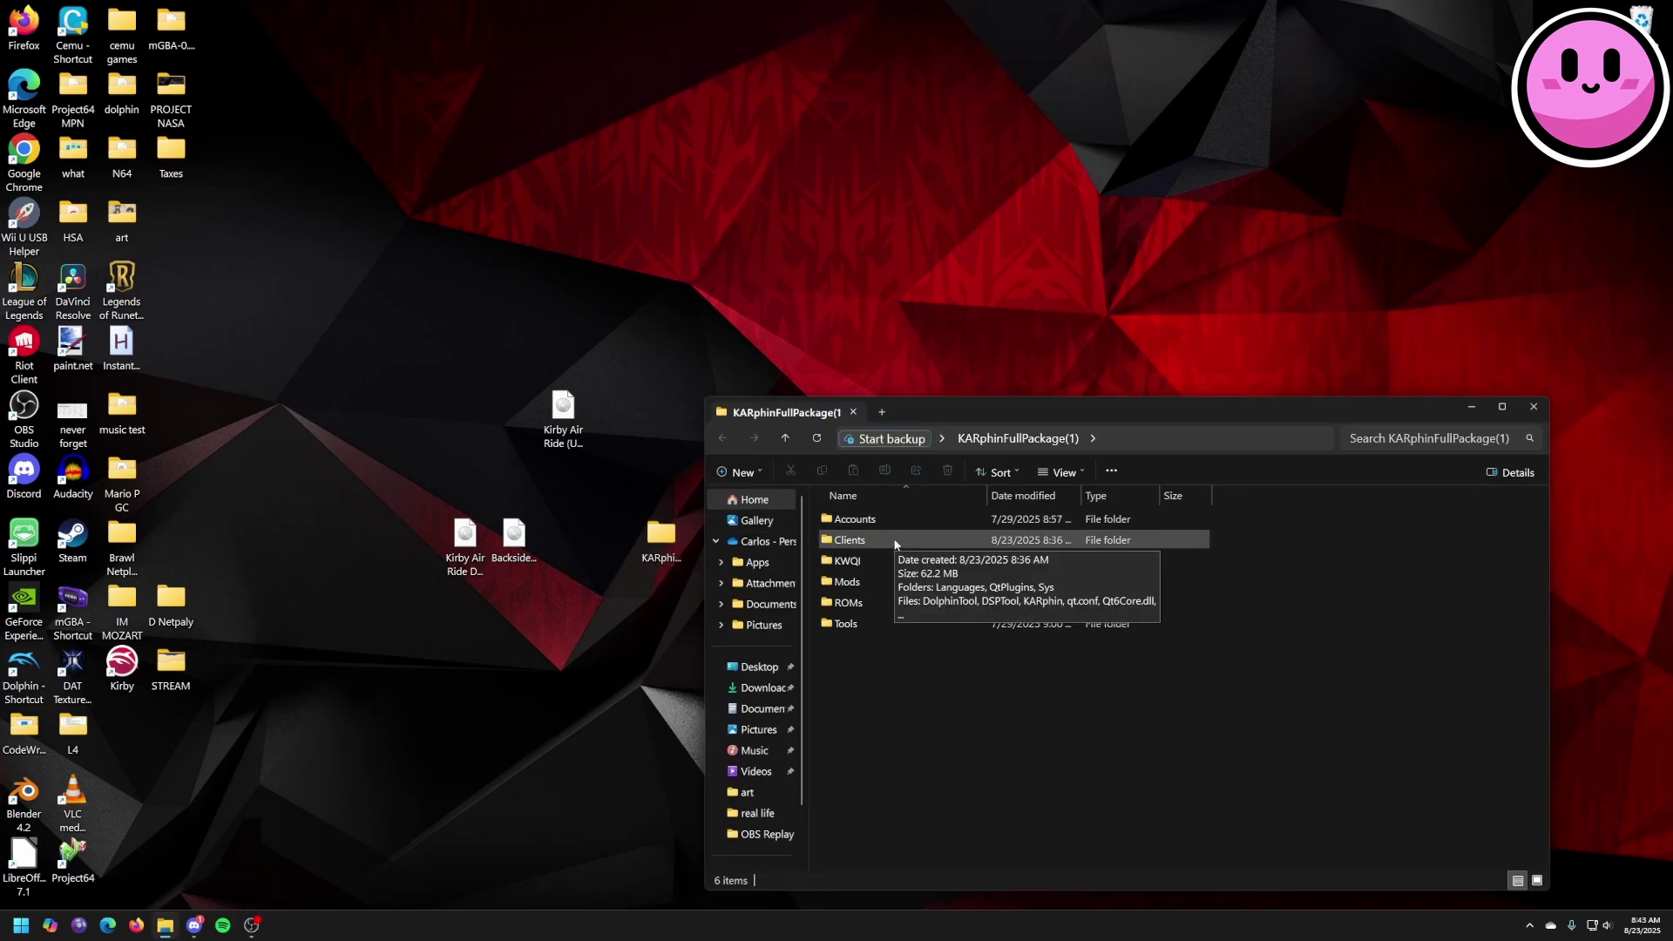
double_click(863, 605)
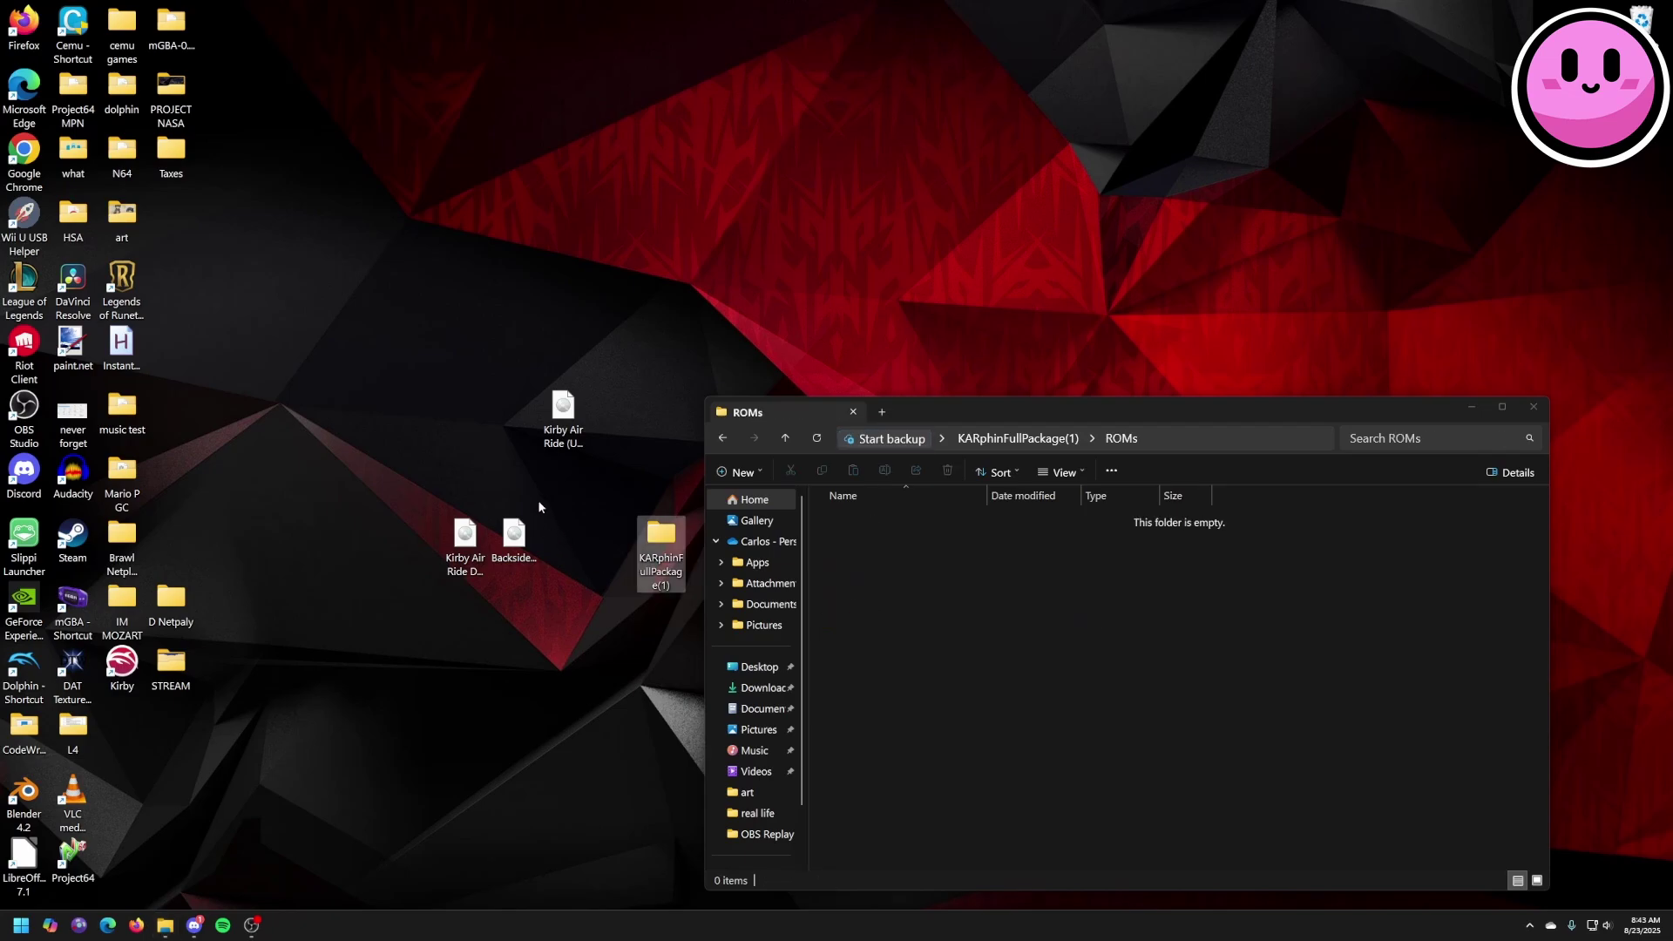
left_click_drag(545, 502, 388, 578)
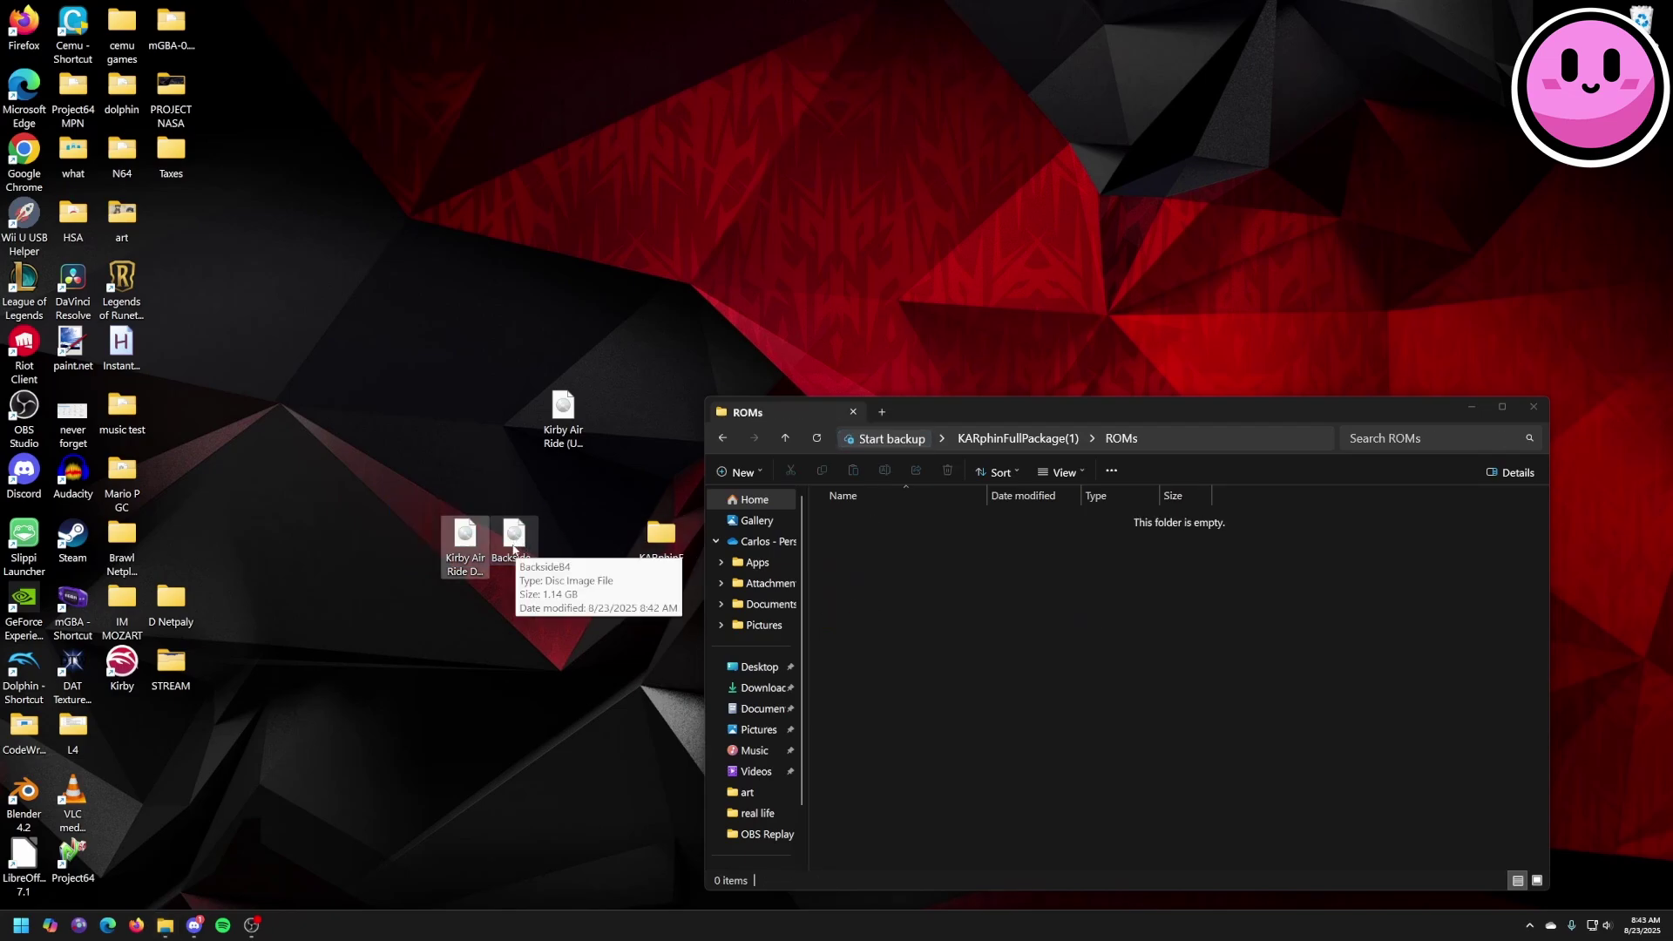
left_click_drag(516, 549, 985, 625)
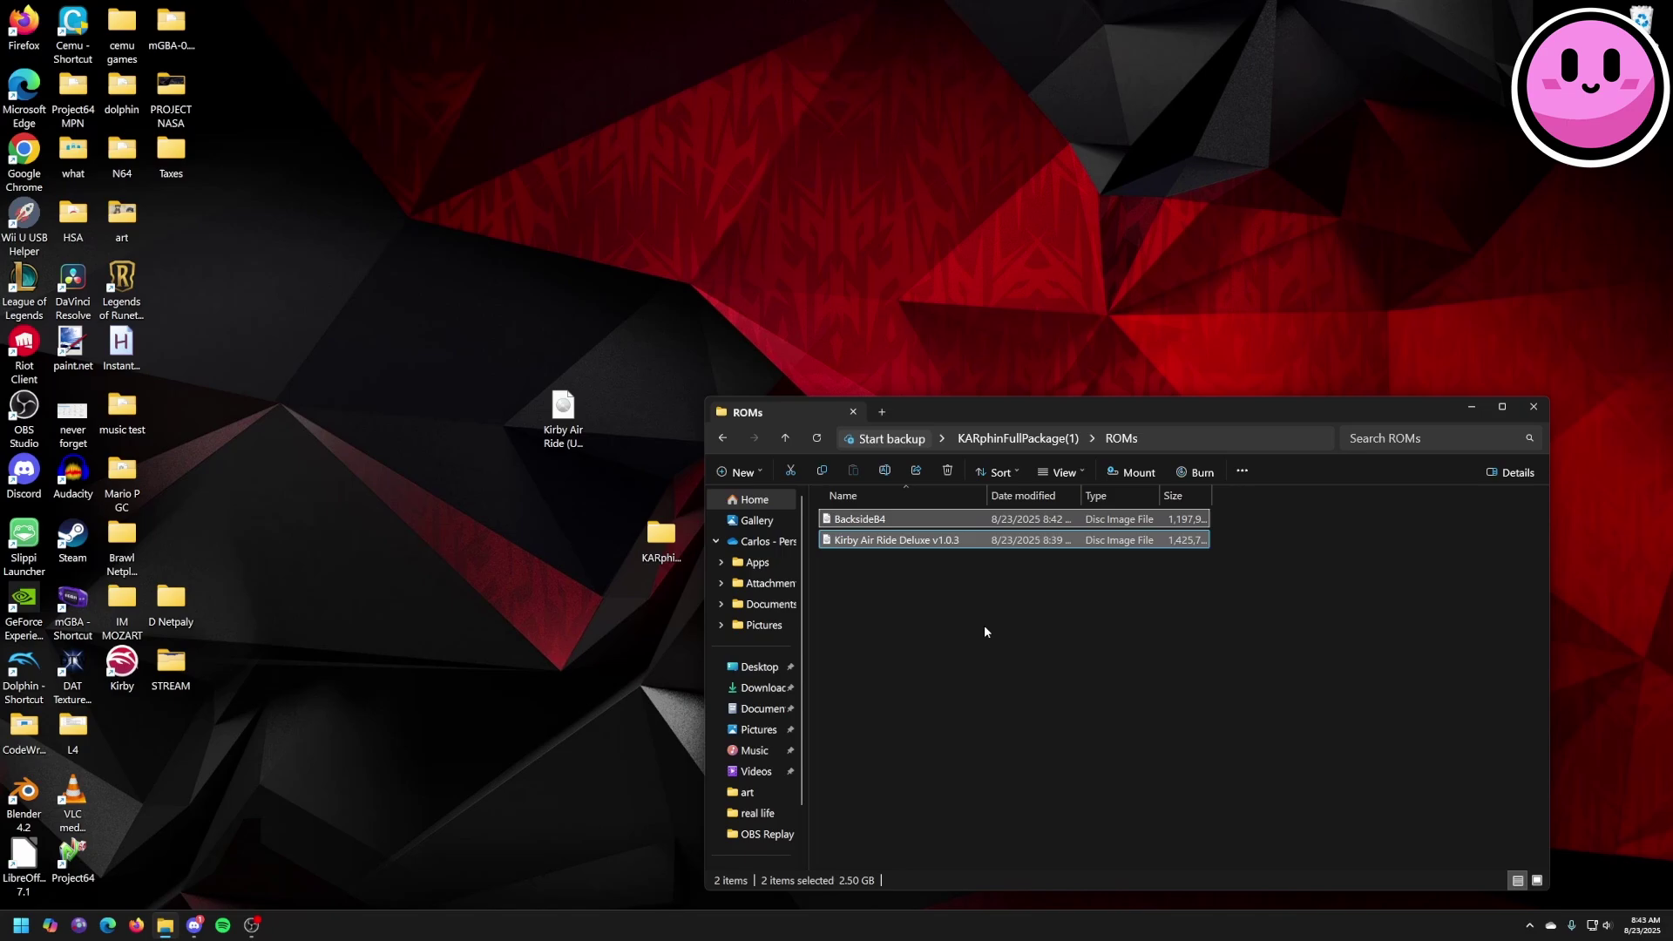
Launch KARphin from the package's Clients folder, allowing it past SmartScreen, and install the offered update.
left_click(1002, 440)
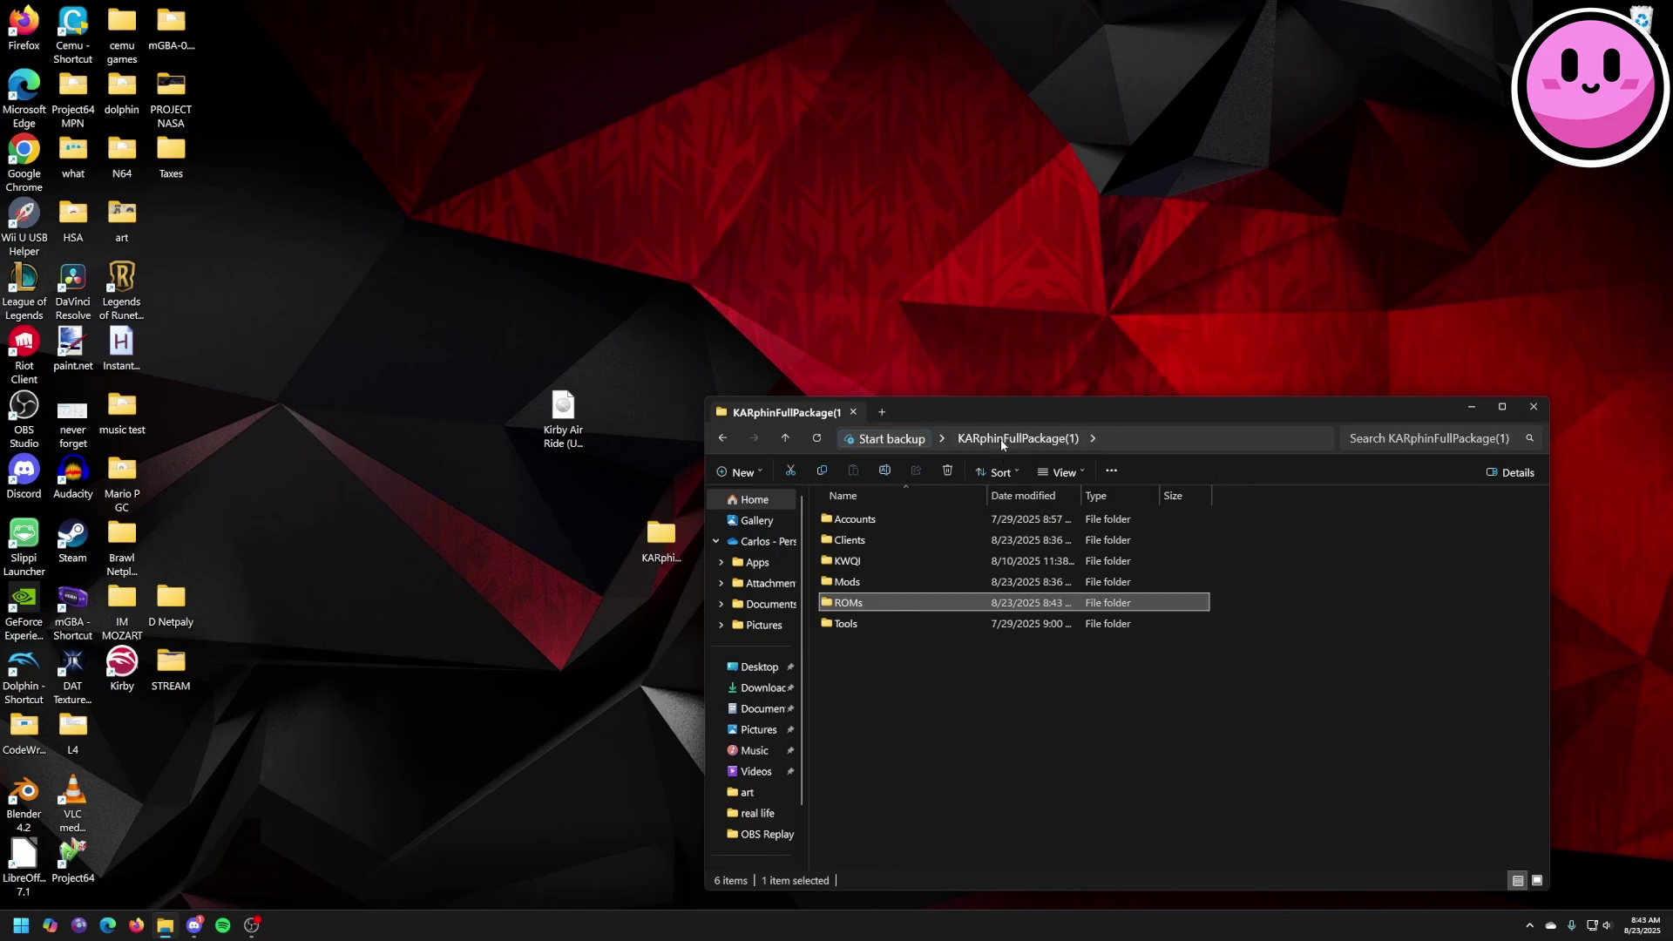
double_click(895, 542)
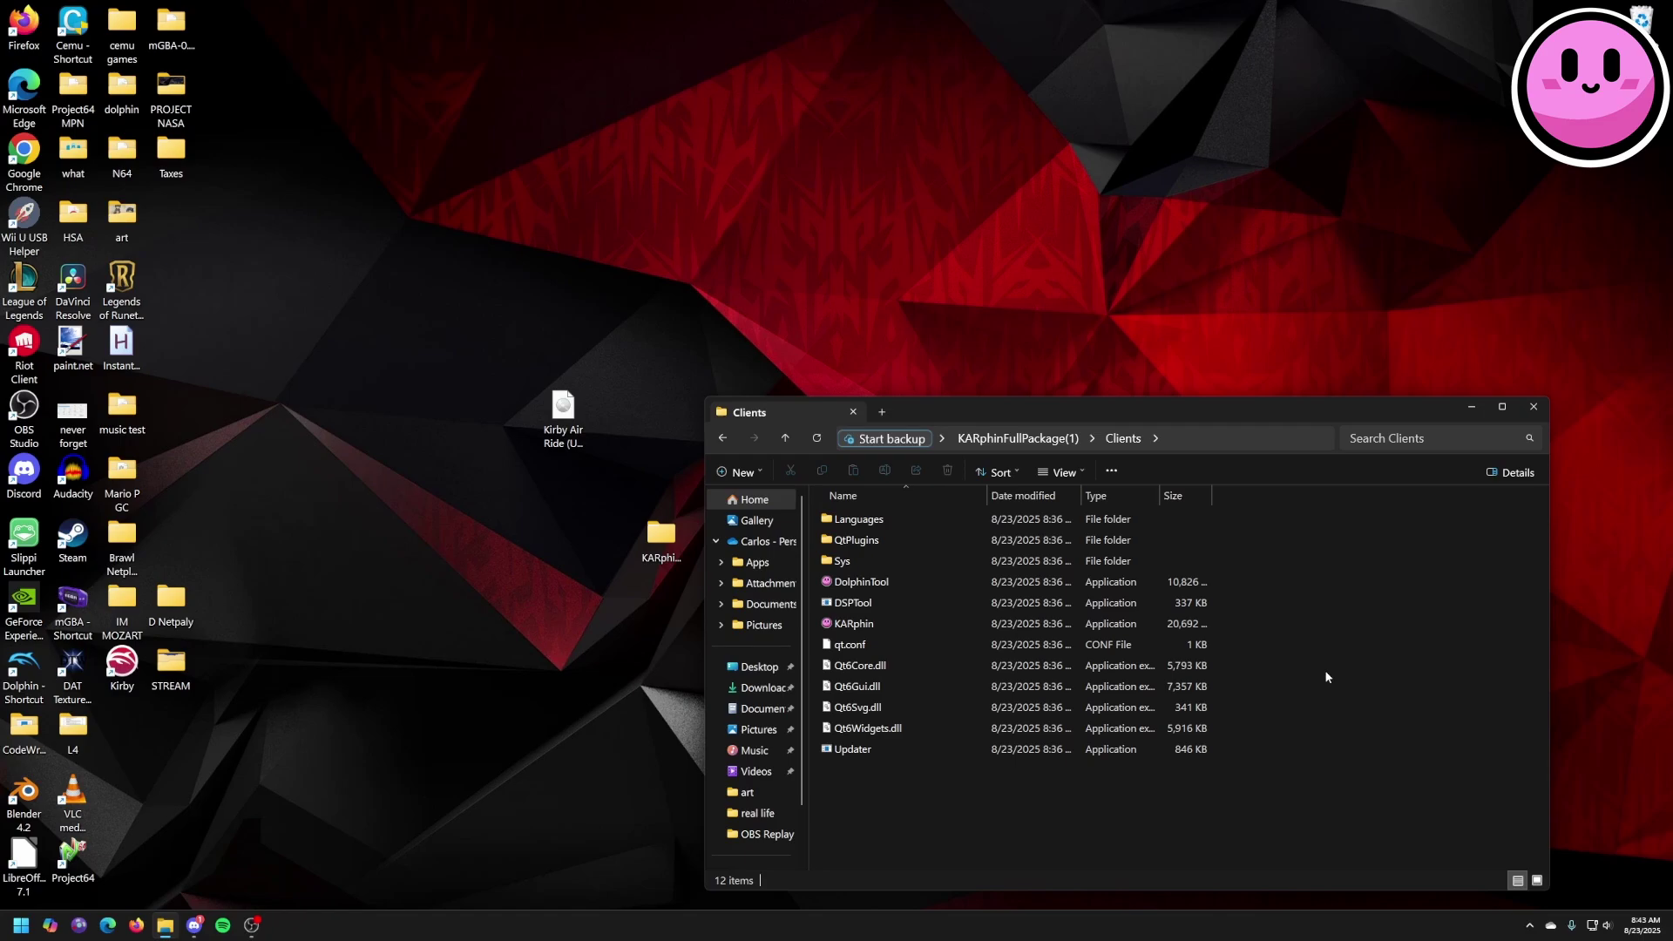
double_click(926, 627)
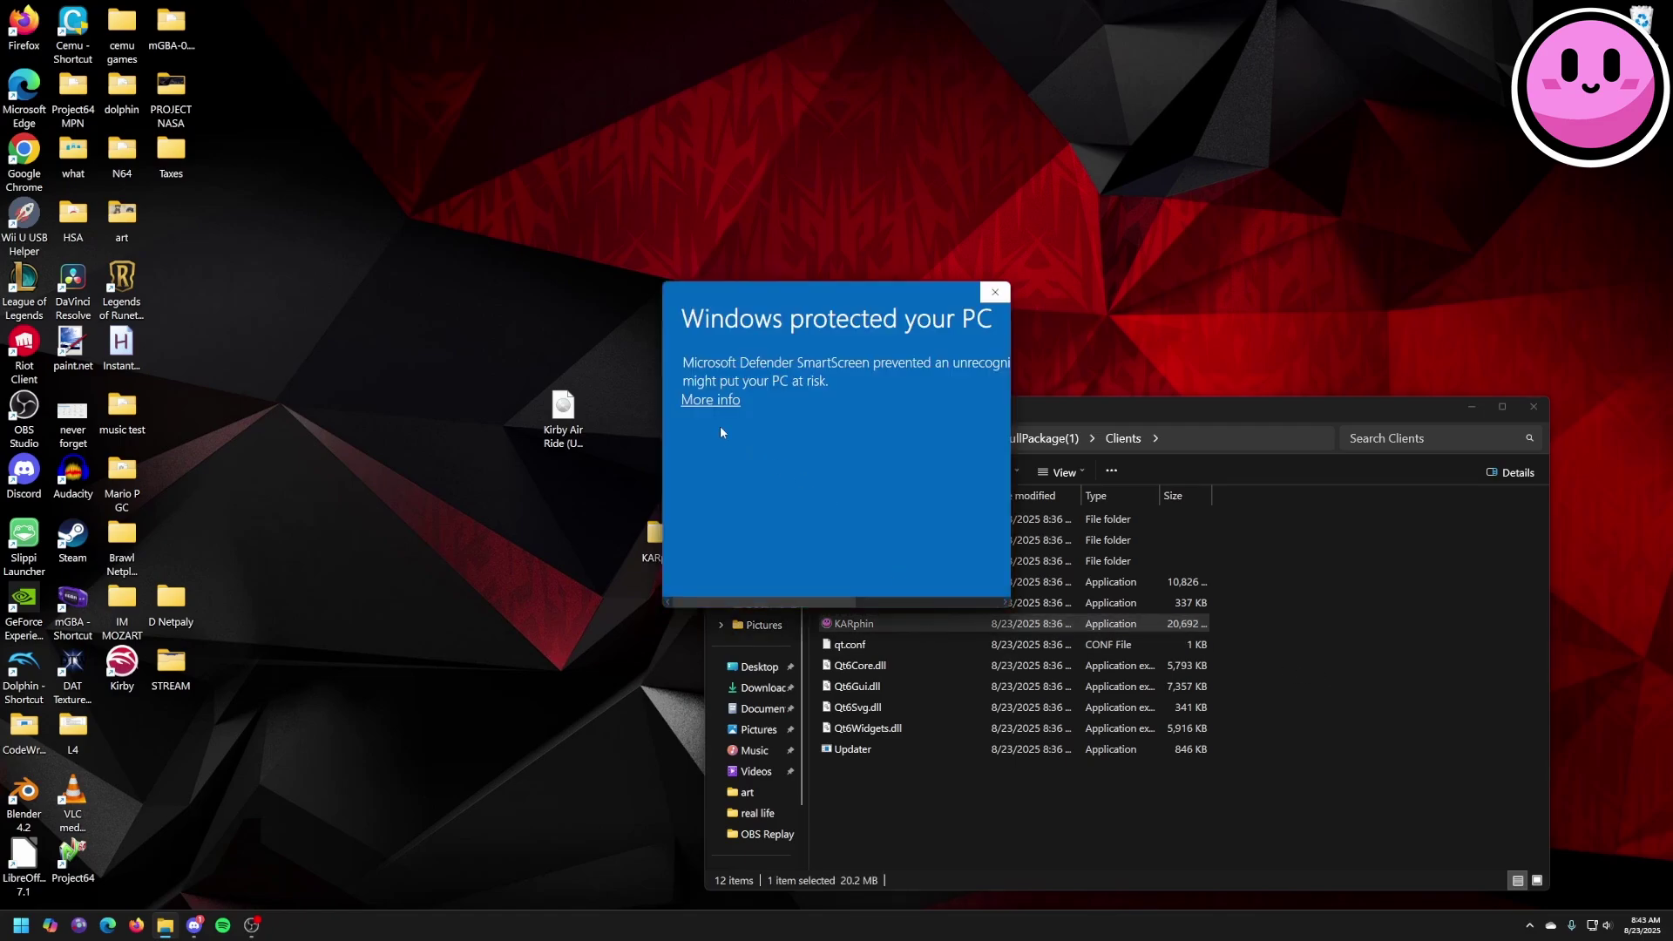
left_click(710, 400)
left_click_drag(776, 601, 880, 601)
left_click(830, 484)
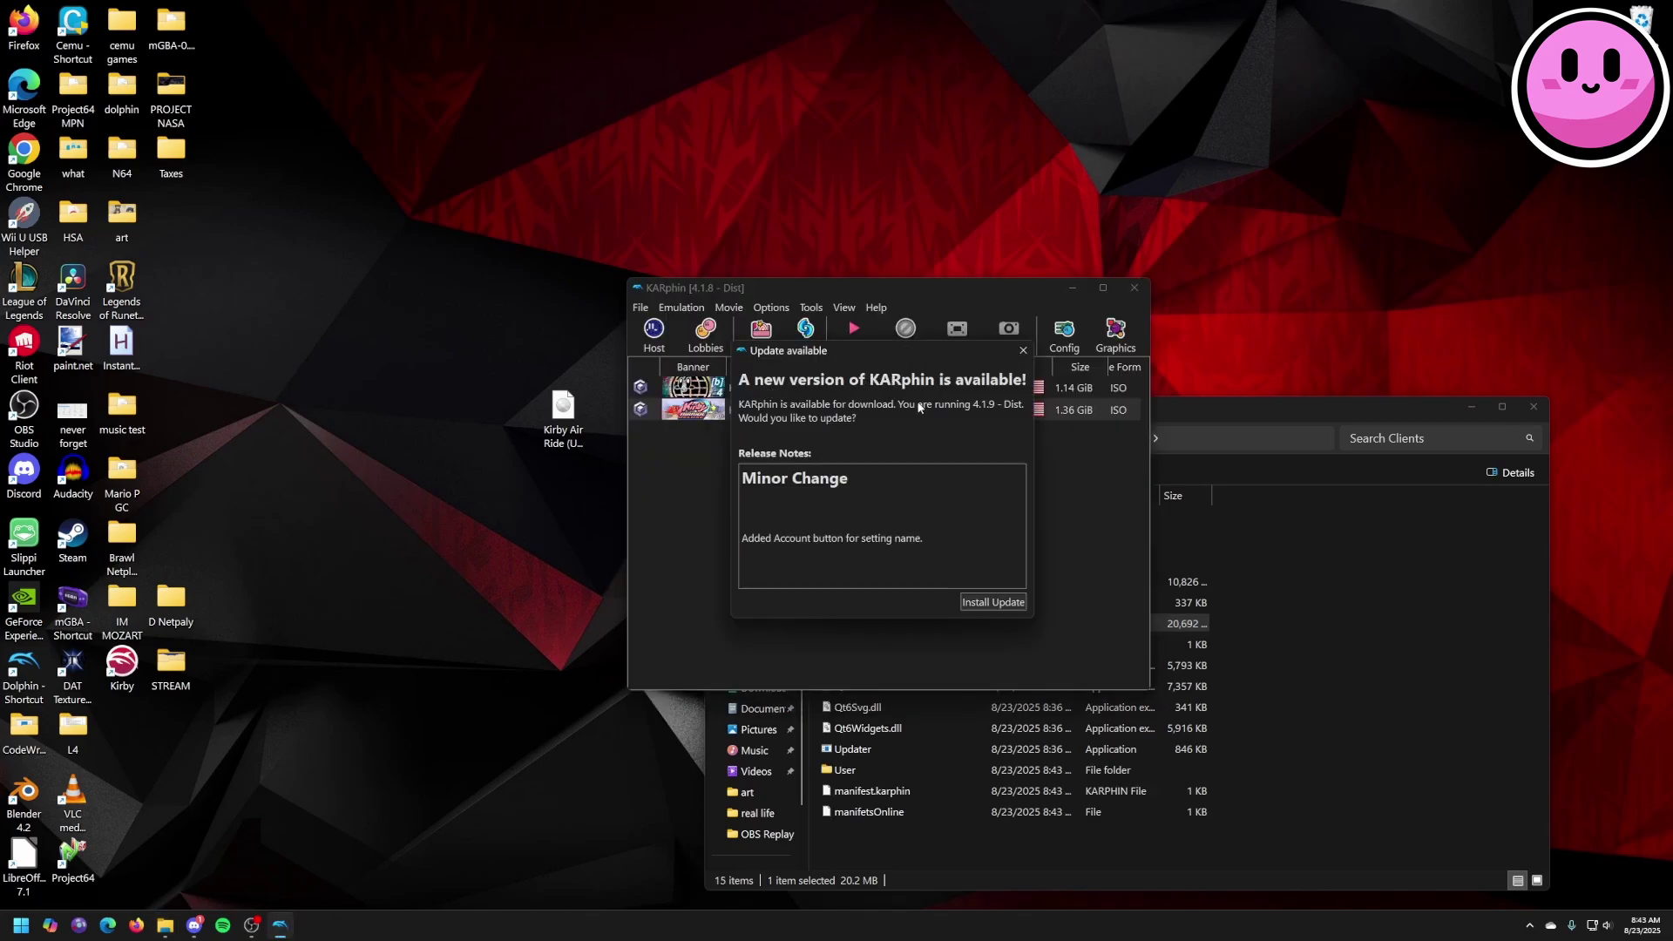
left_click(993, 603)
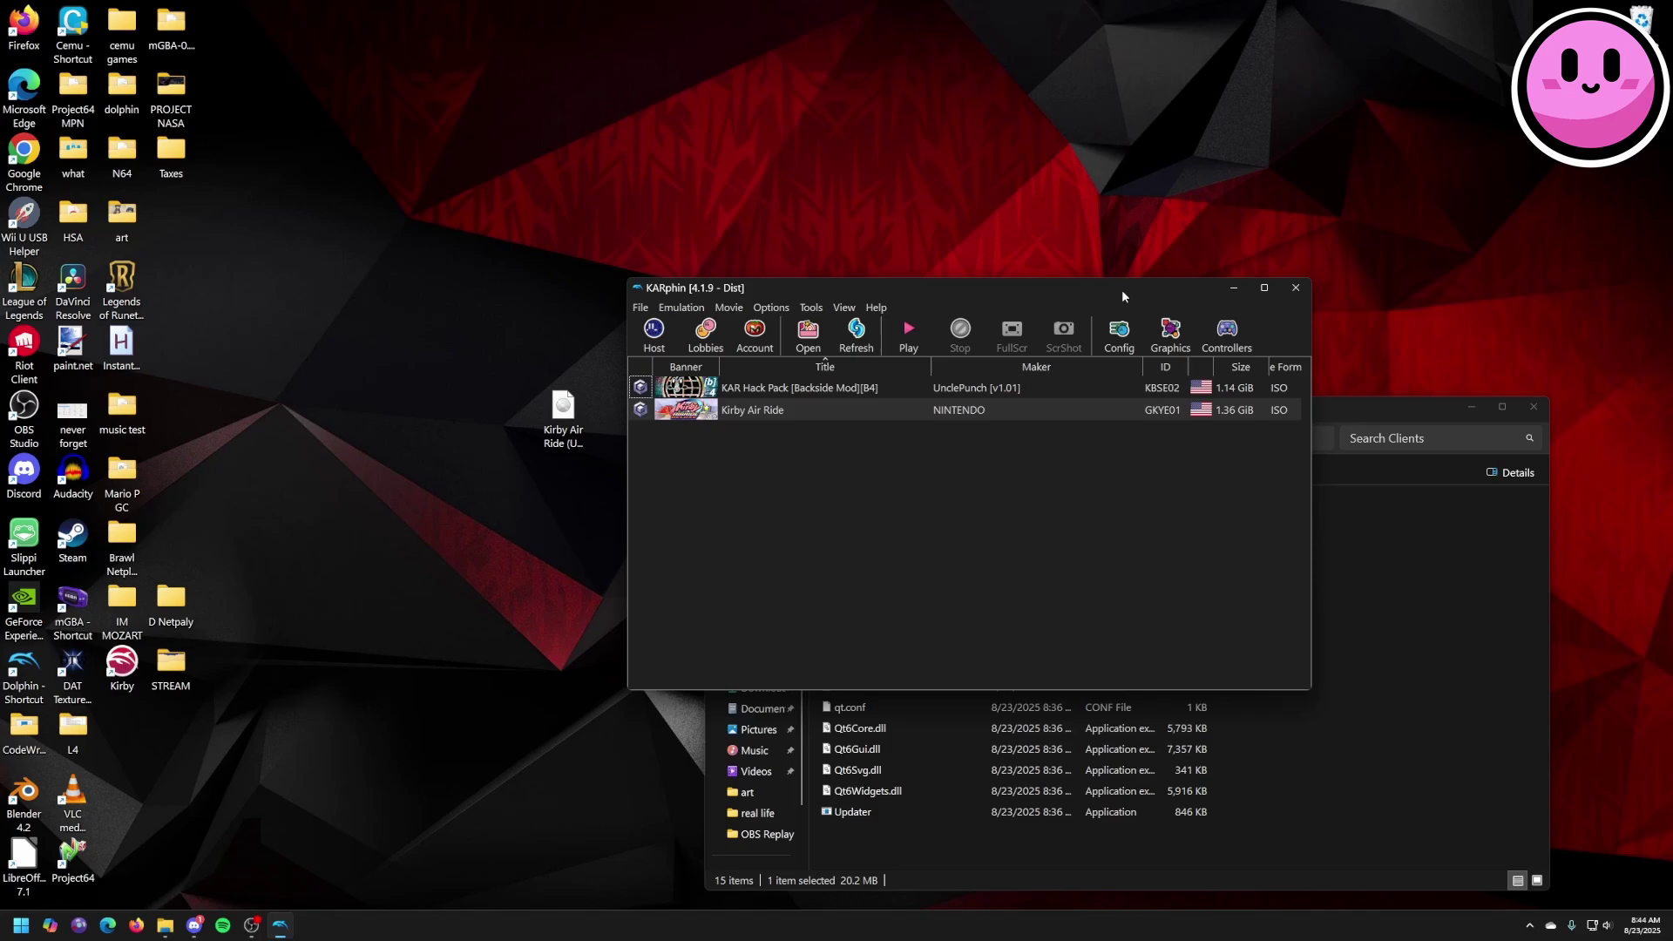
Check the Auto Update options in KARphin's general settings, then close the settings without changing them.
left_click(1132, 333)
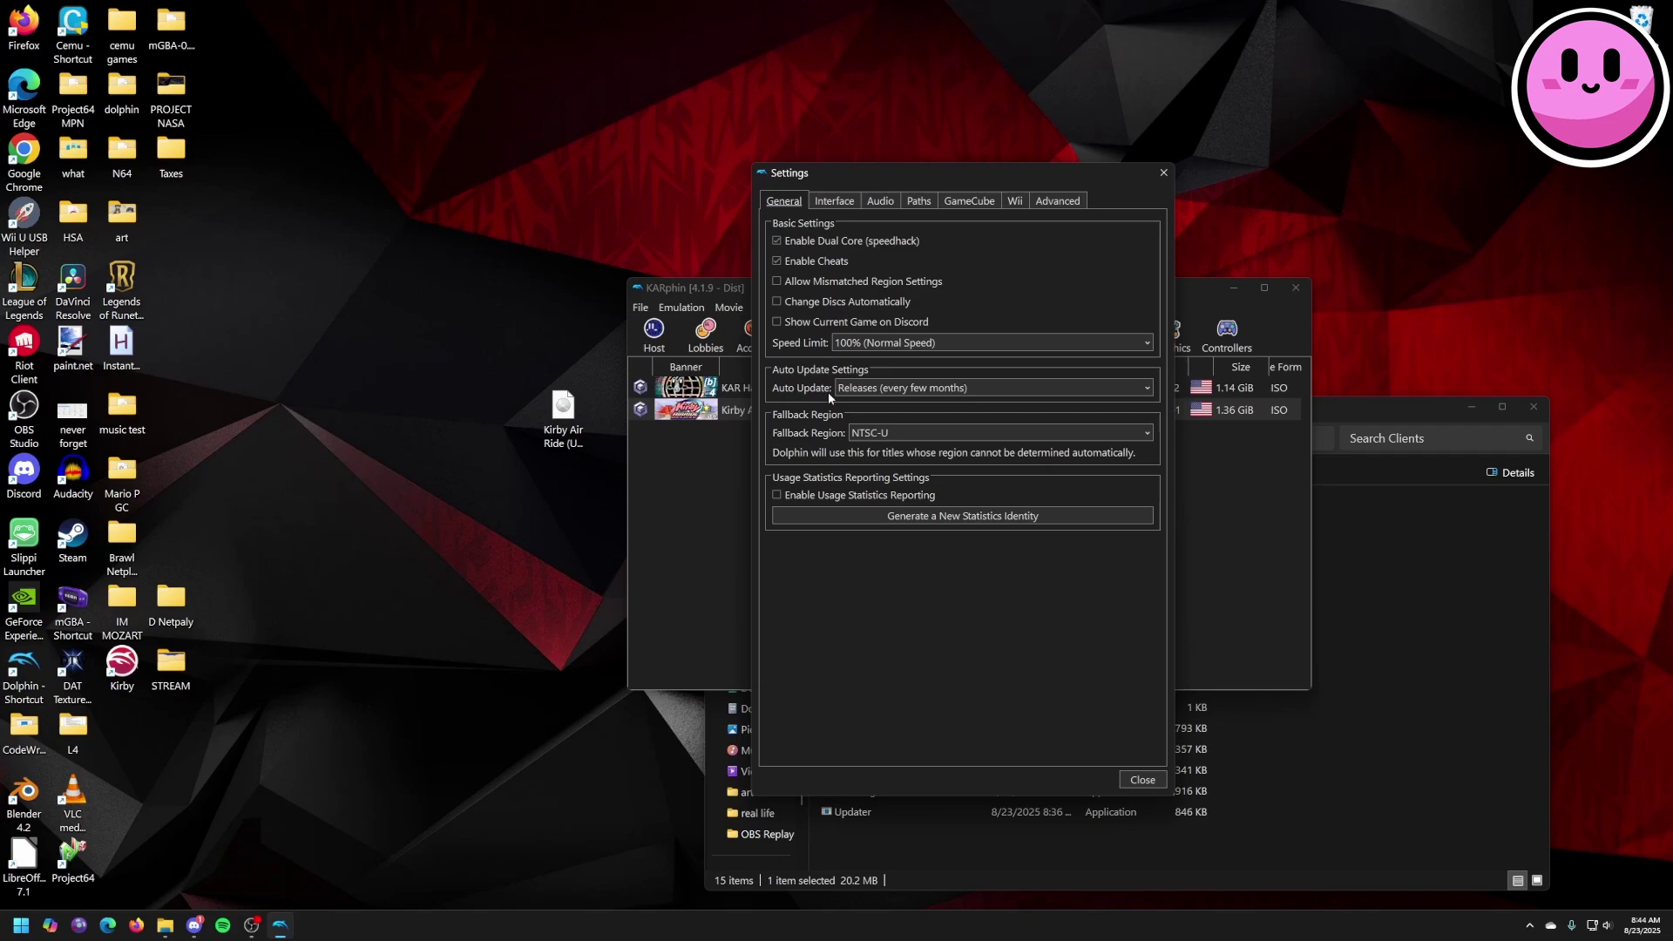
left_click(867, 392)
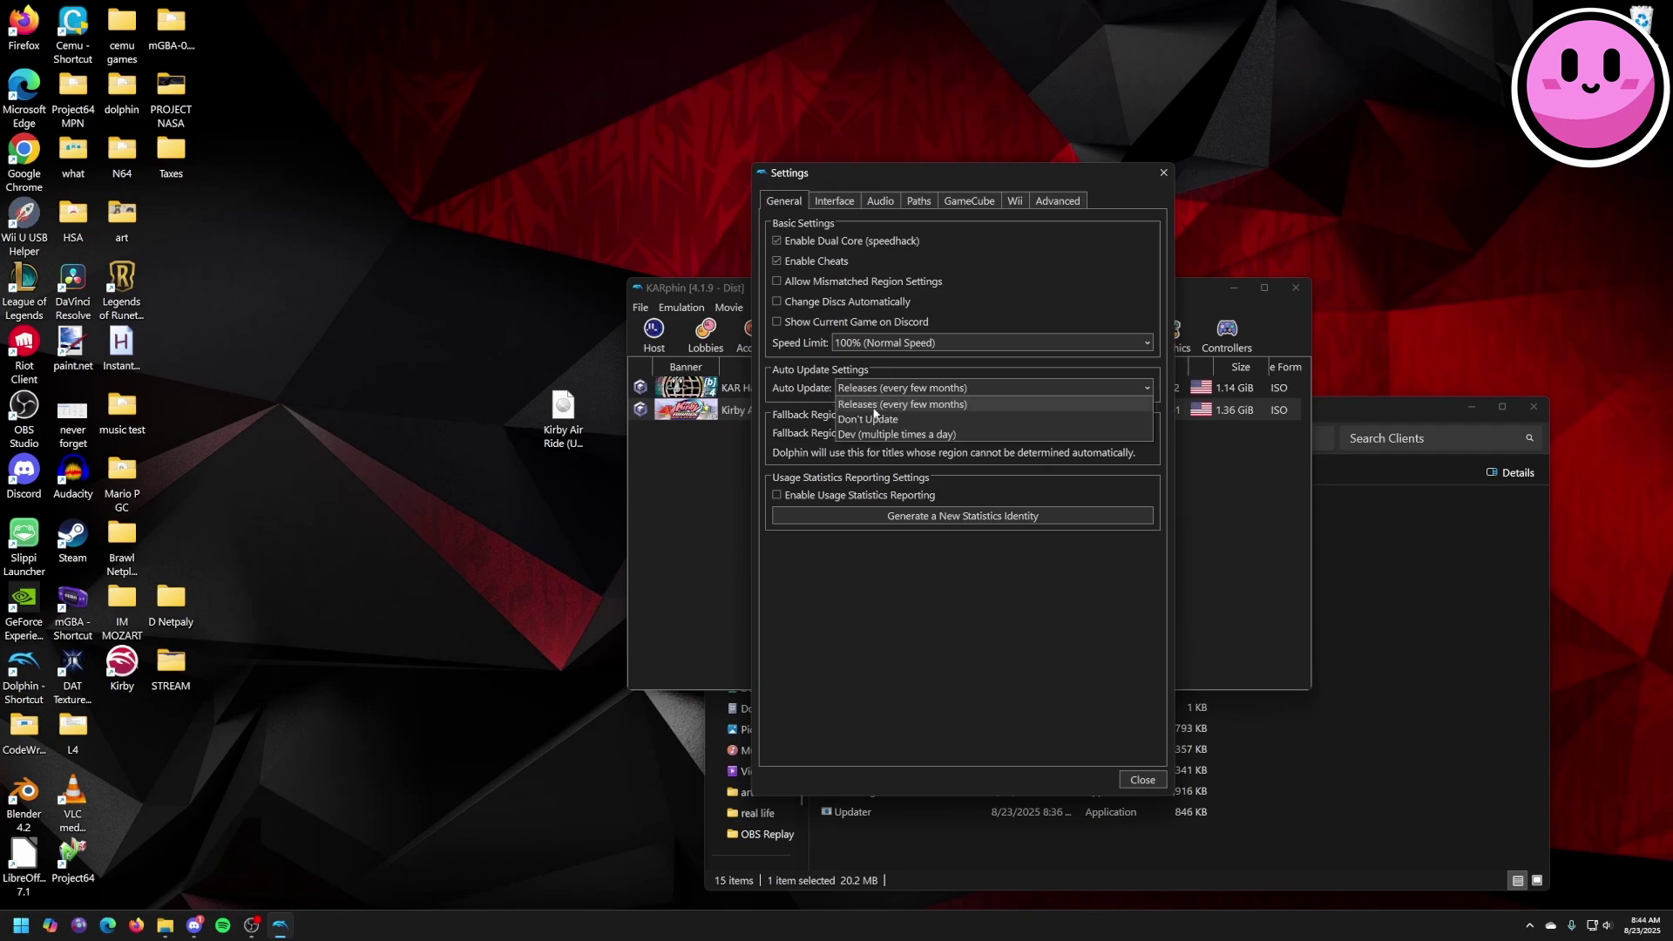
left_click(817, 399)
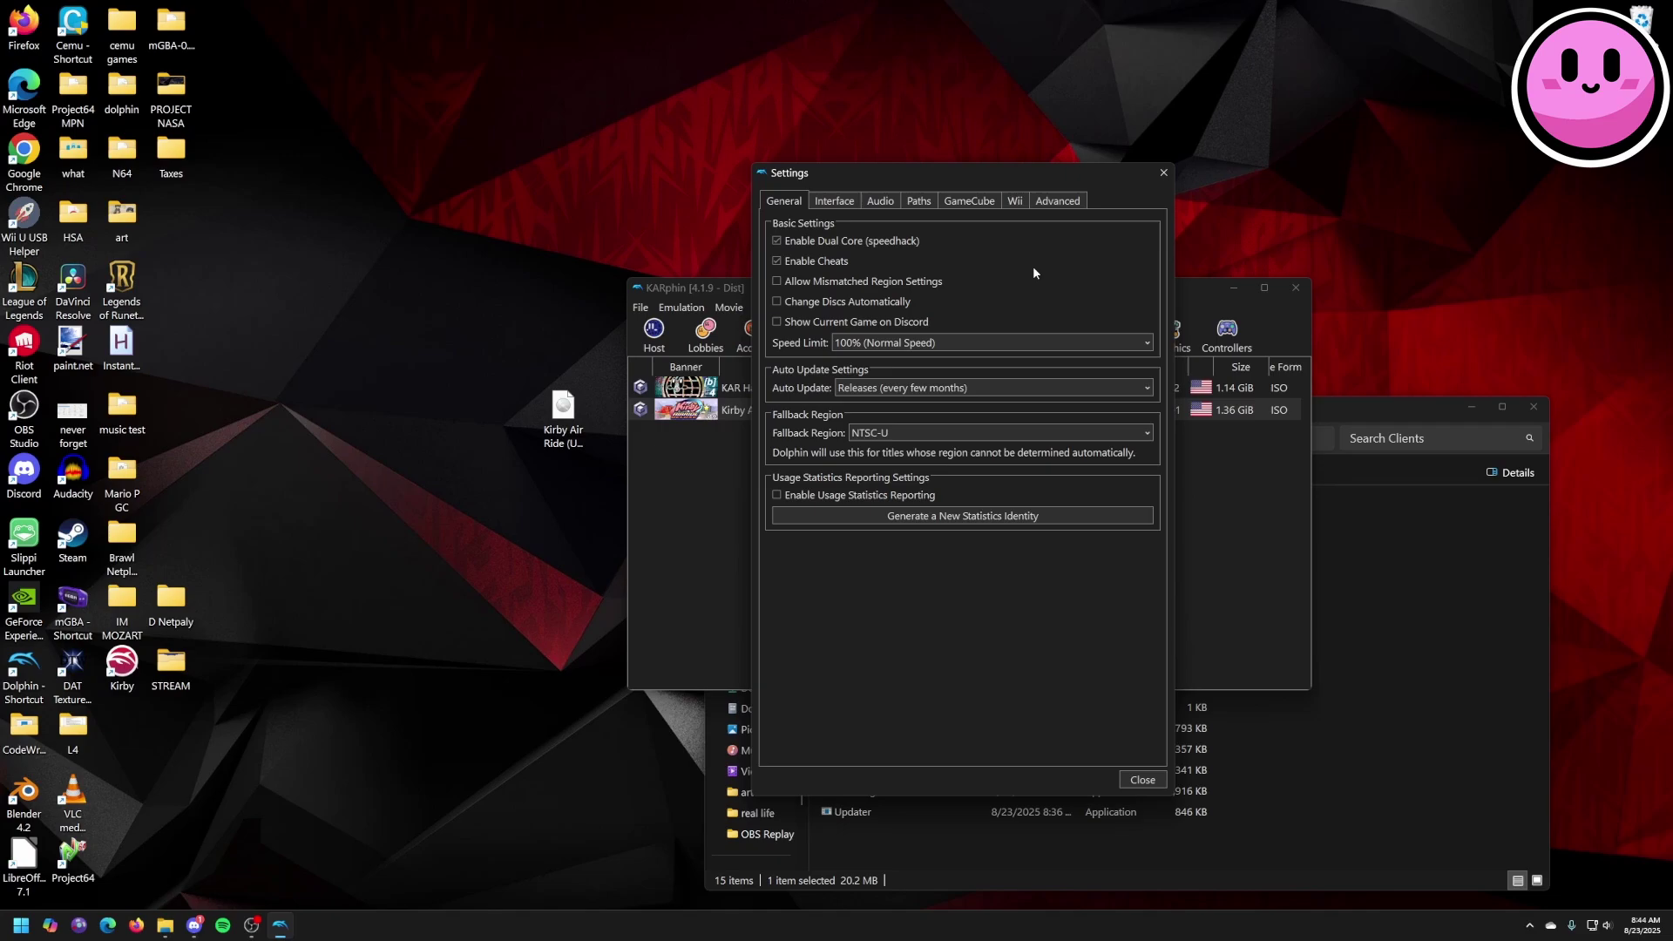
left_click(1163, 174)
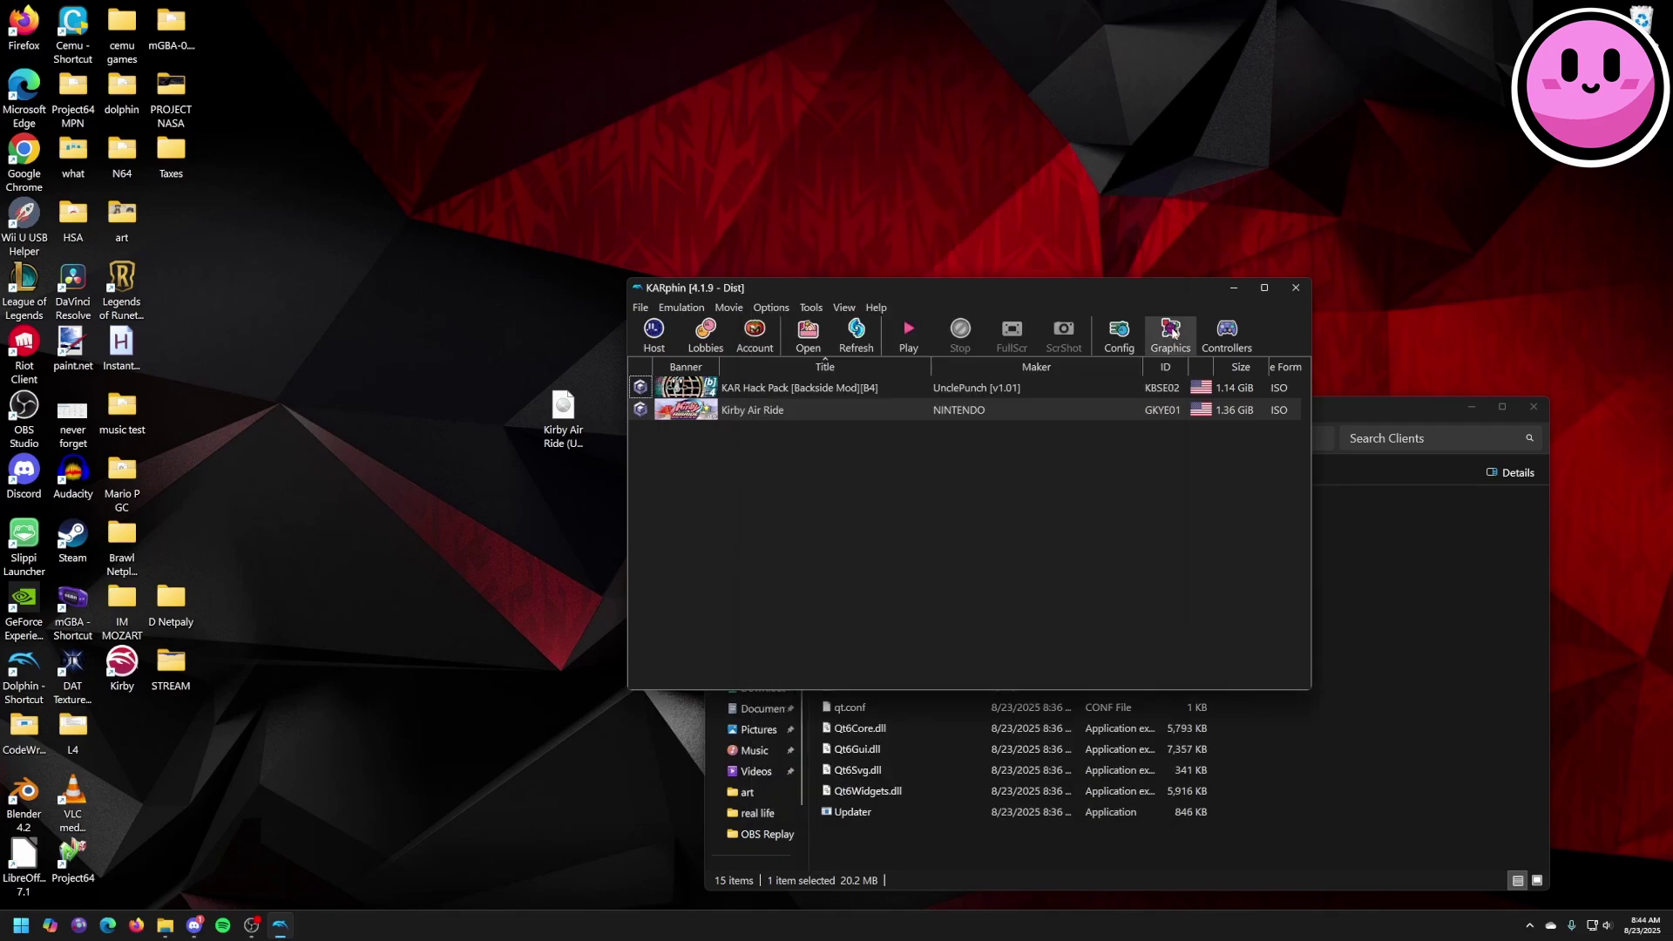
Set the graphics aspect ratio to Force 4:3 and the internal resolution to 3x Native (1920x1584) for 1080p.
left_click(1173, 331)
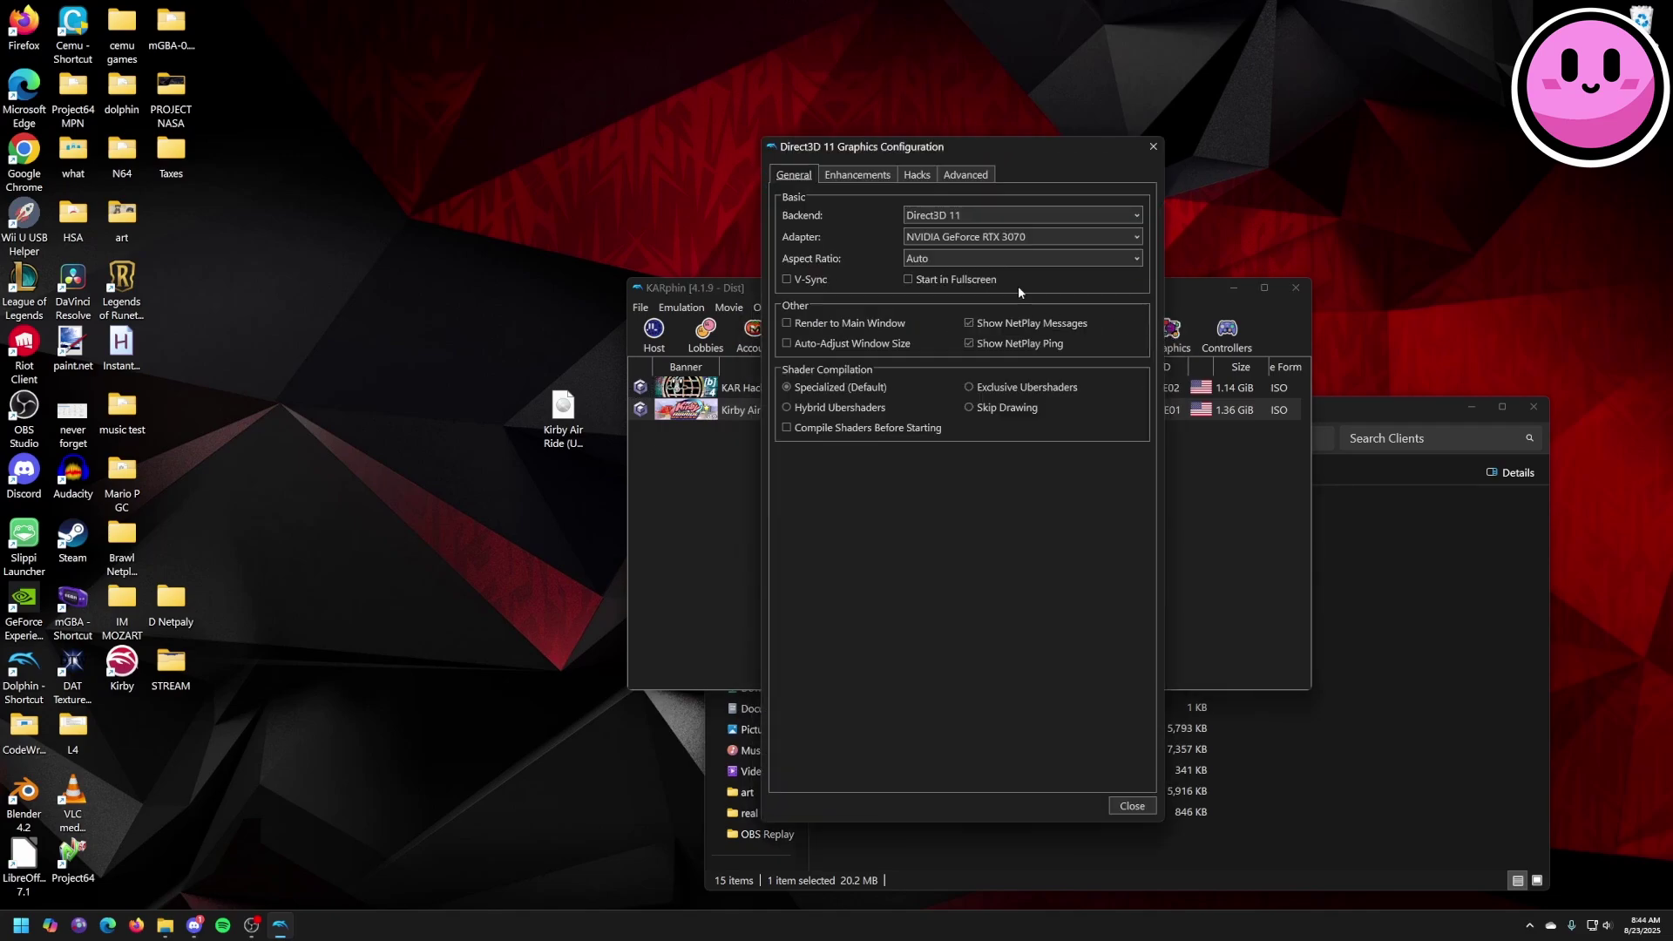
left_click(932, 255)
left_click(954, 302)
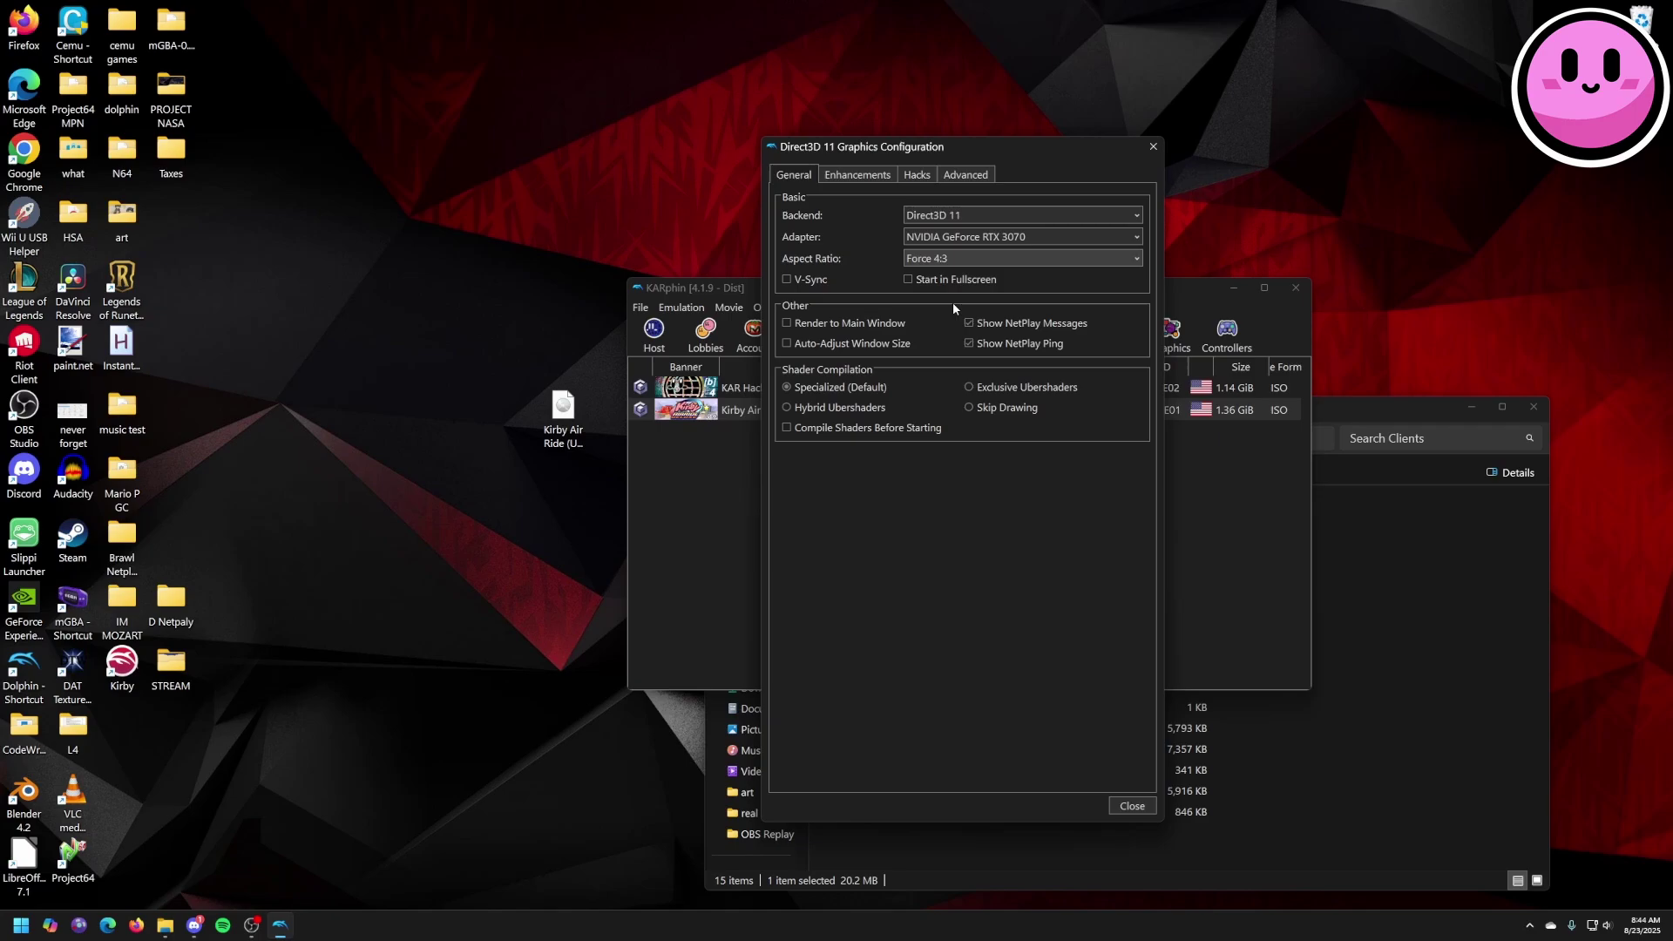
left_click(864, 178)
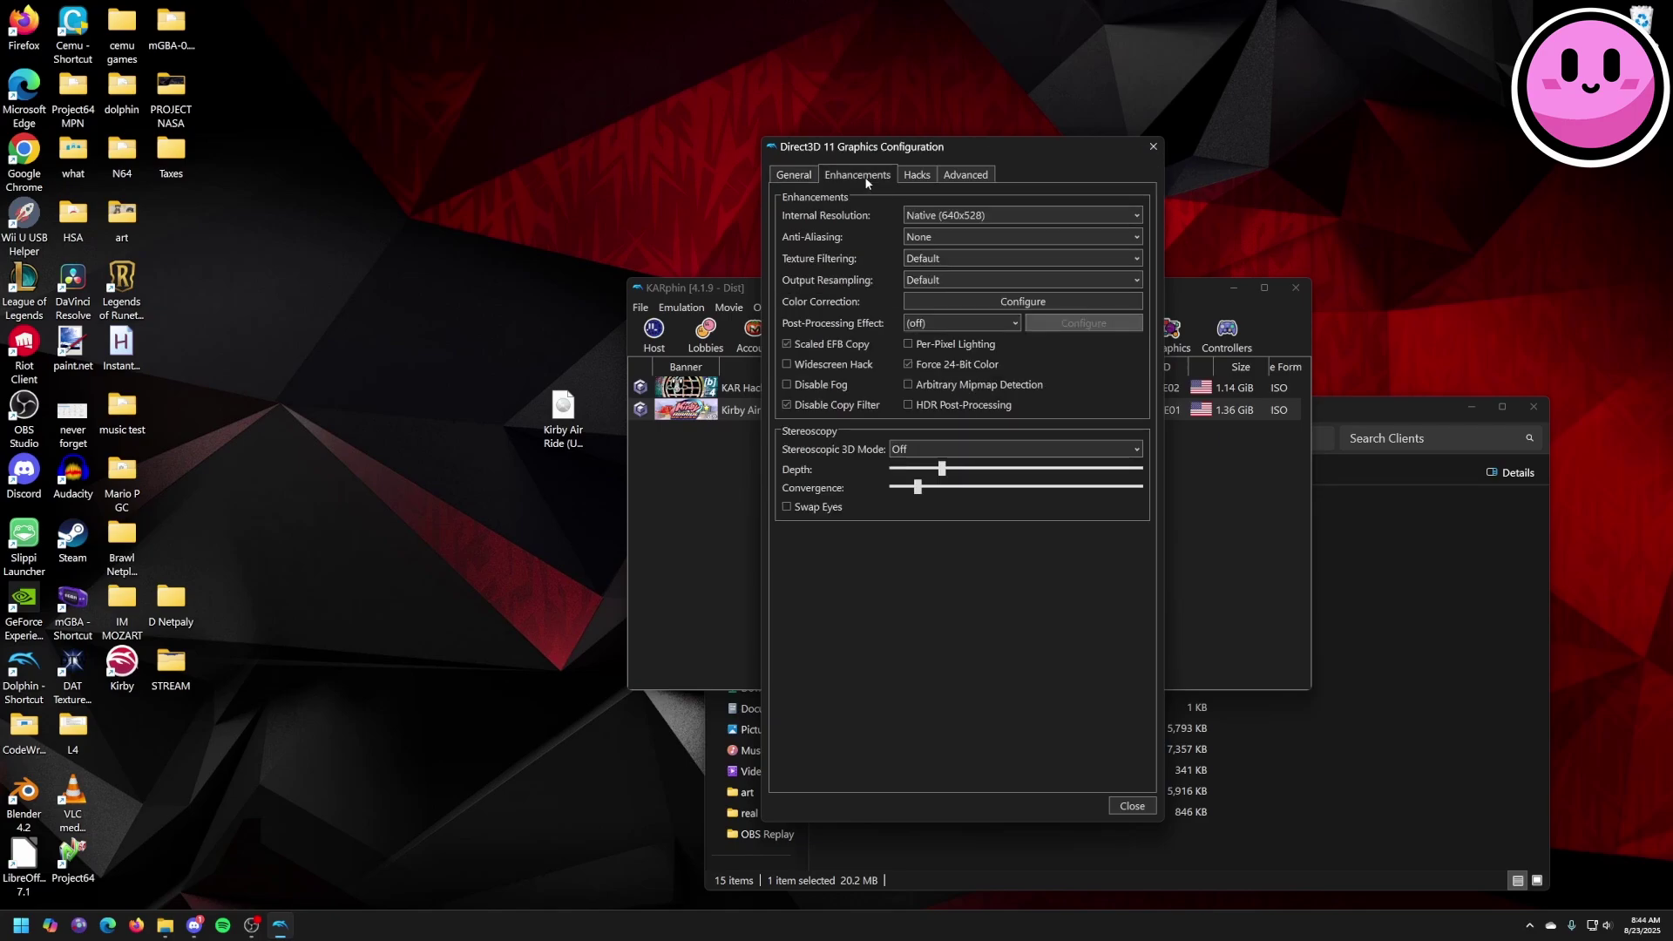
left_click(939, 214)
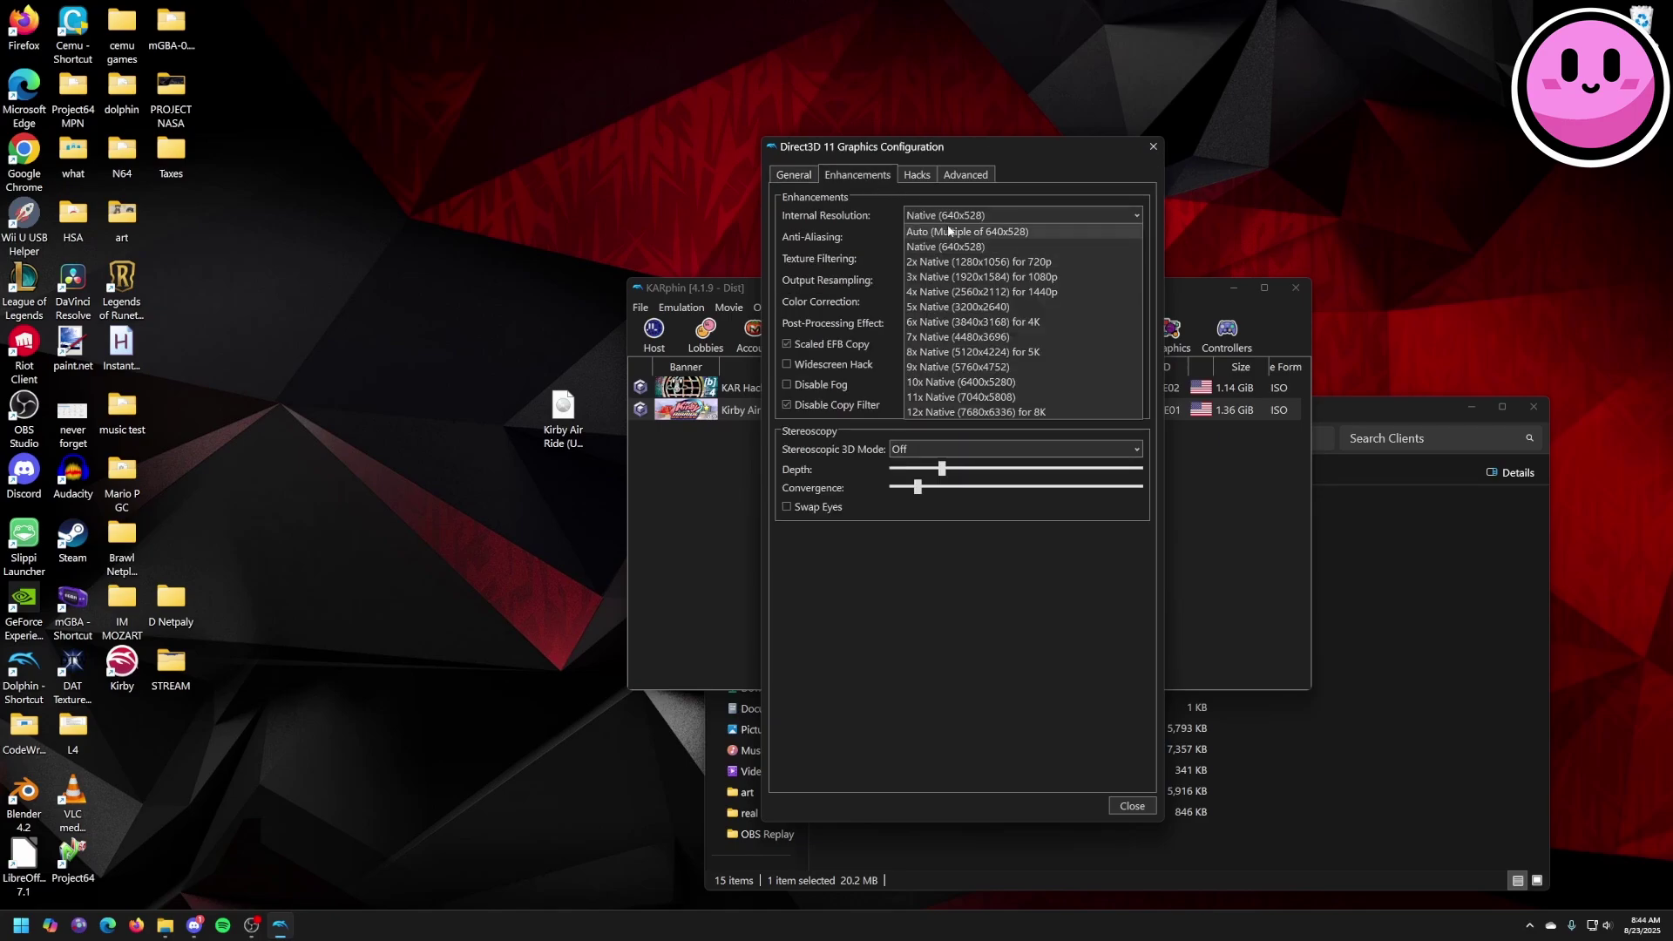
left_click(1030, 277)
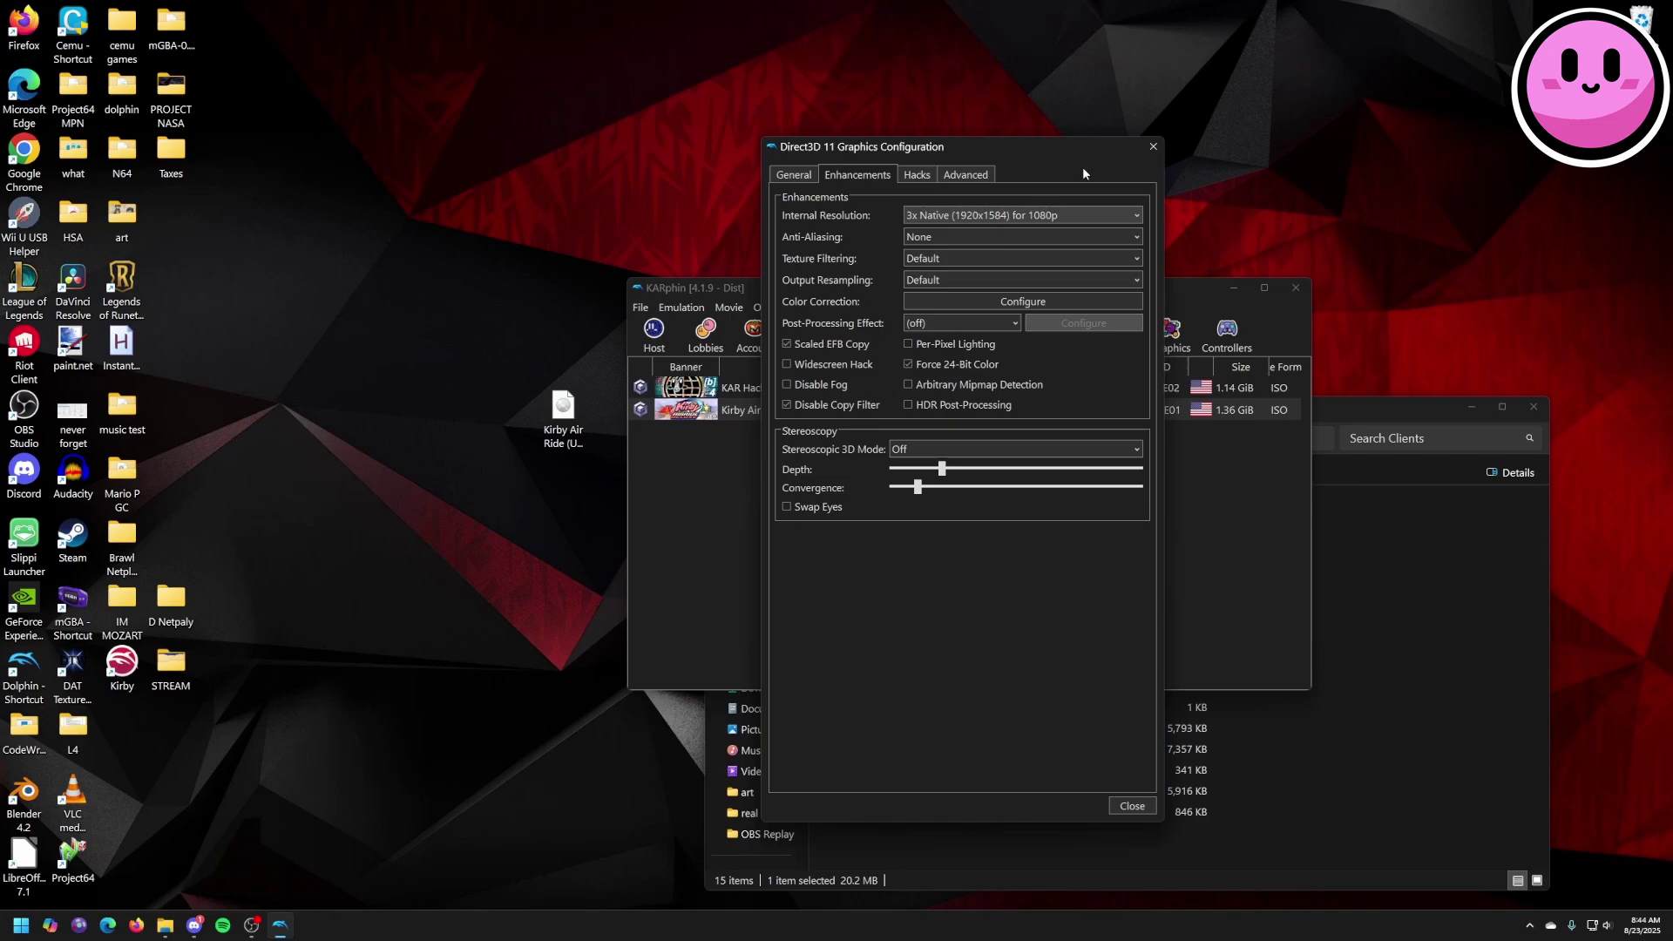
left_click(1153, 146)
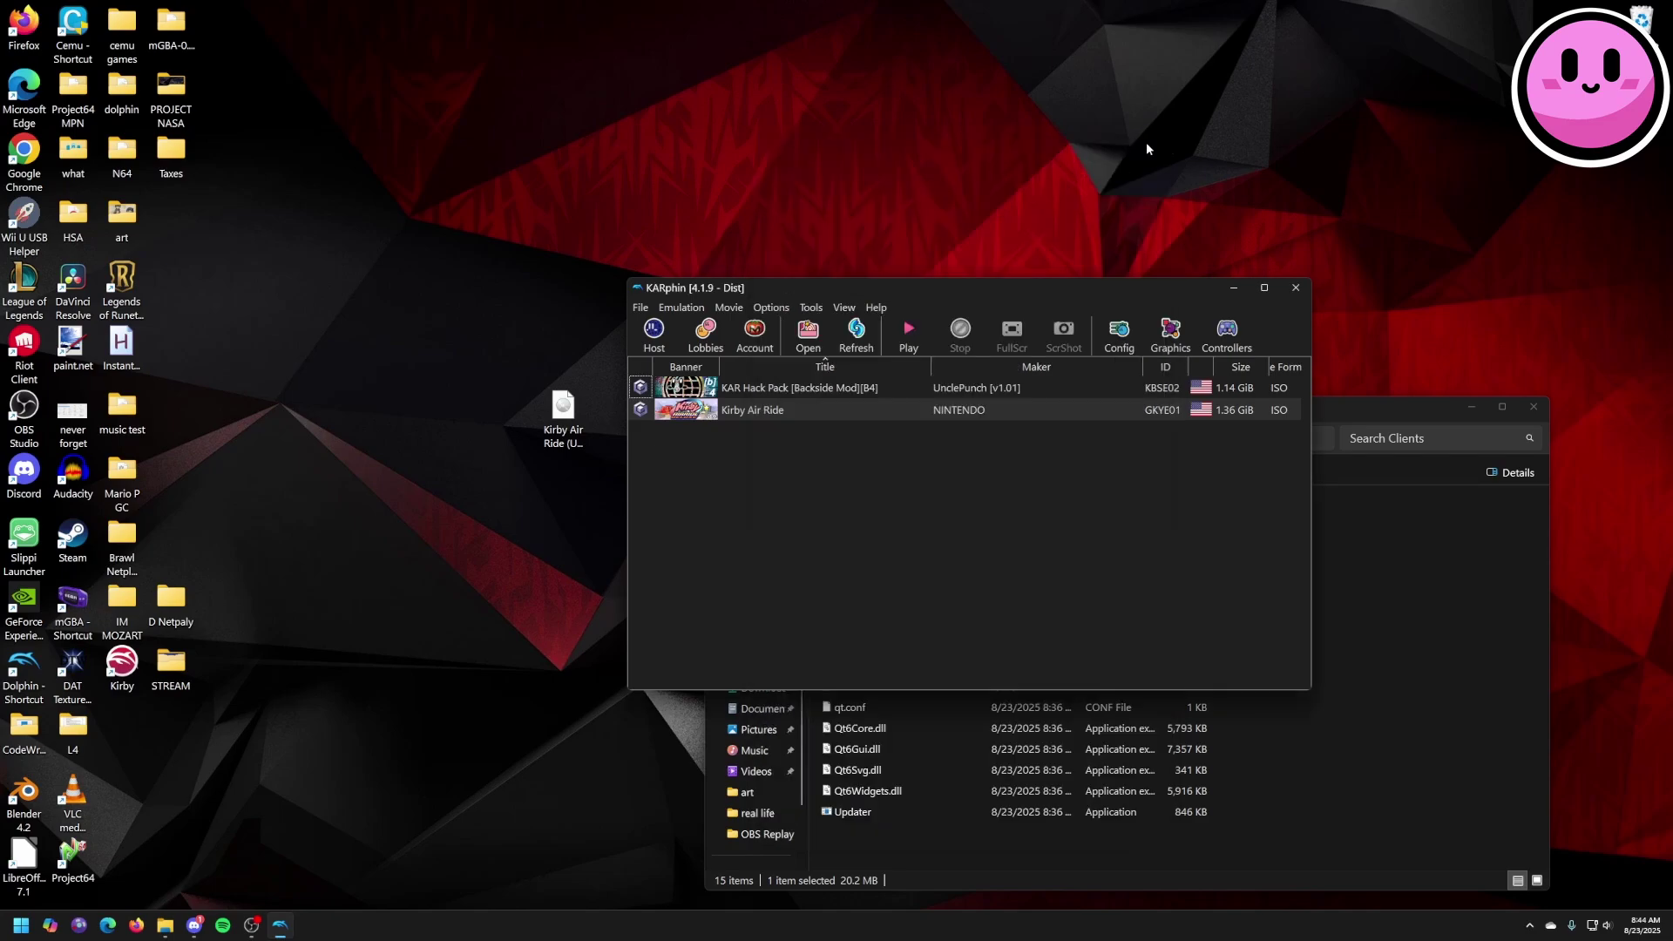
Map the Port 1 GameCube controller's buttons, D-pad, control stick and C stick to the matching inputs of the MAYFLASH GameCube Controller Adapter.
left_click(1230, 338)
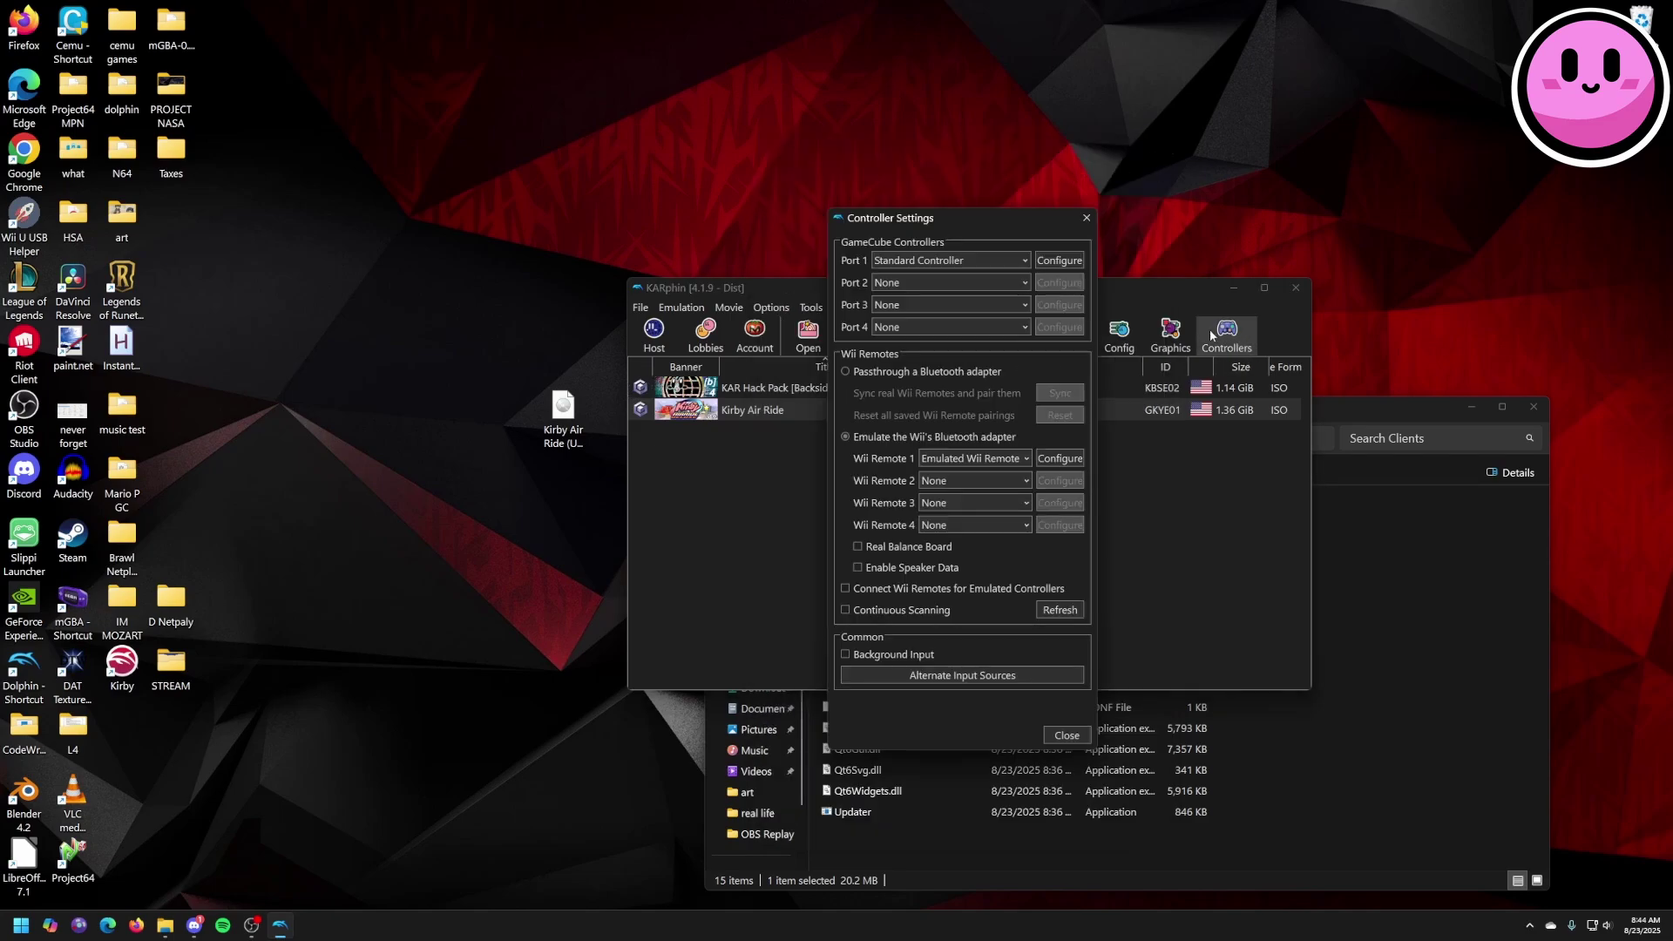
left_click(1059, 261)
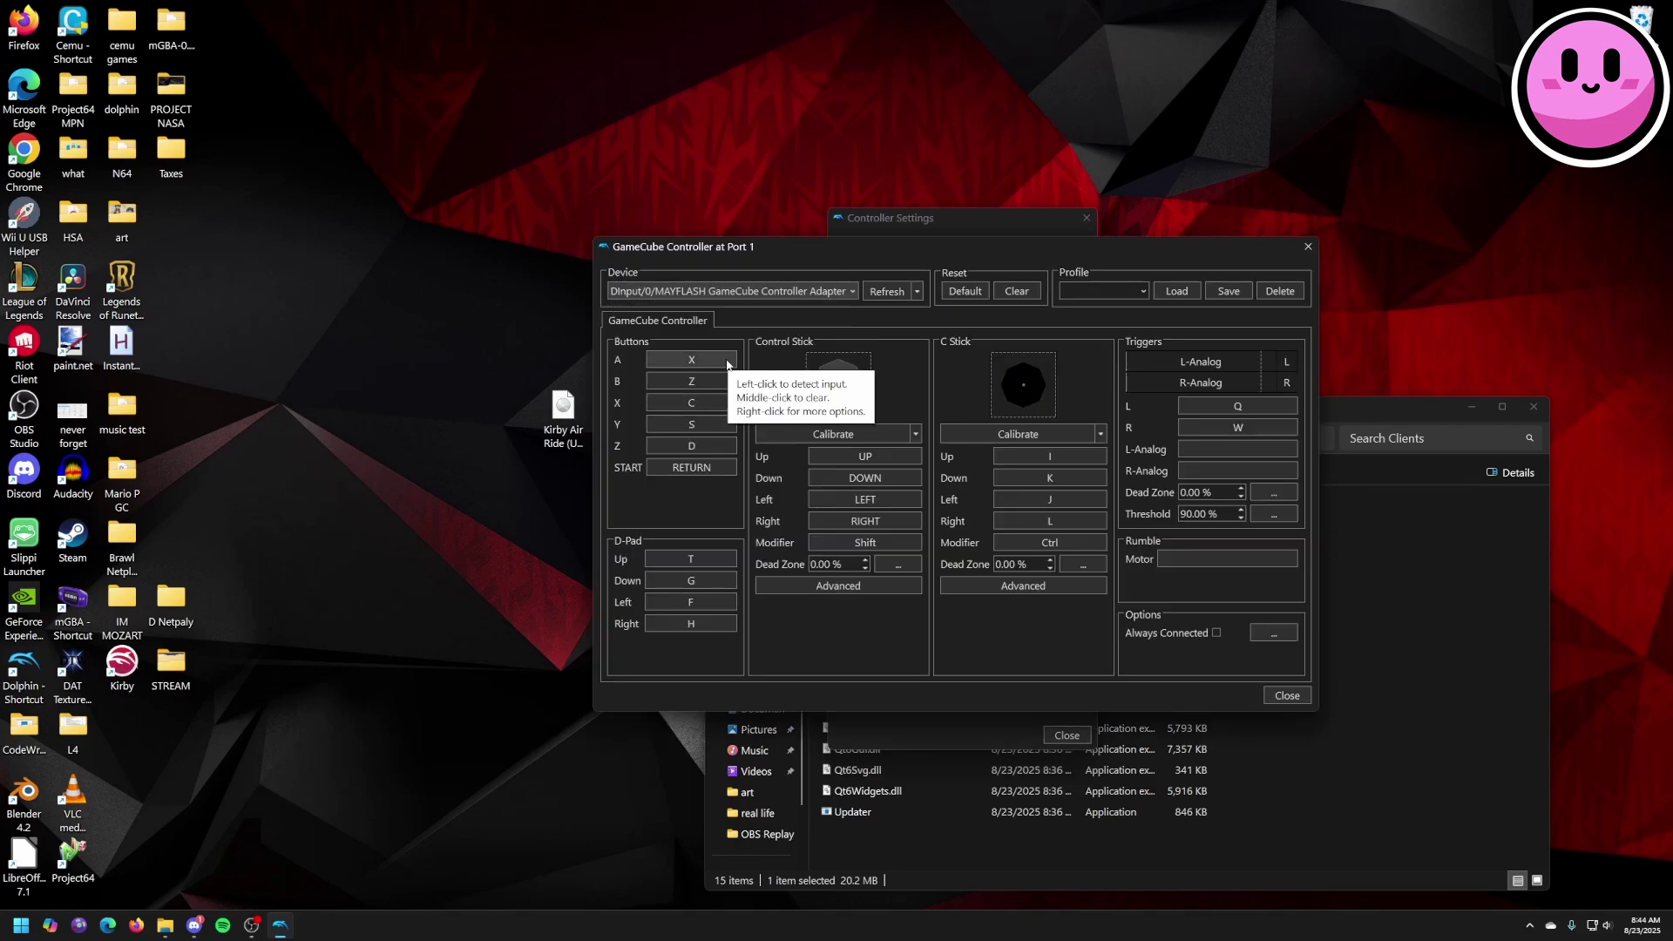
left_click(713, 426)
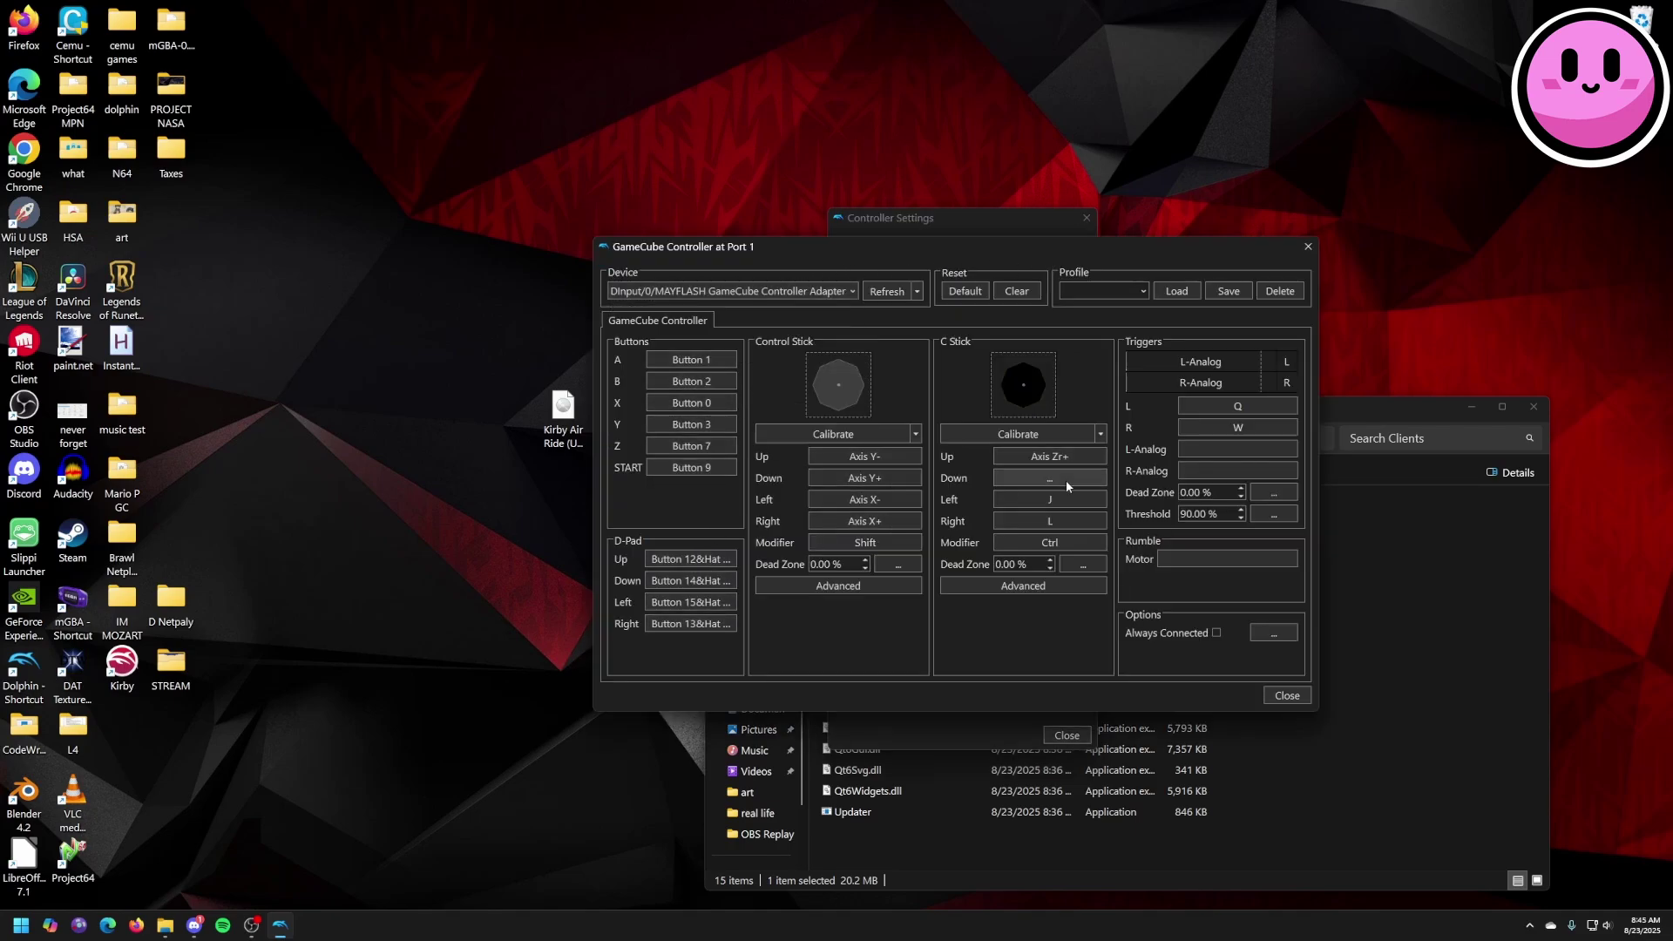
key("Escape")
key("Escape")
Replace the Warp Relay account's display name with the player's own nickname and accept the account settings.
left_click(753, 332)
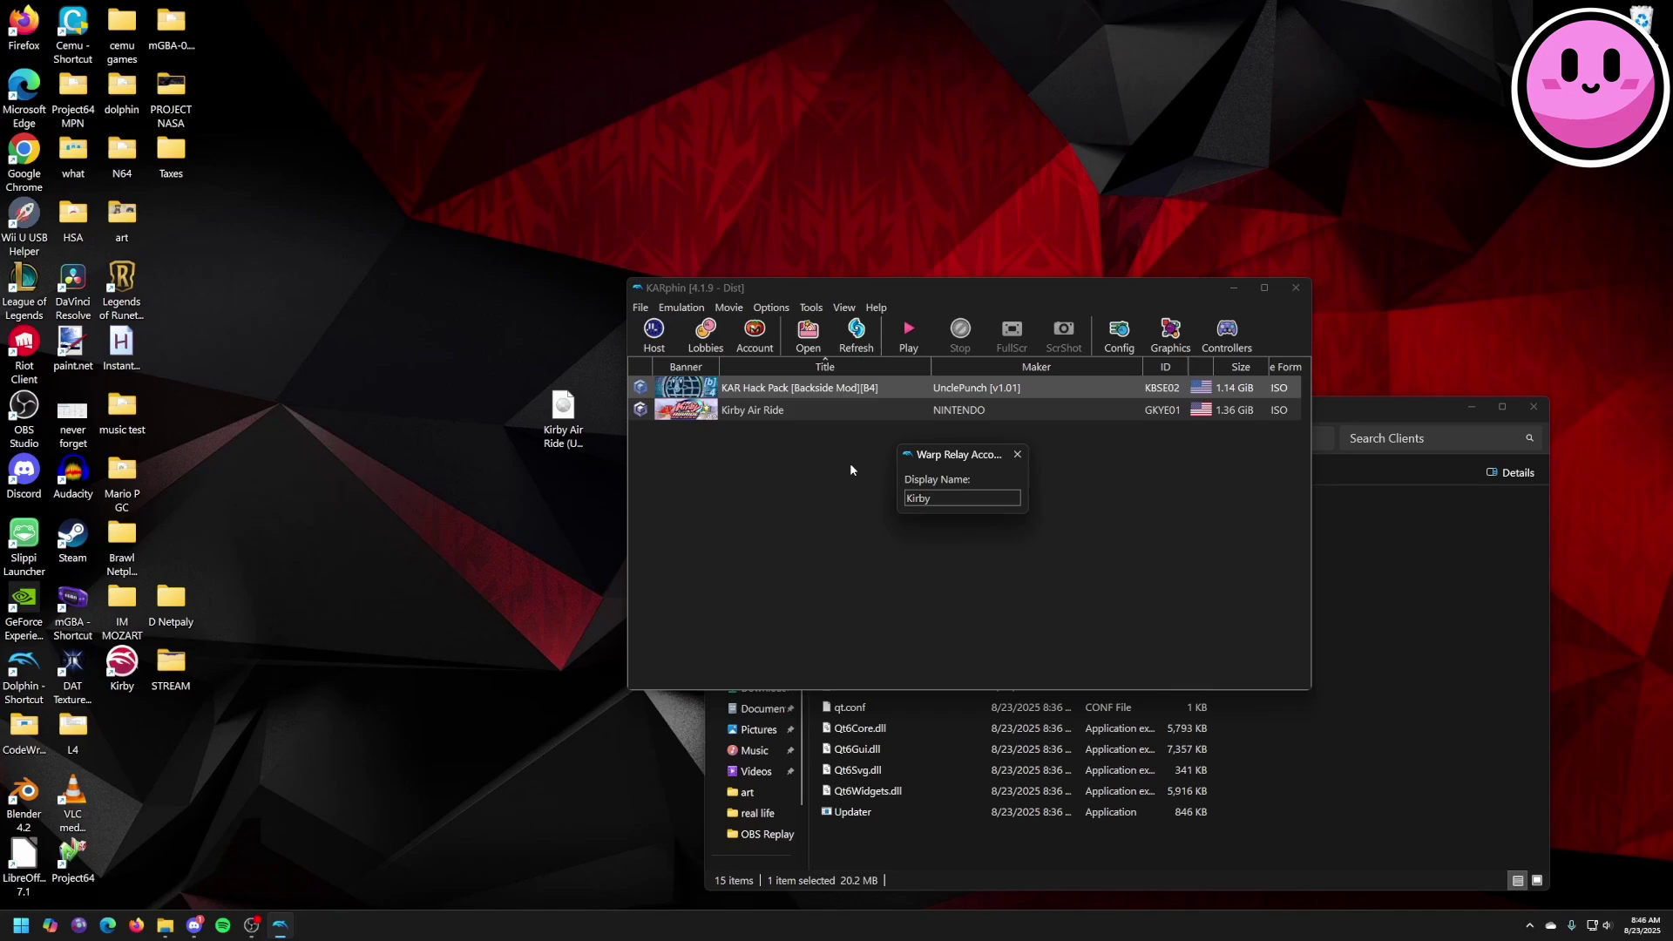
double_click(944, 494)
type("SupportPvPs")
left_click(1016, 455)
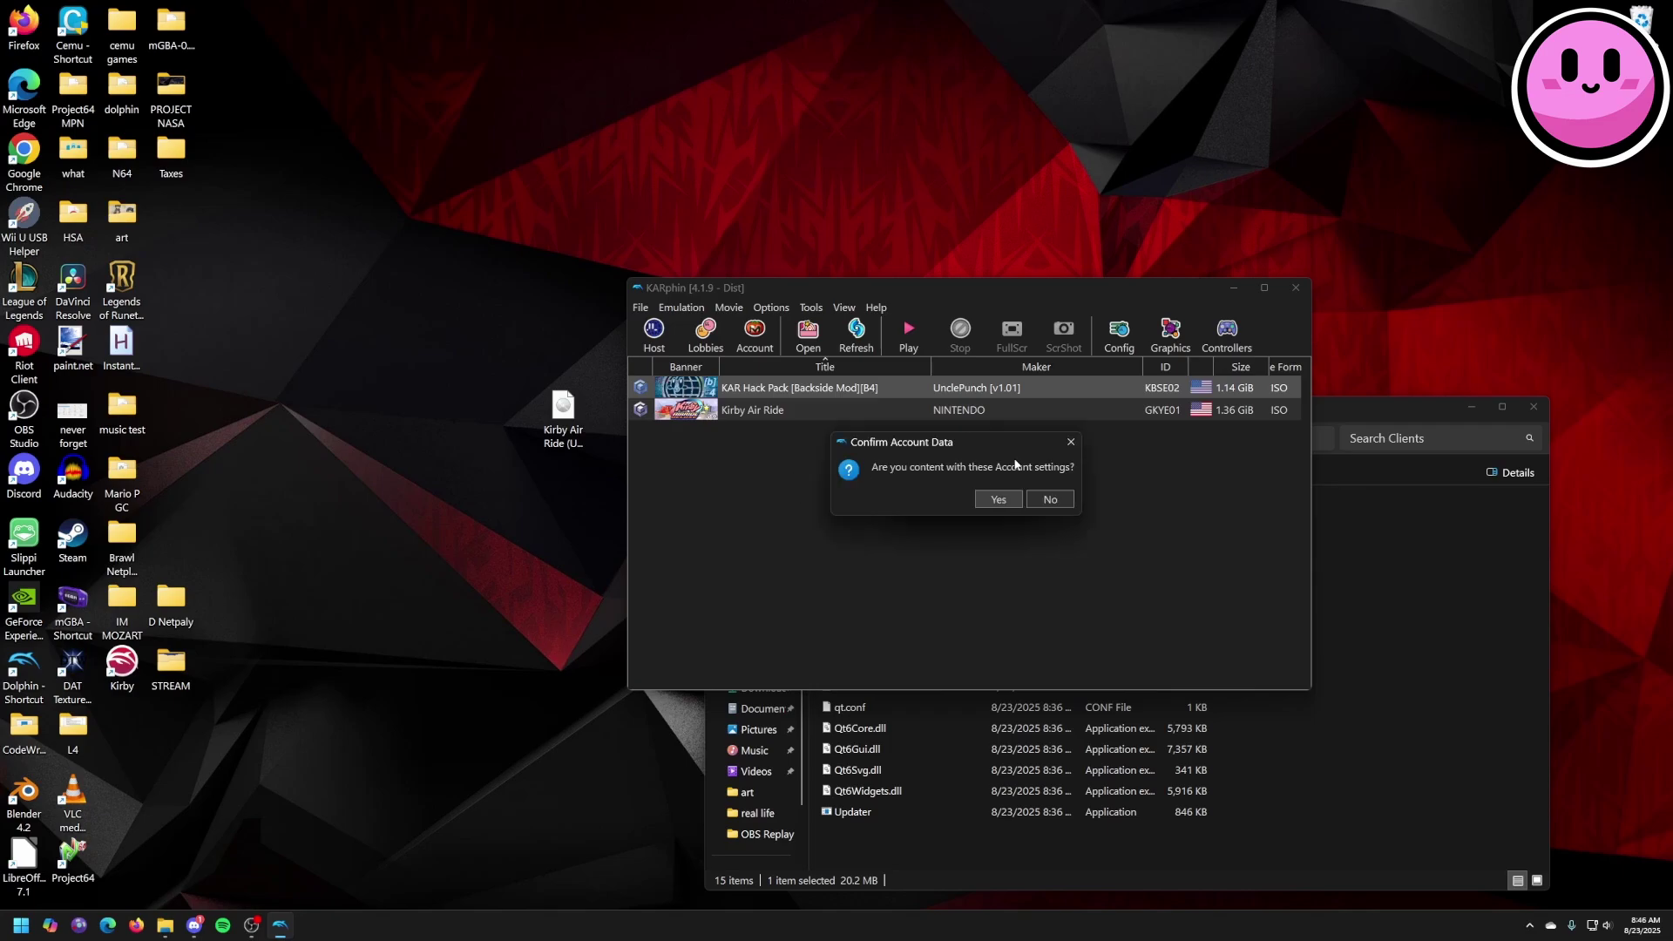
left_click(999, 502)
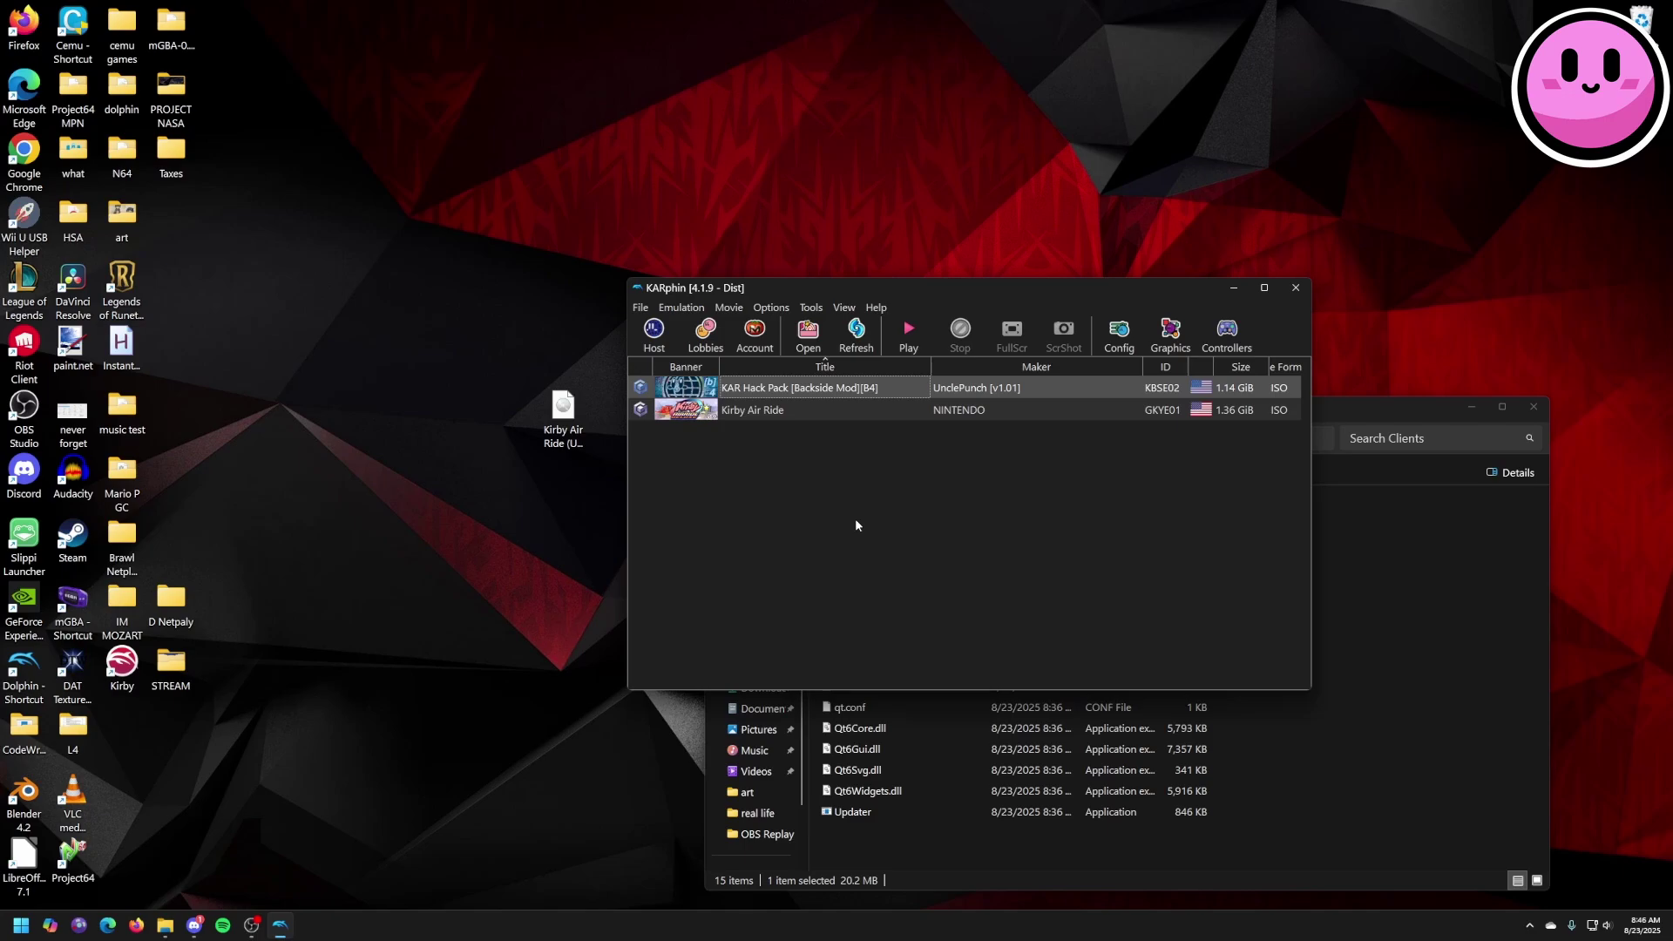
Open the NetPlay setup, keep the connection type on Online, and enter the player's nickname.
left_click(672, 340)
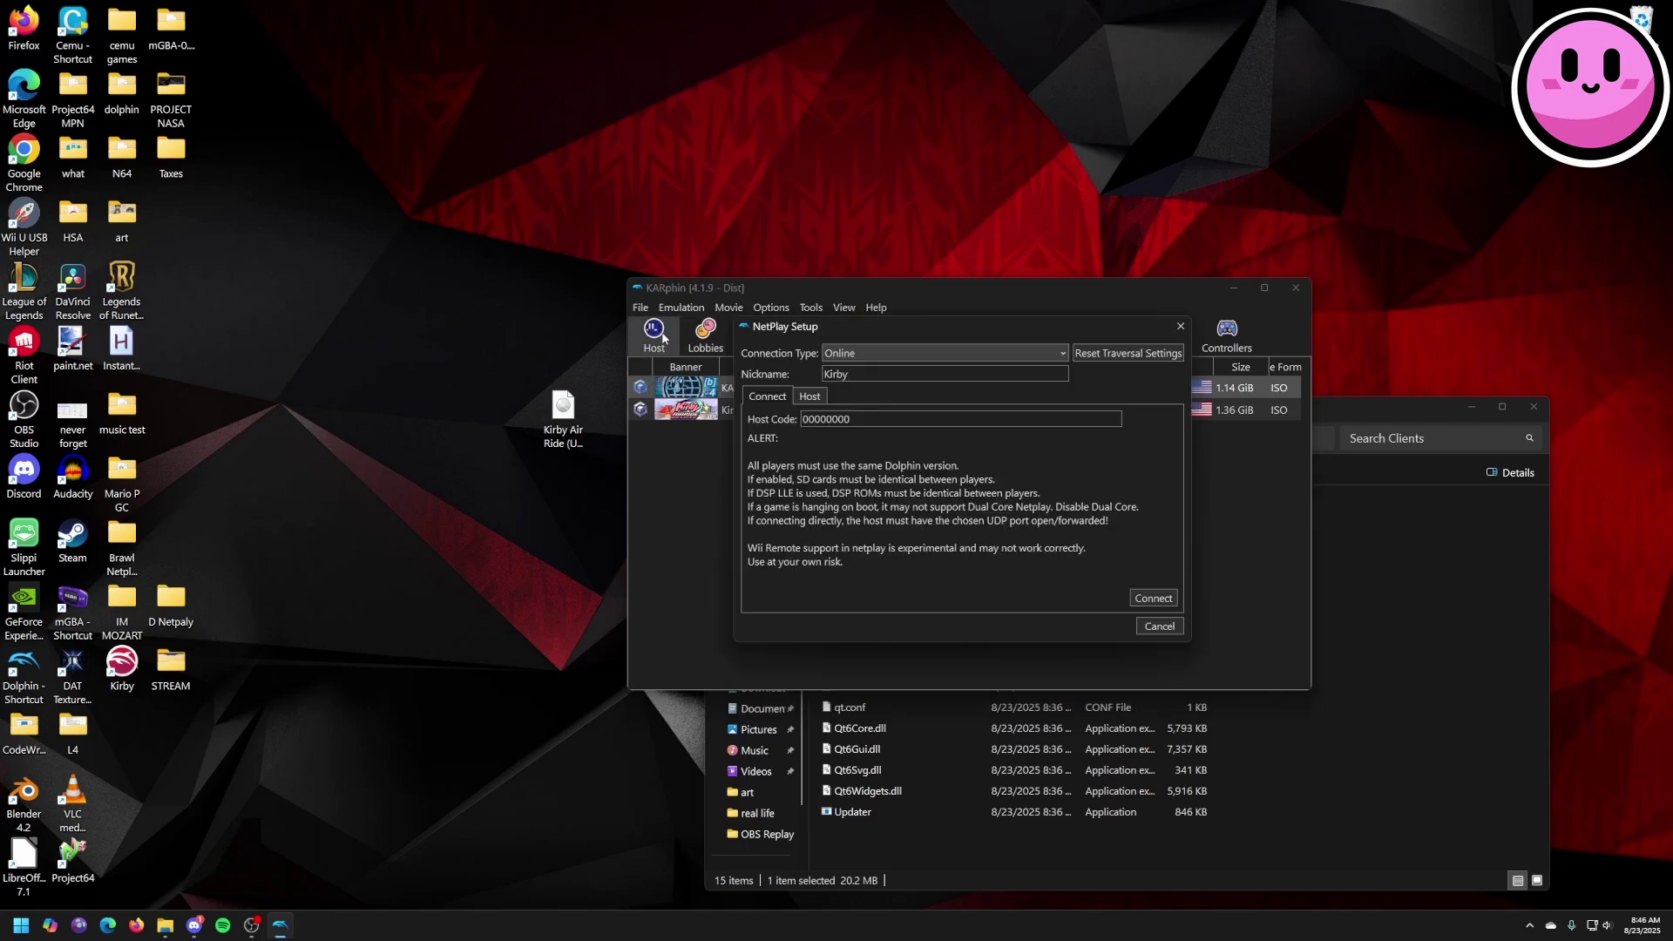
left_click(851, 353)
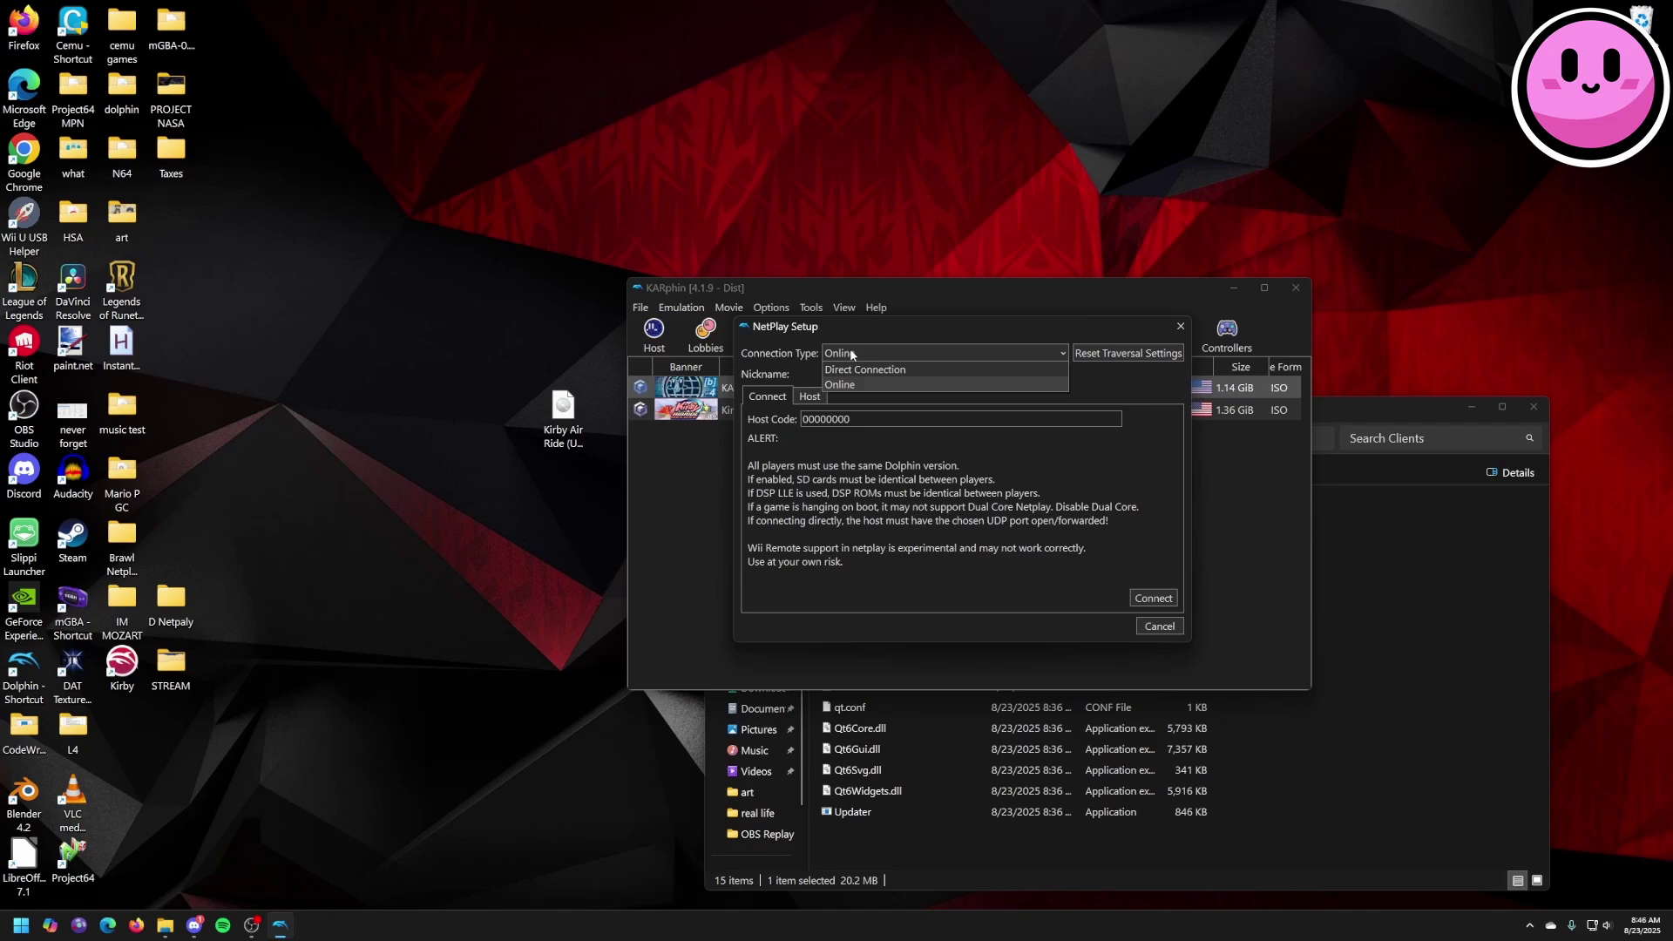
left_click(851, 353)
key("Tab")
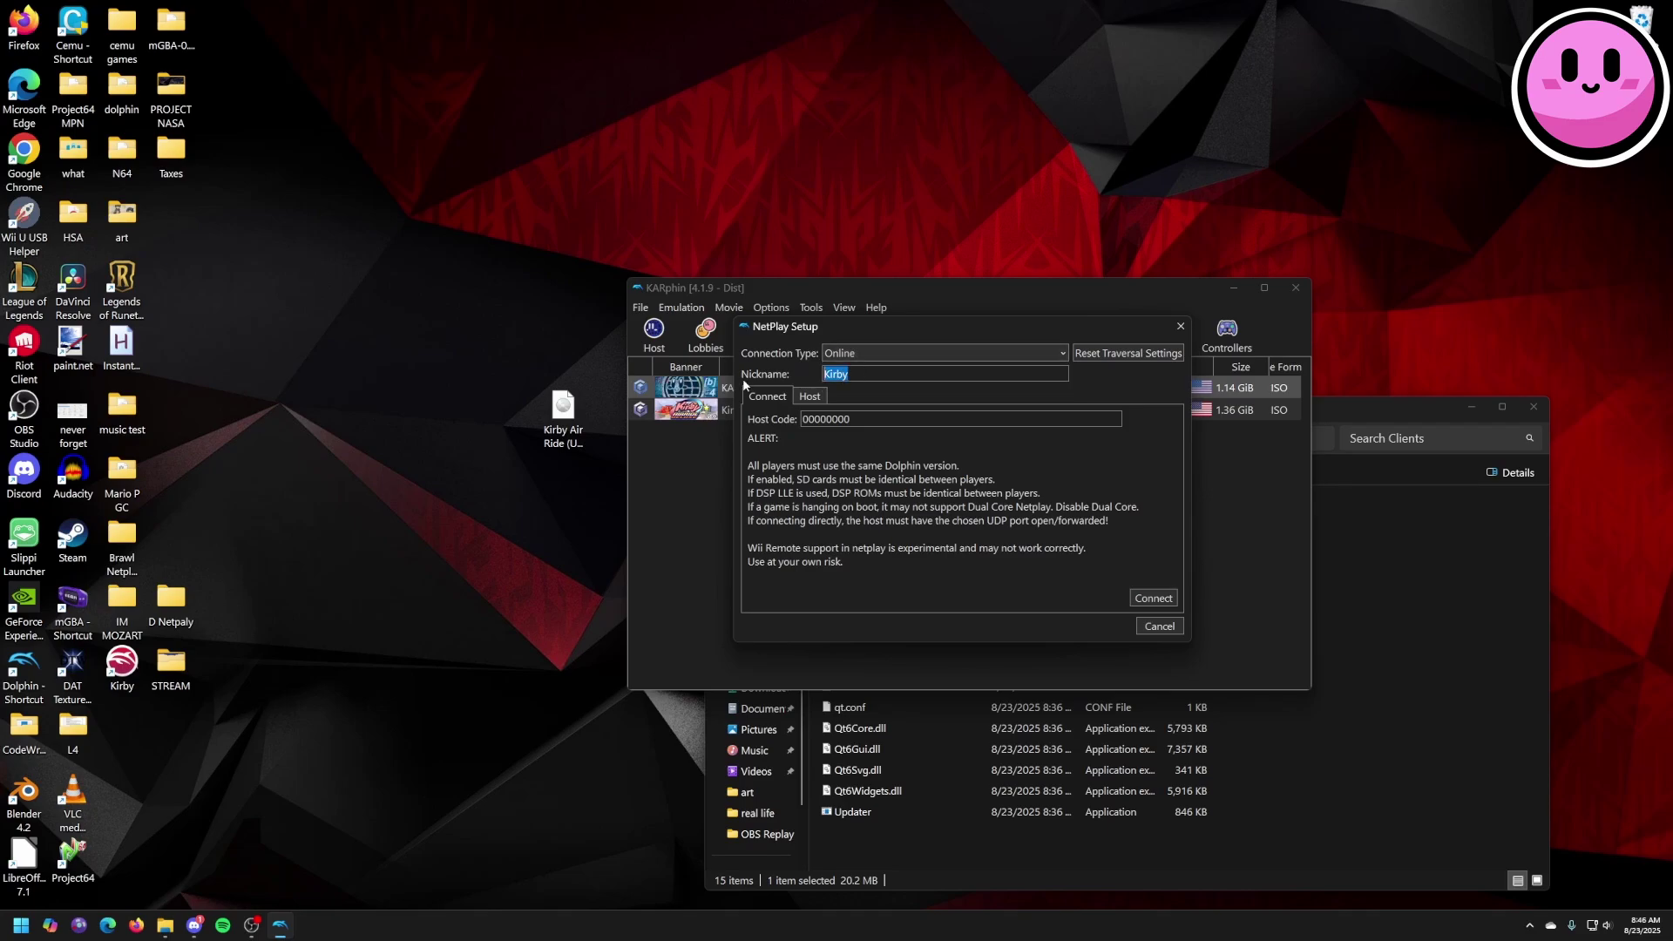
type("SupportPvPs")
Host a NetPlay lobby with Kirby Air Ride (GKYE01) and allow KARphin through Windows Firewall.
left_click(812, 398)
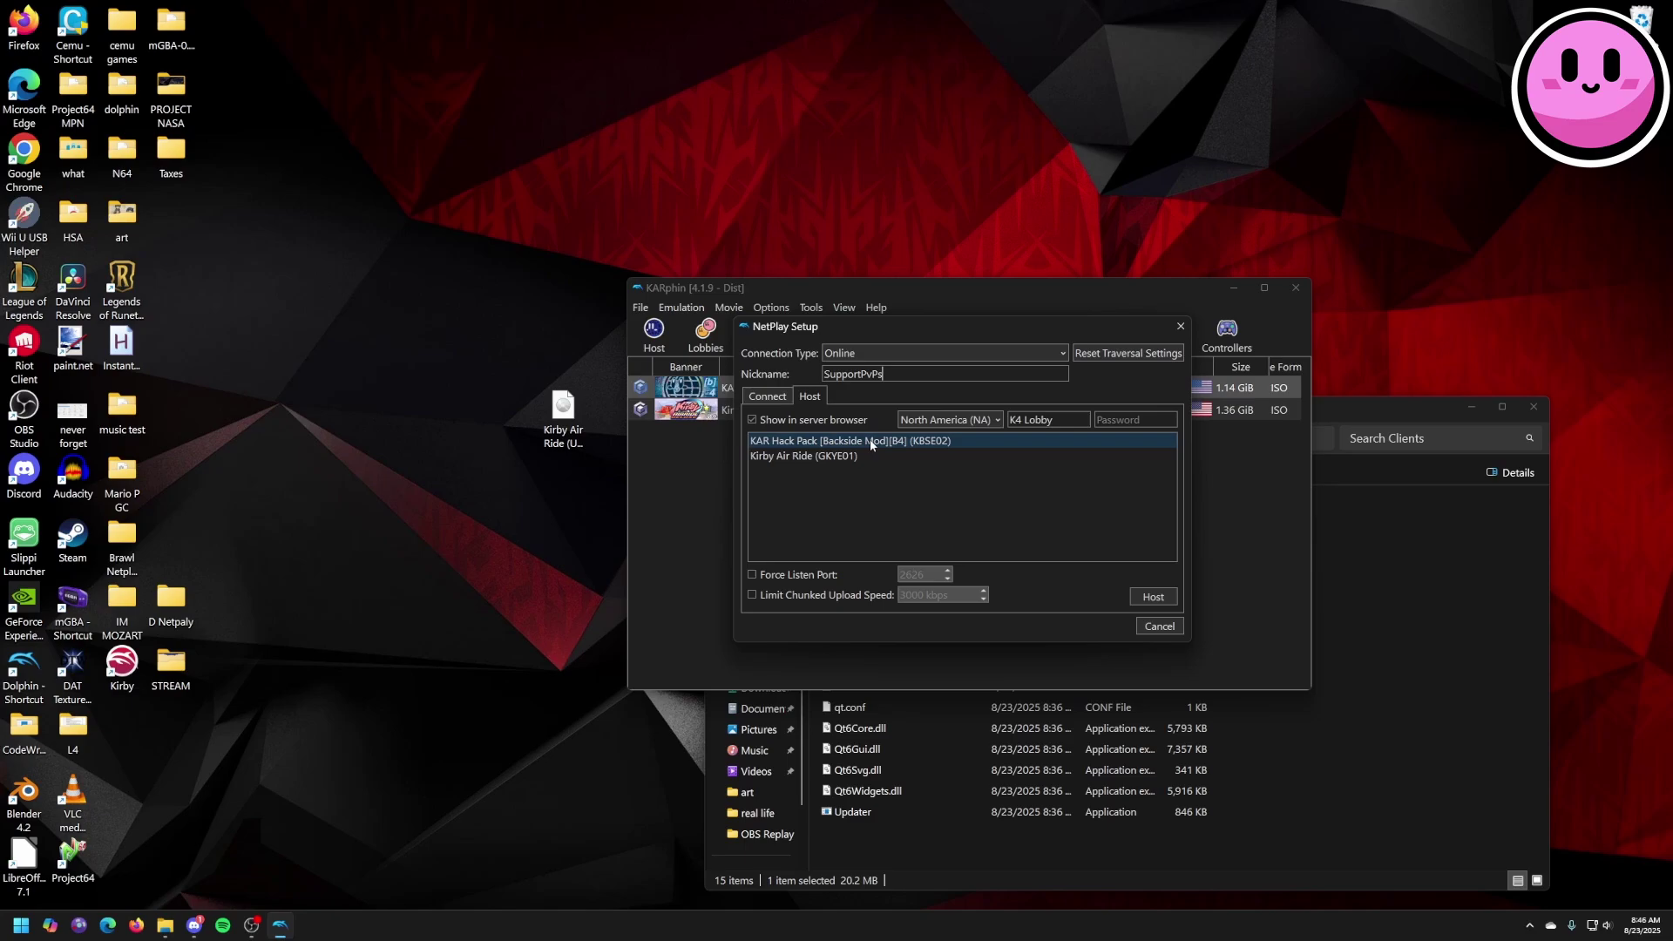
left_click(767, 397)
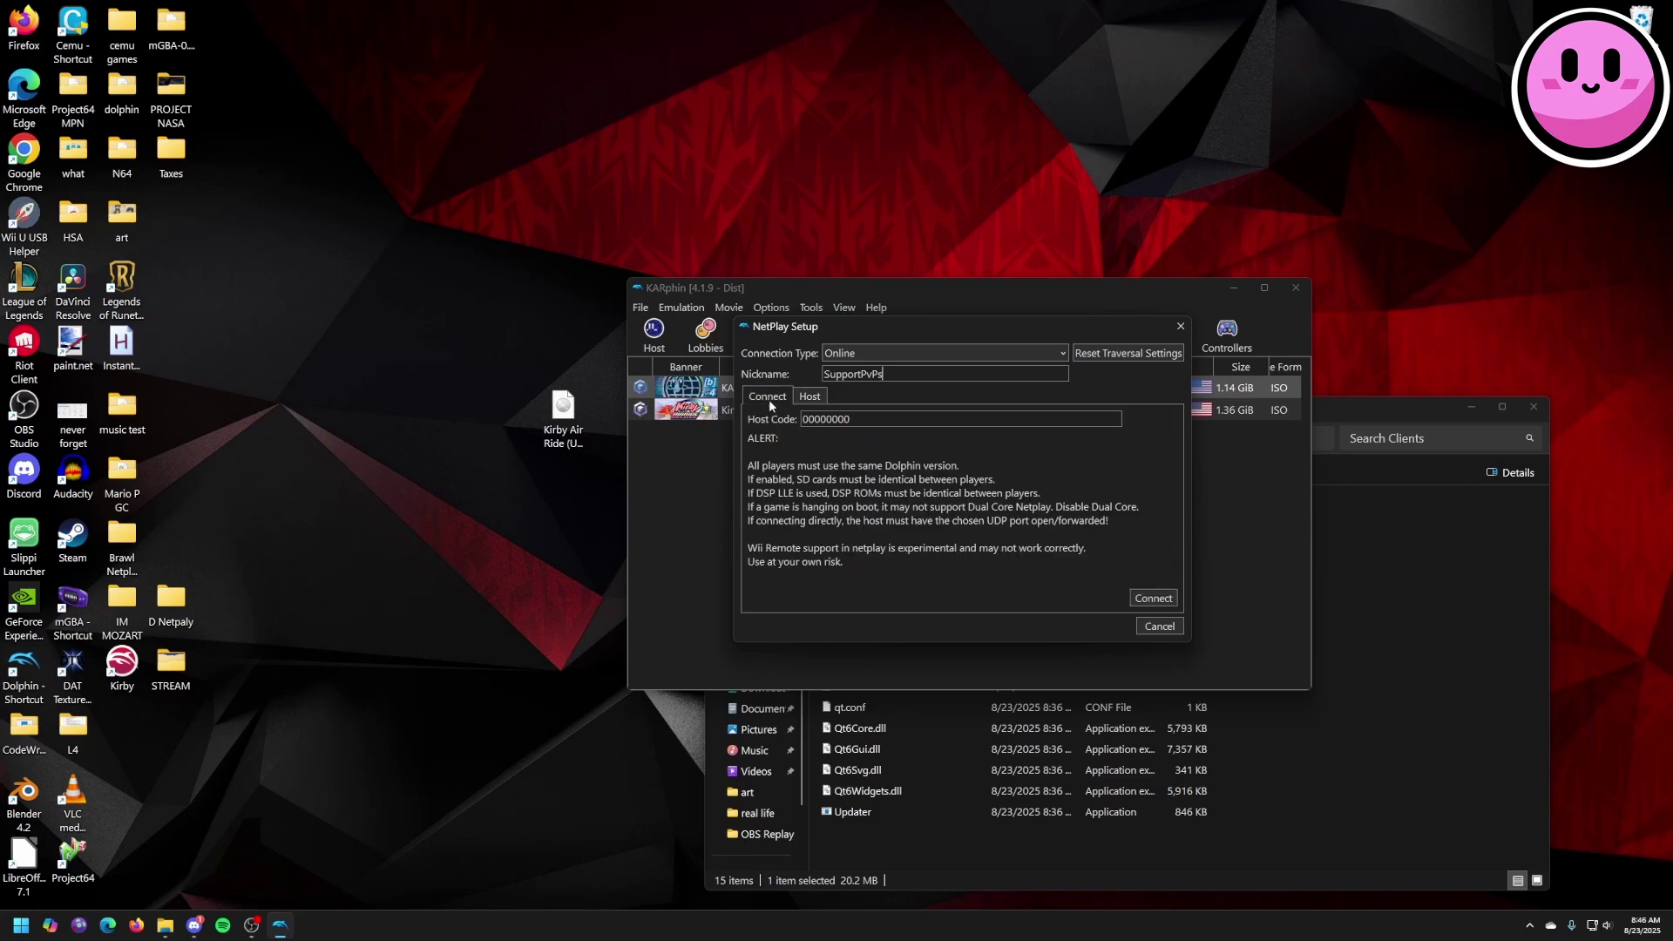
left_click(816, 398)
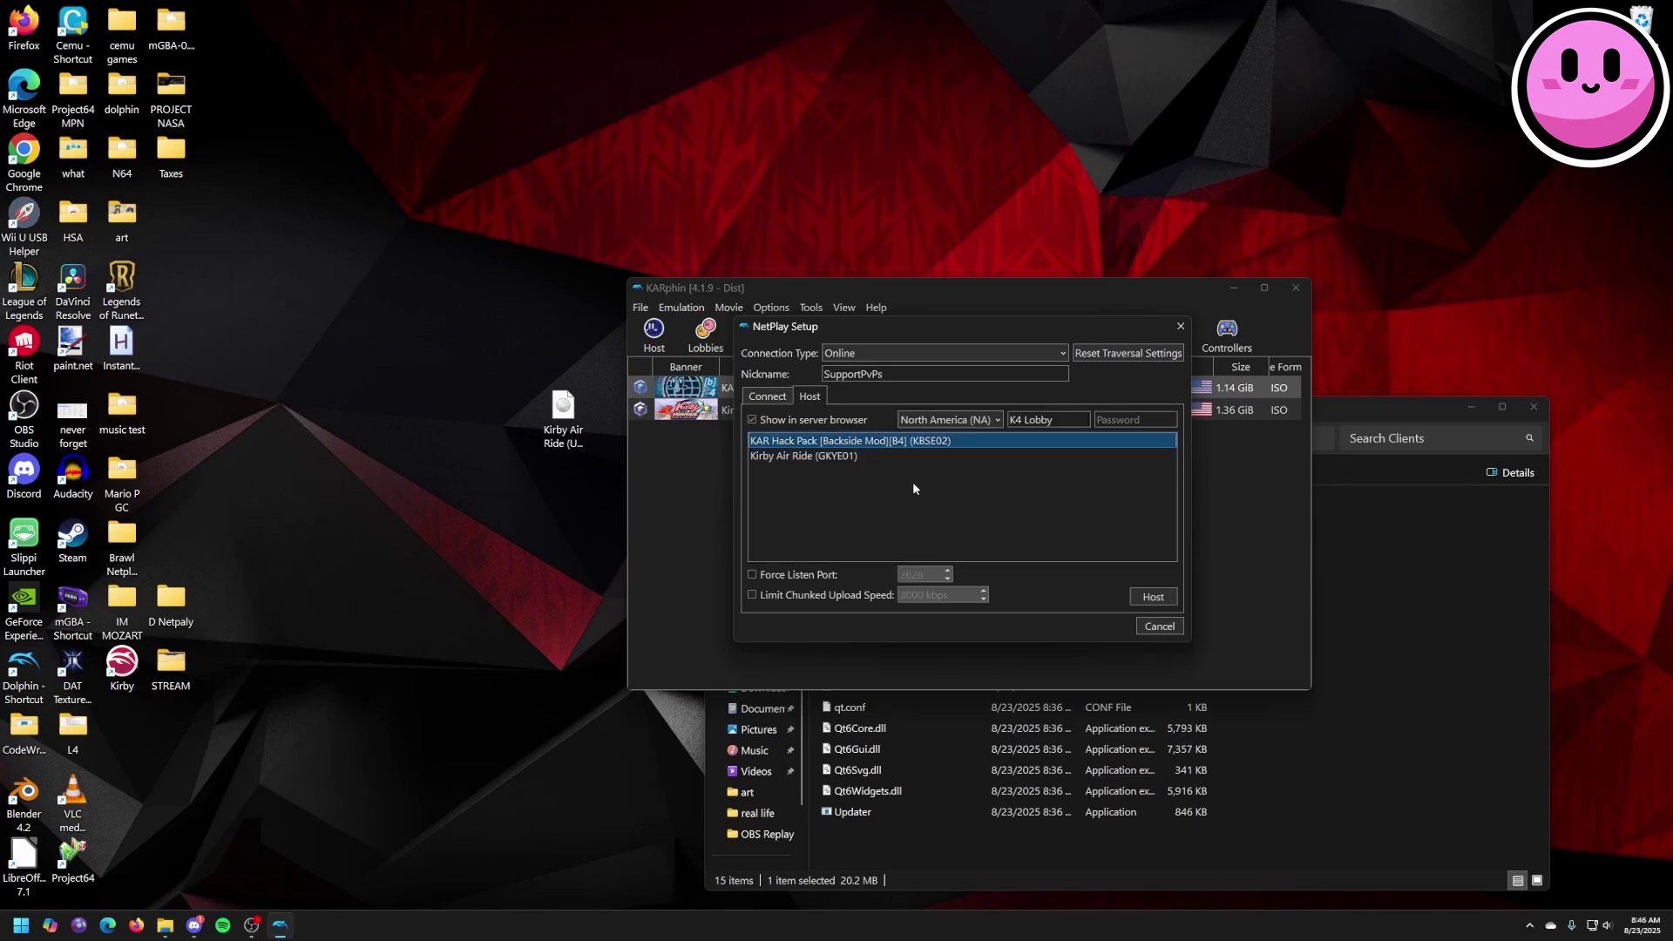
left_click(875, 457)
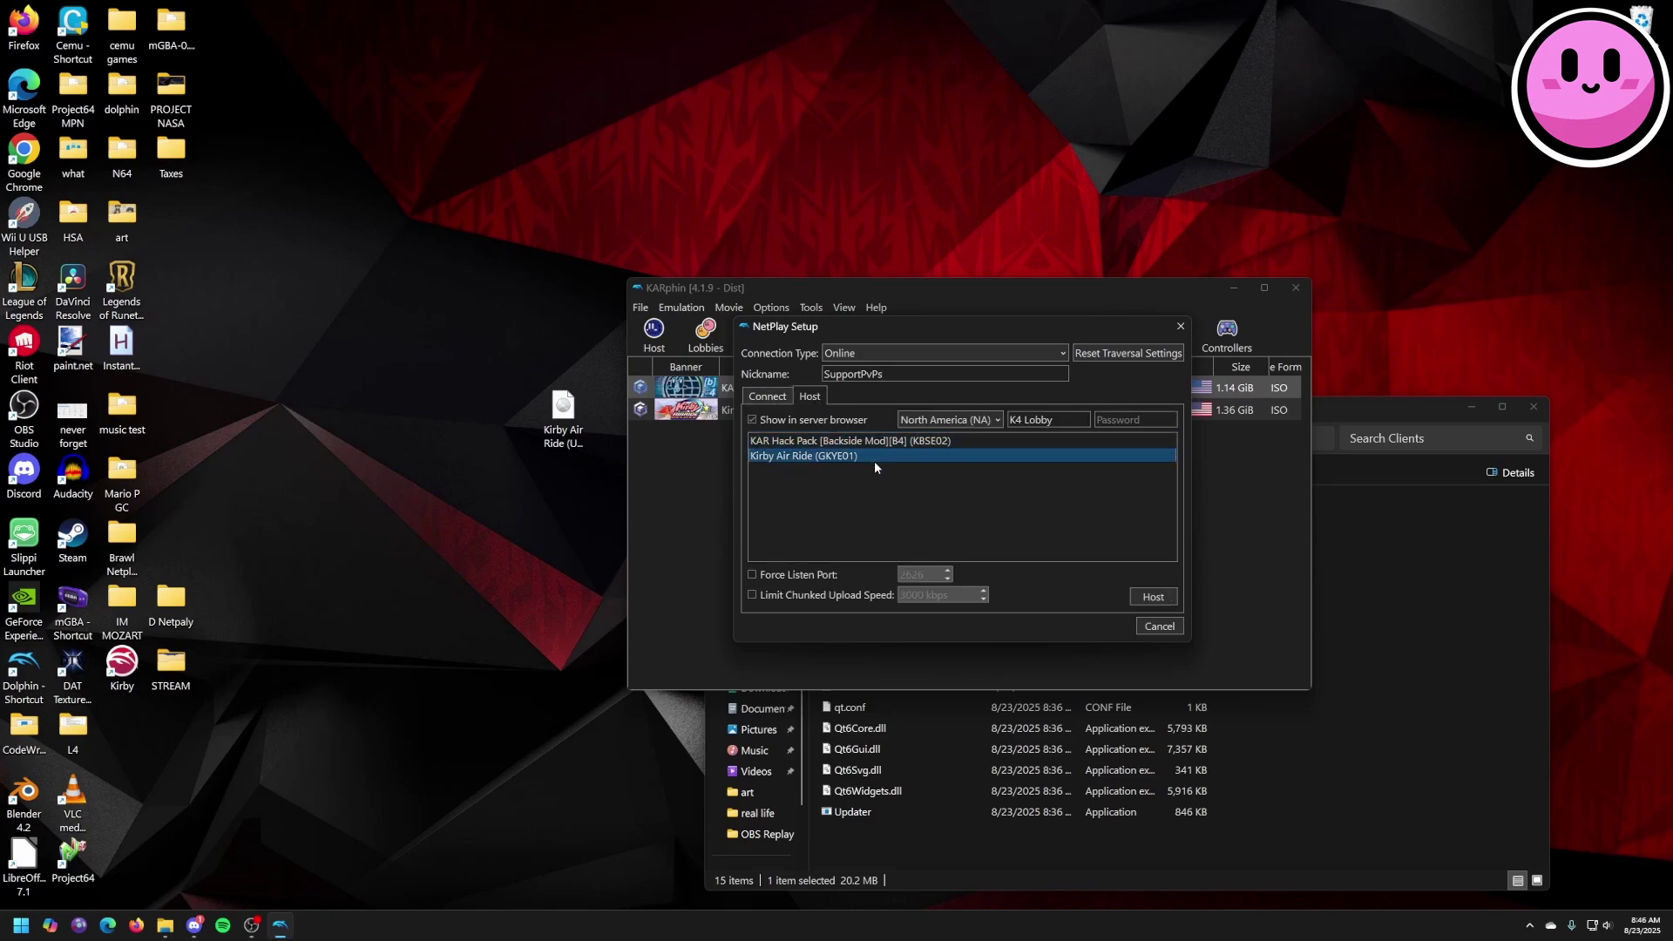
left_click(1137, 593)
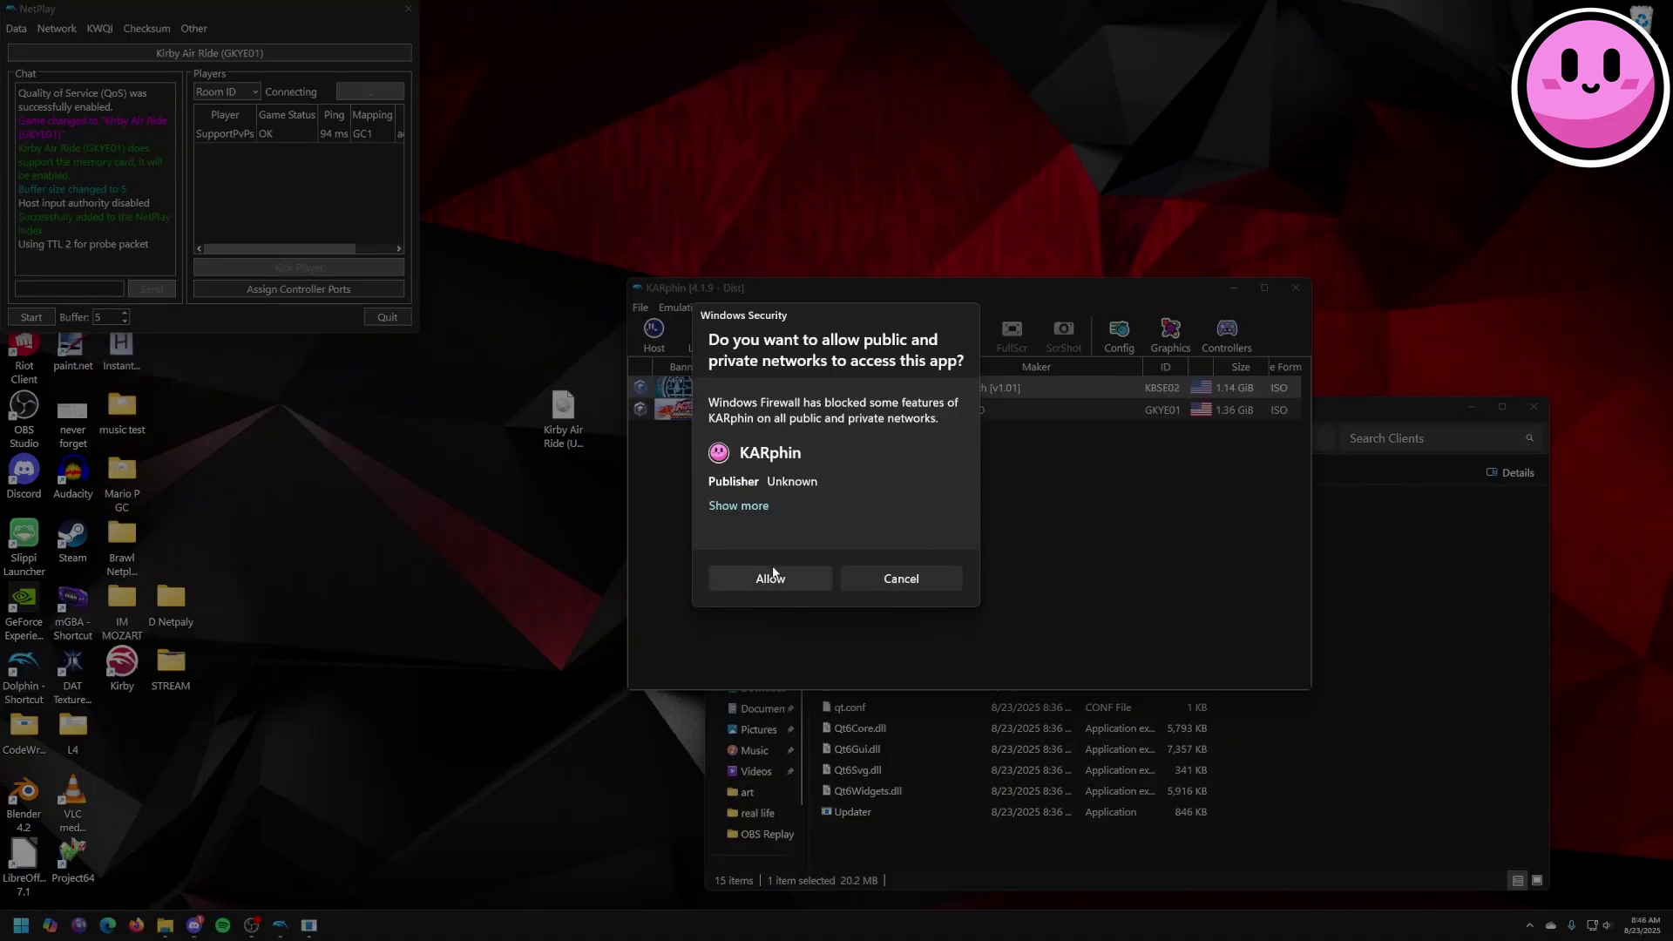
left_click(773, 575)
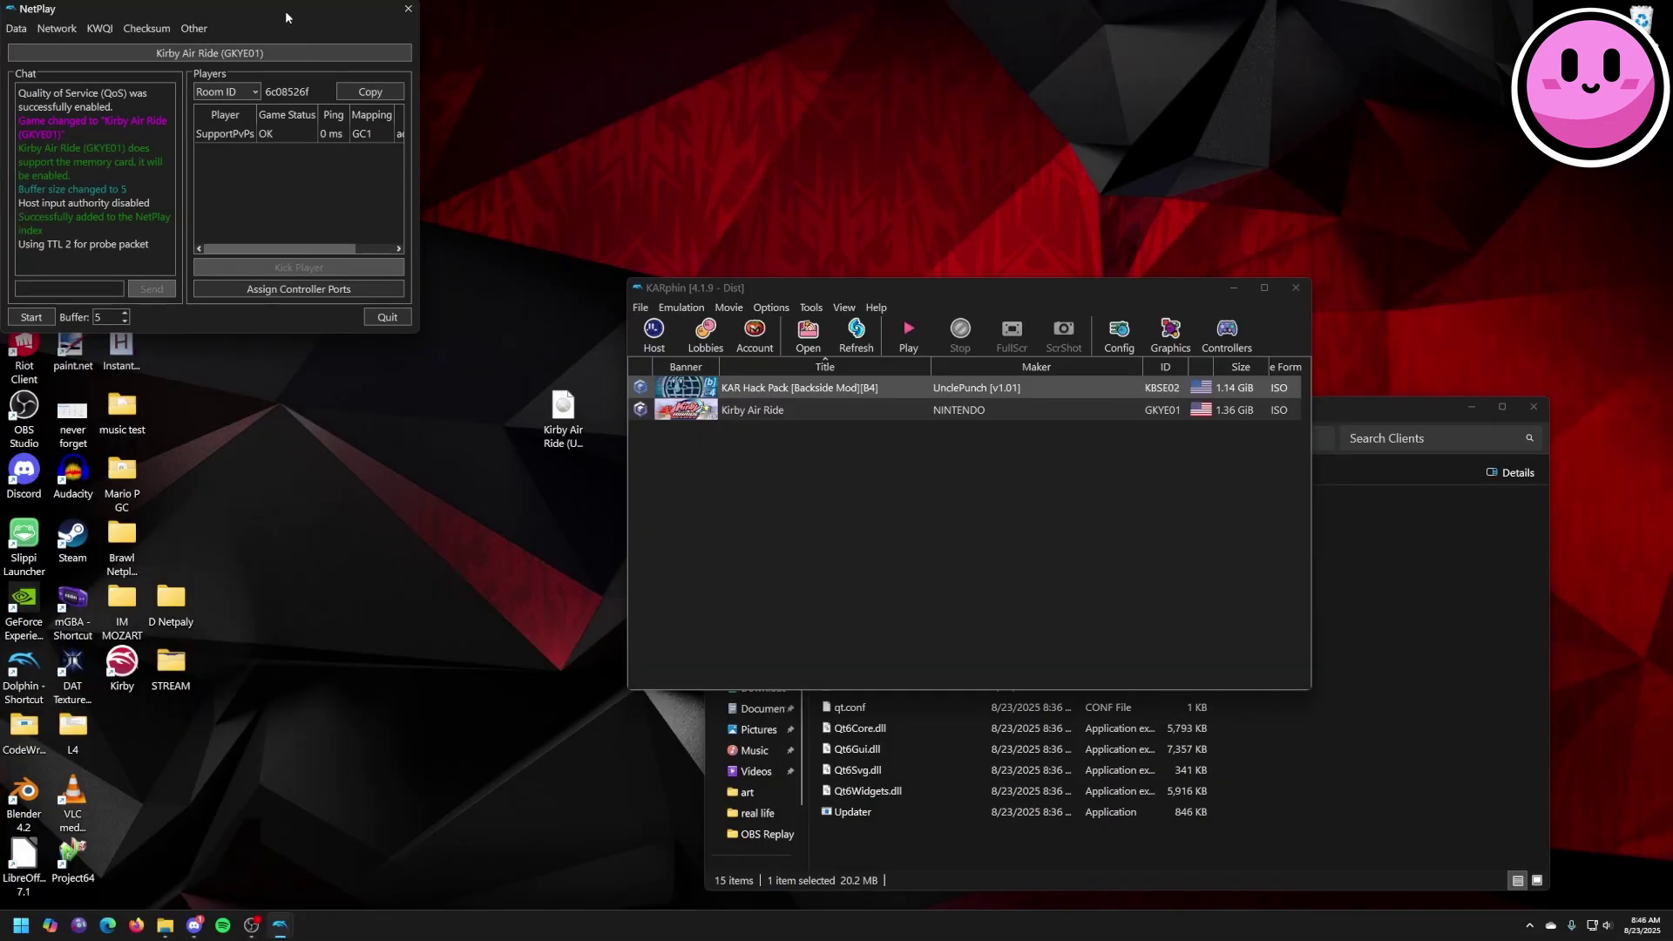
Download the latest KWQI memory card for Kirby Air Ride in the hosted NetPlay session.
left_click_drag(285, 10, 996, 192)
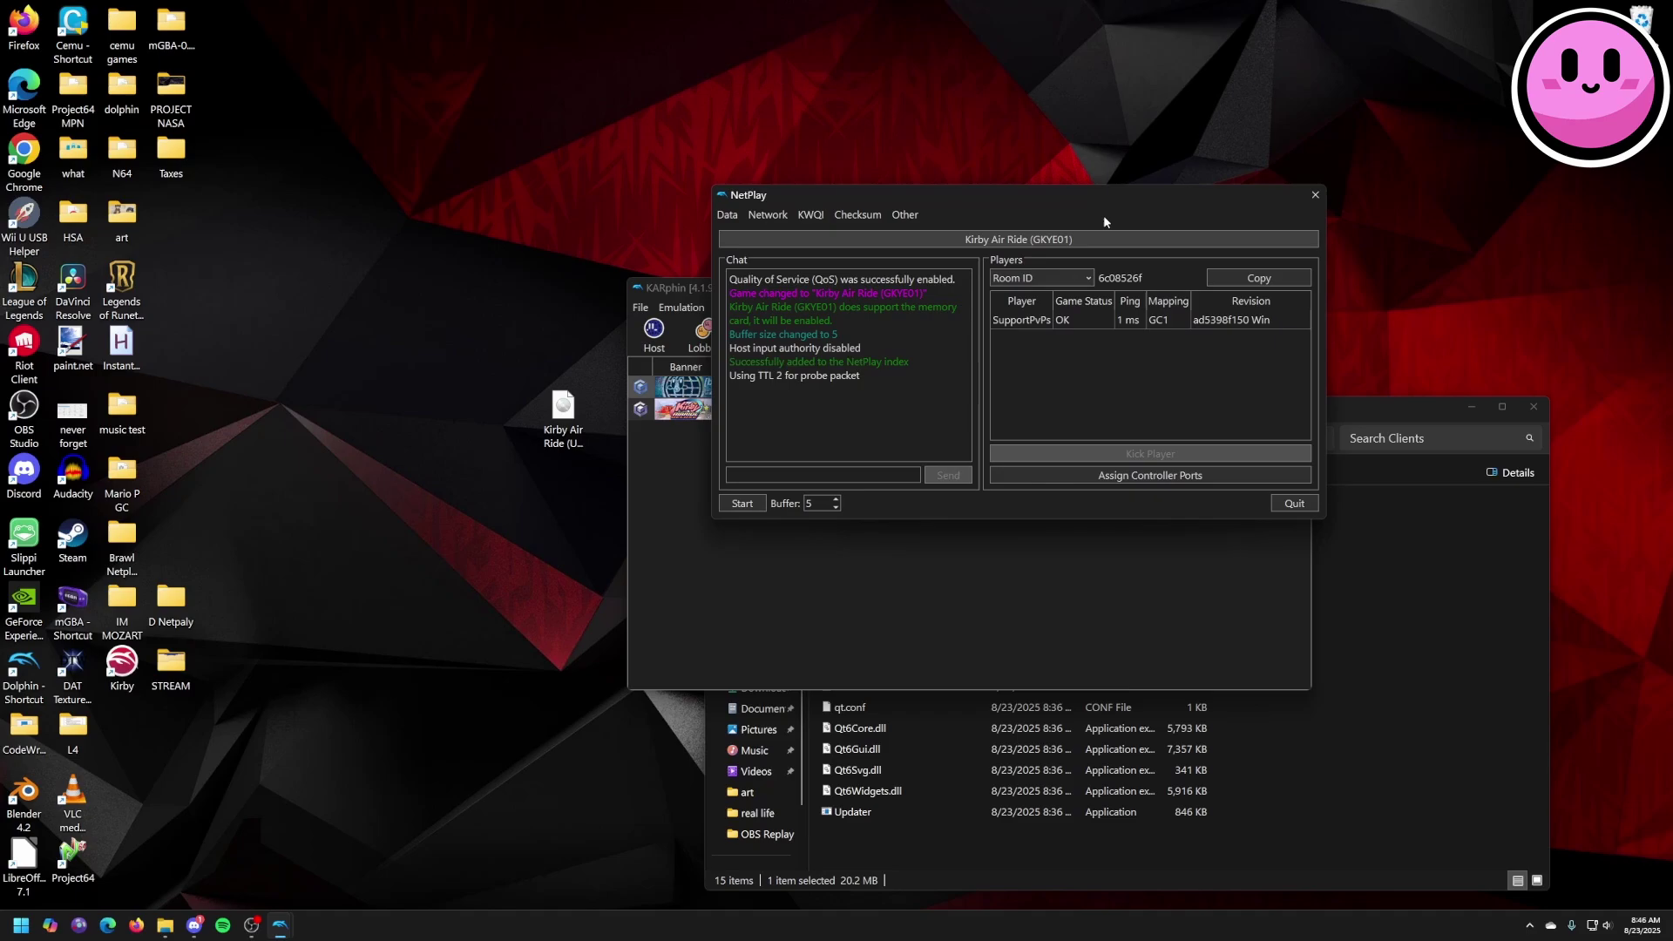
left_click_drag(1070, 200, 1078, 137)
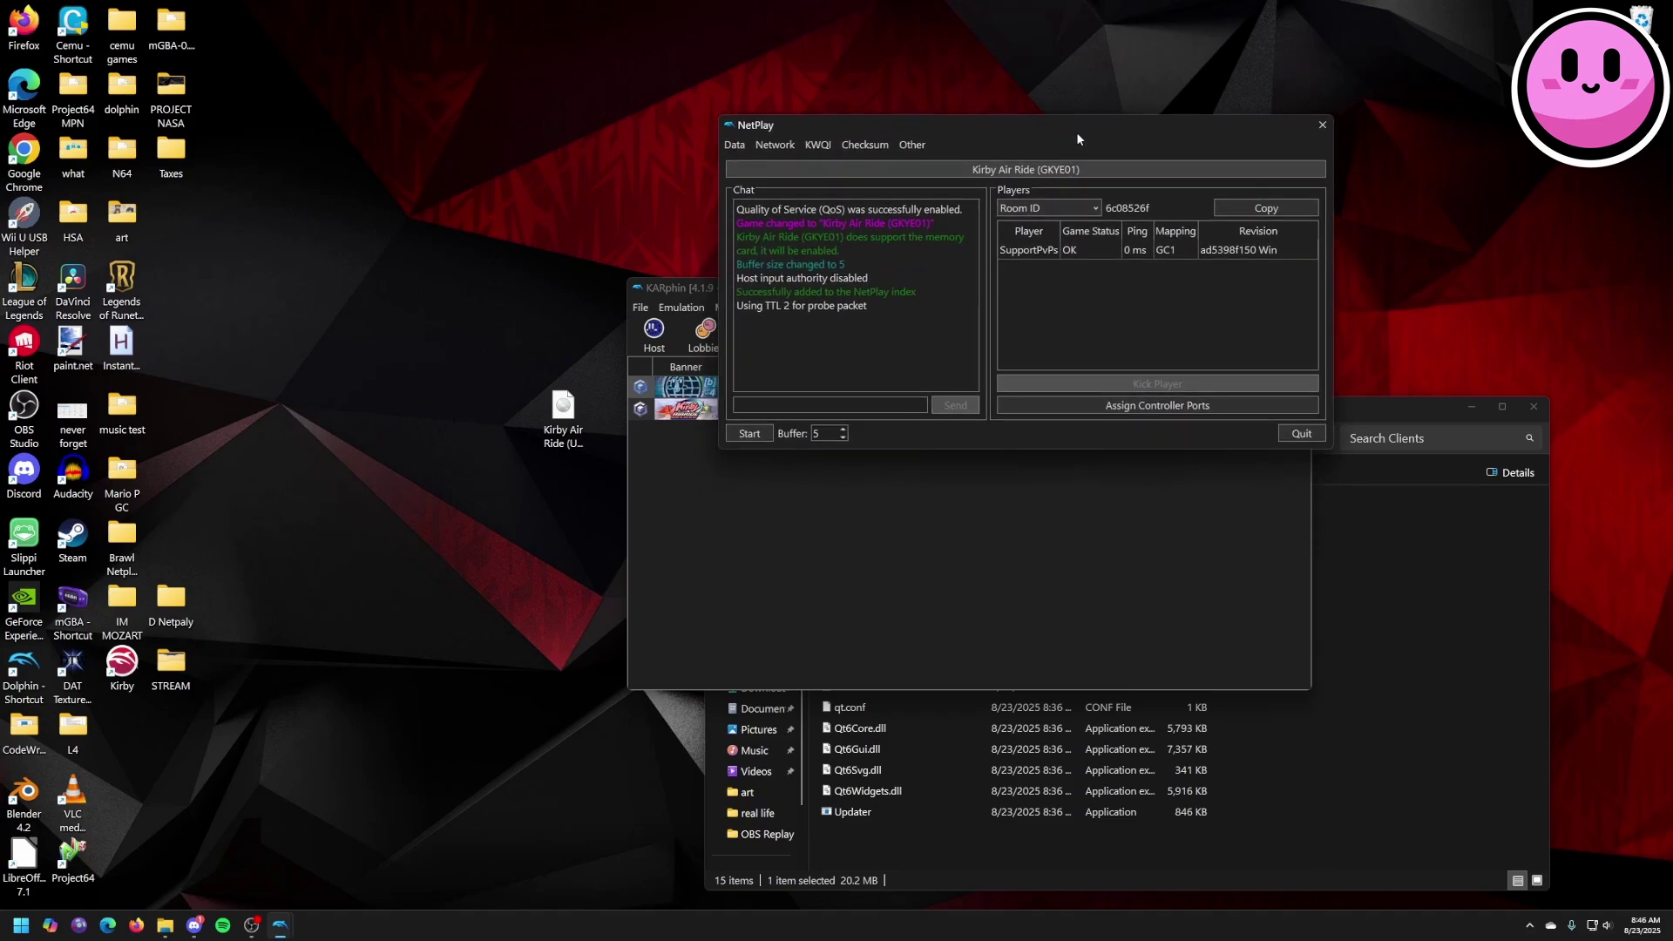
left_click(820, 146)
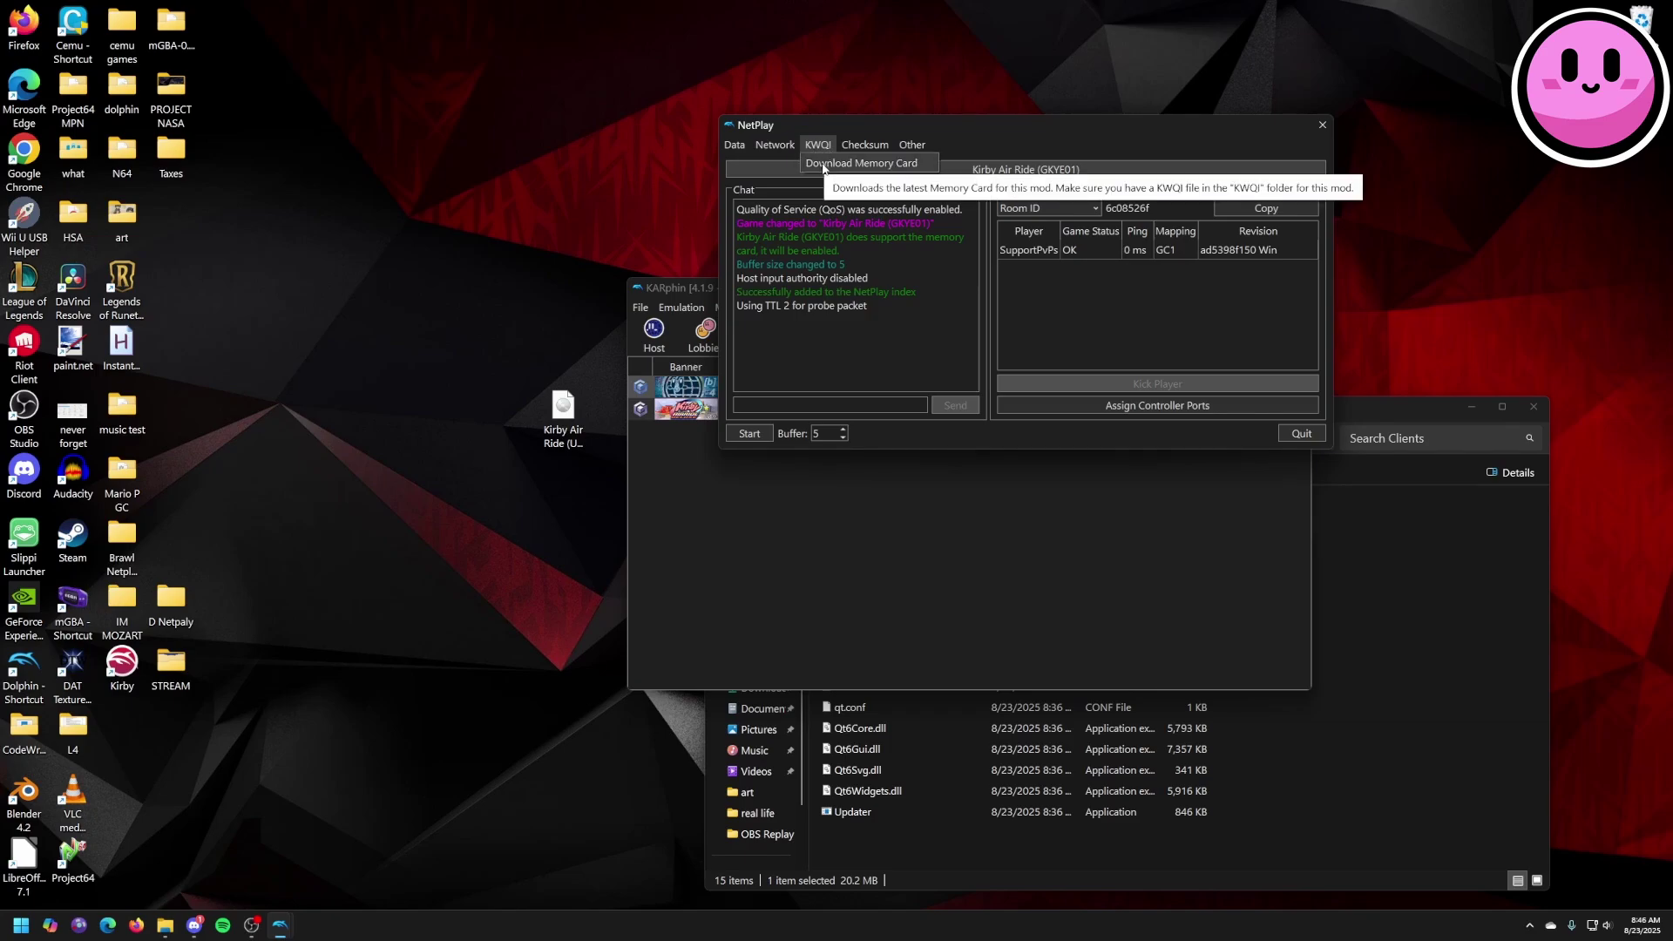
left_click(823, 166)
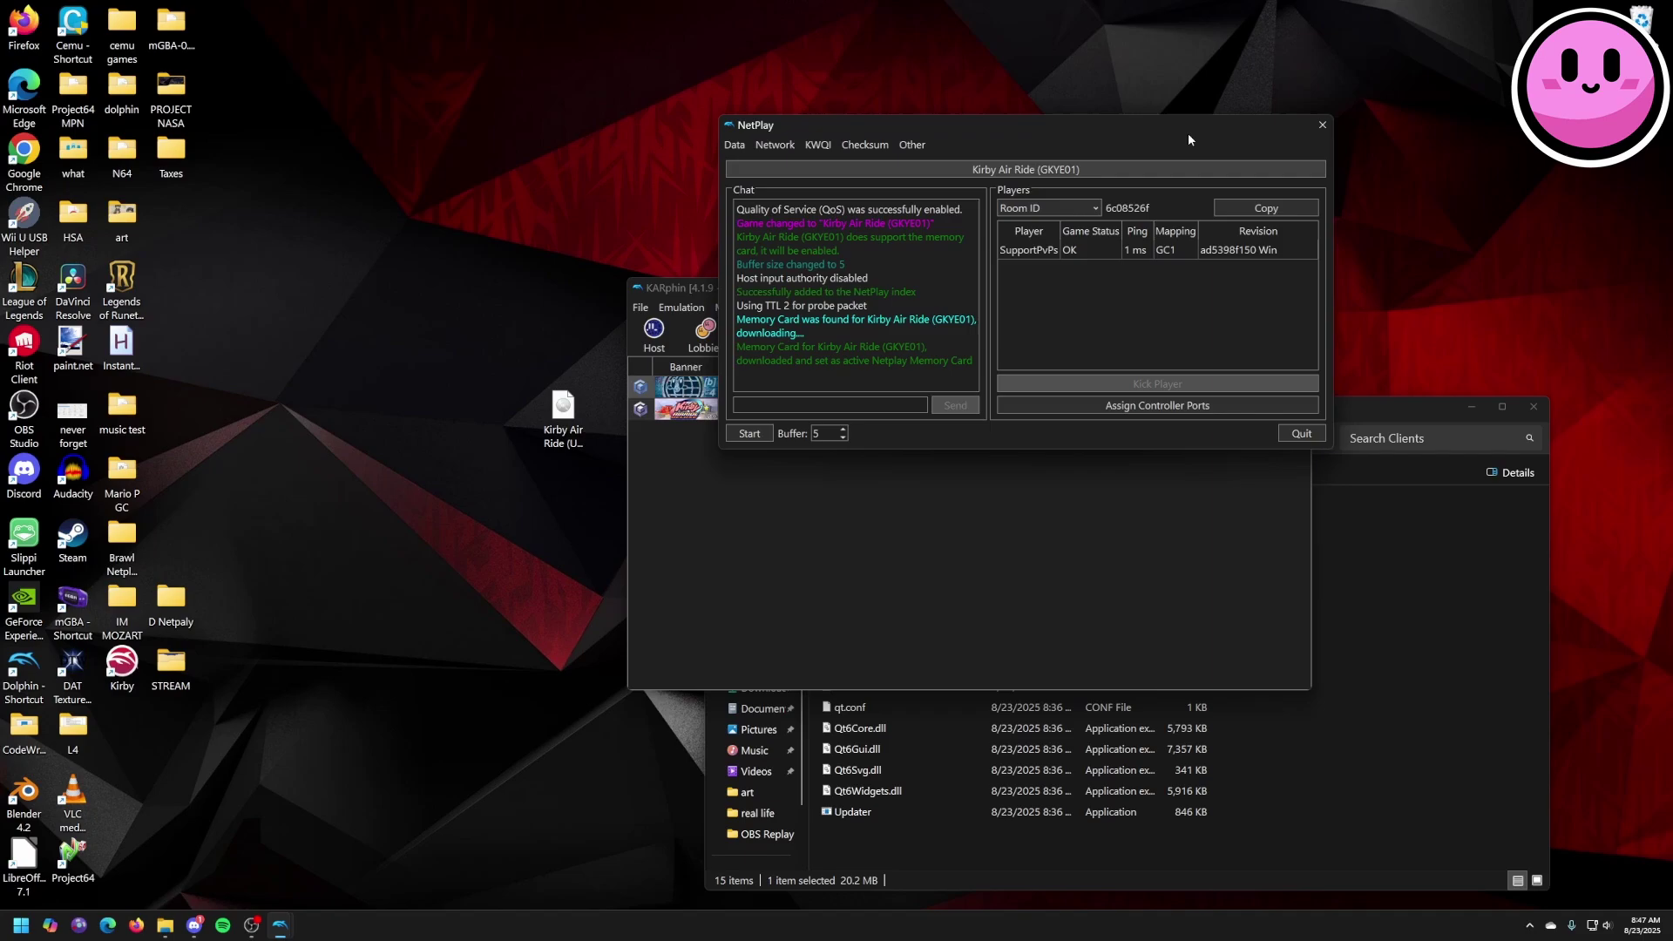
left_click_drag(1189, 135, 1340, 153)
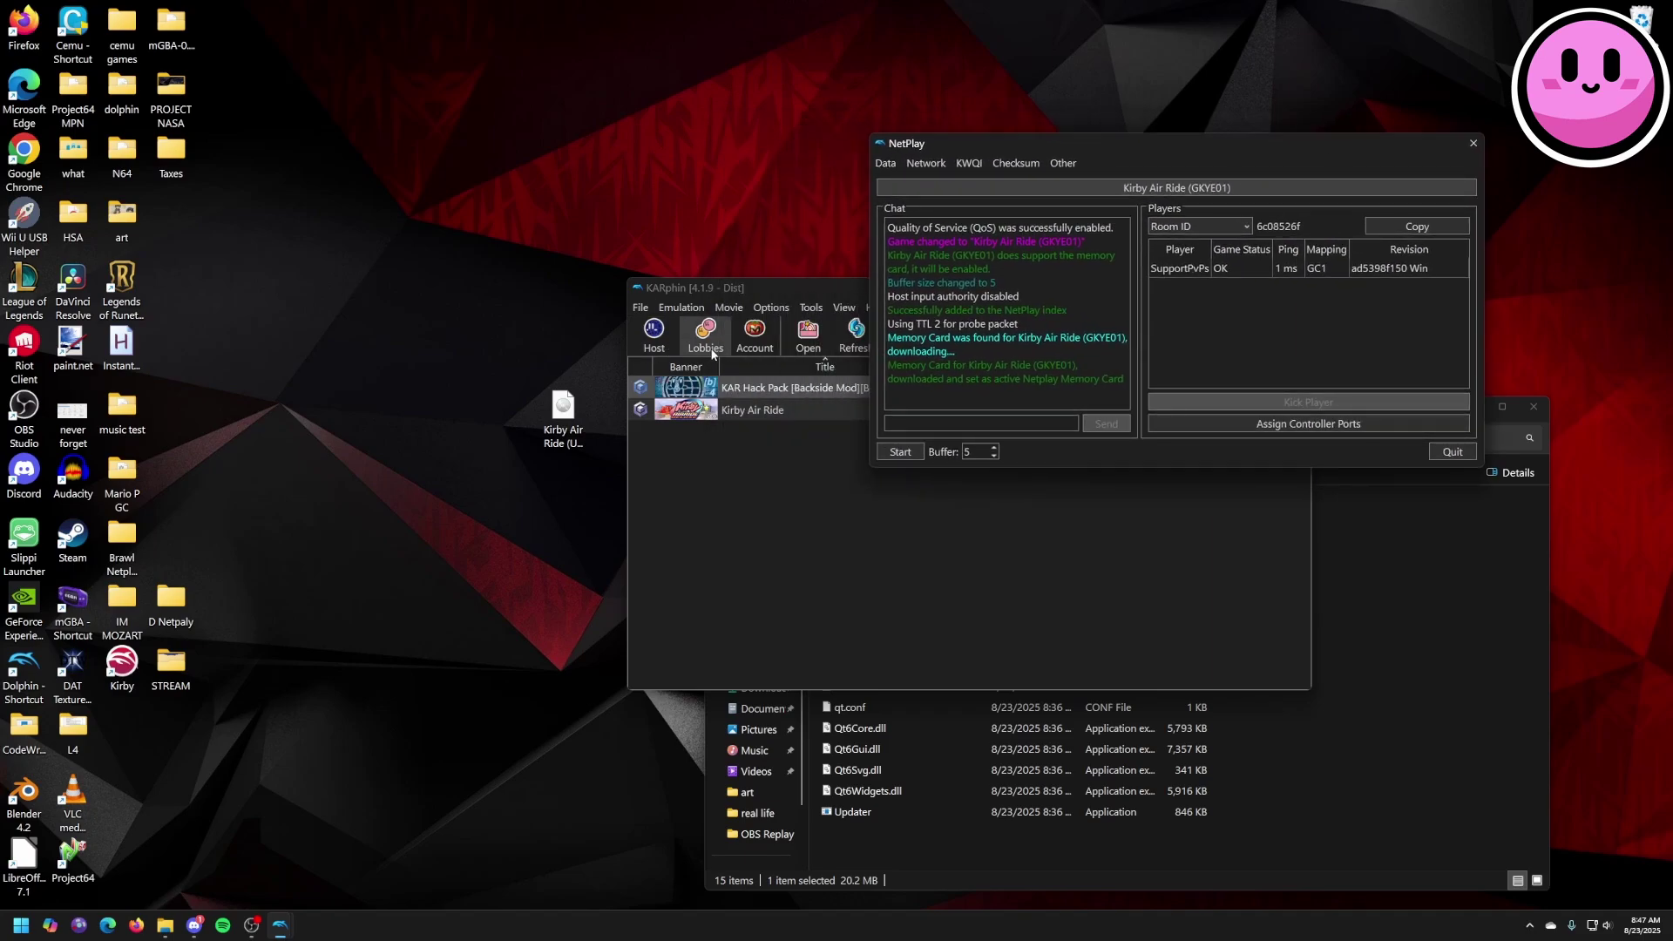
Quit the hosted NetPlay session, then check the session browser for open lobbies and close it.
left_click(1471, 144)
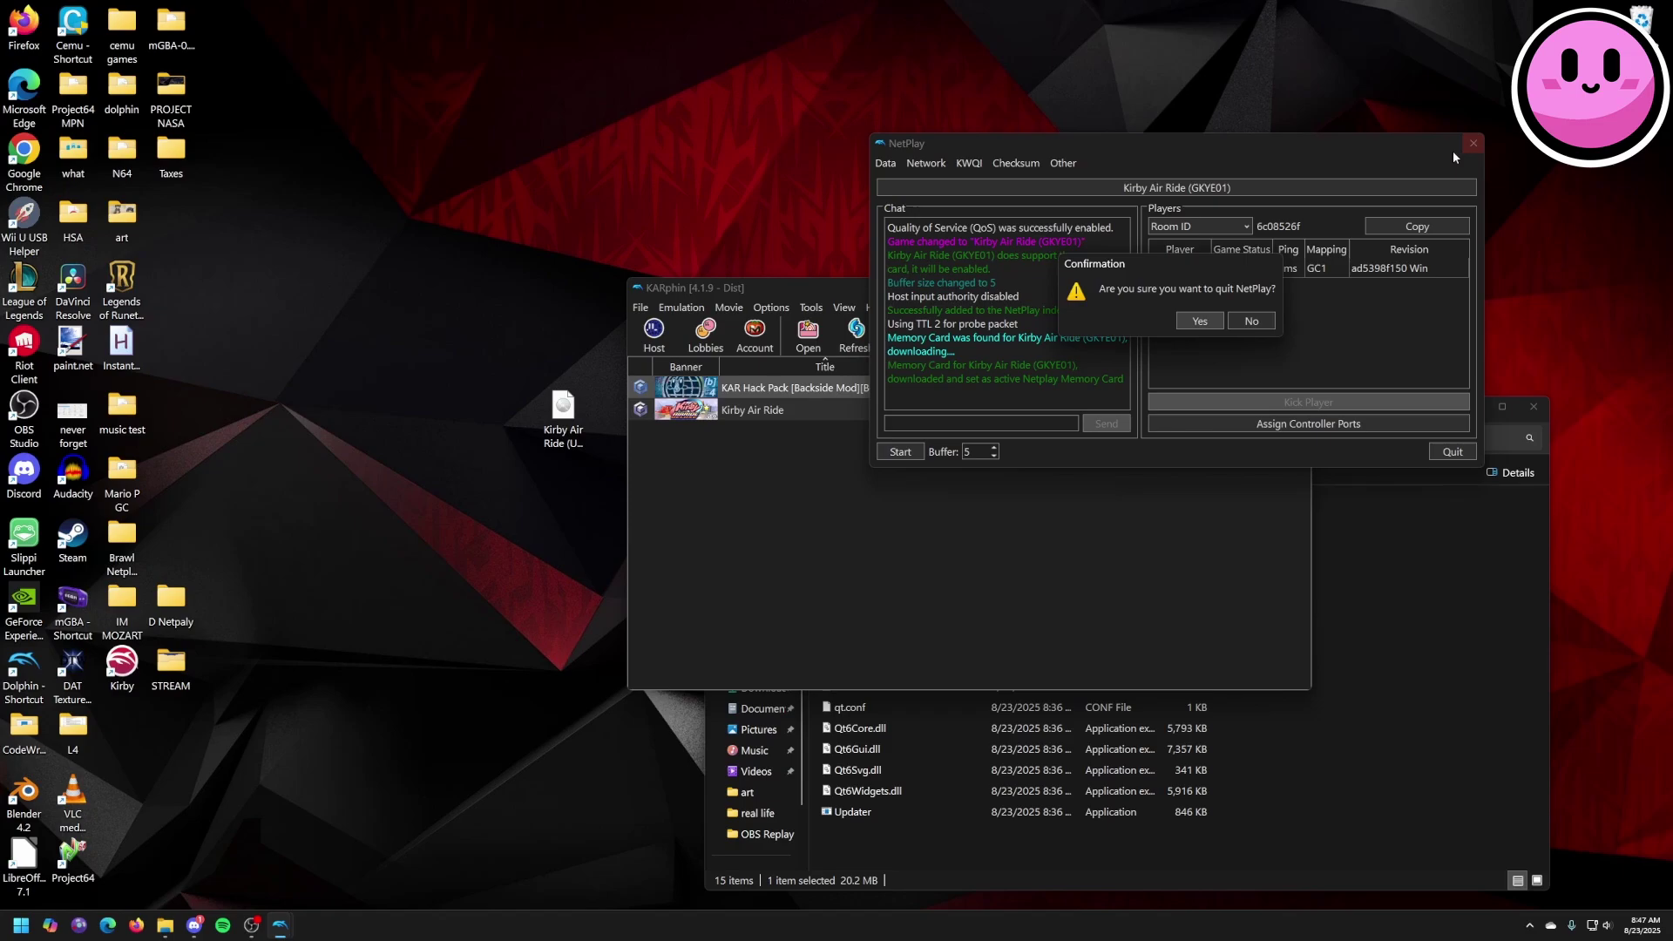
left_click(1199, 320)
left_click(704, 340)
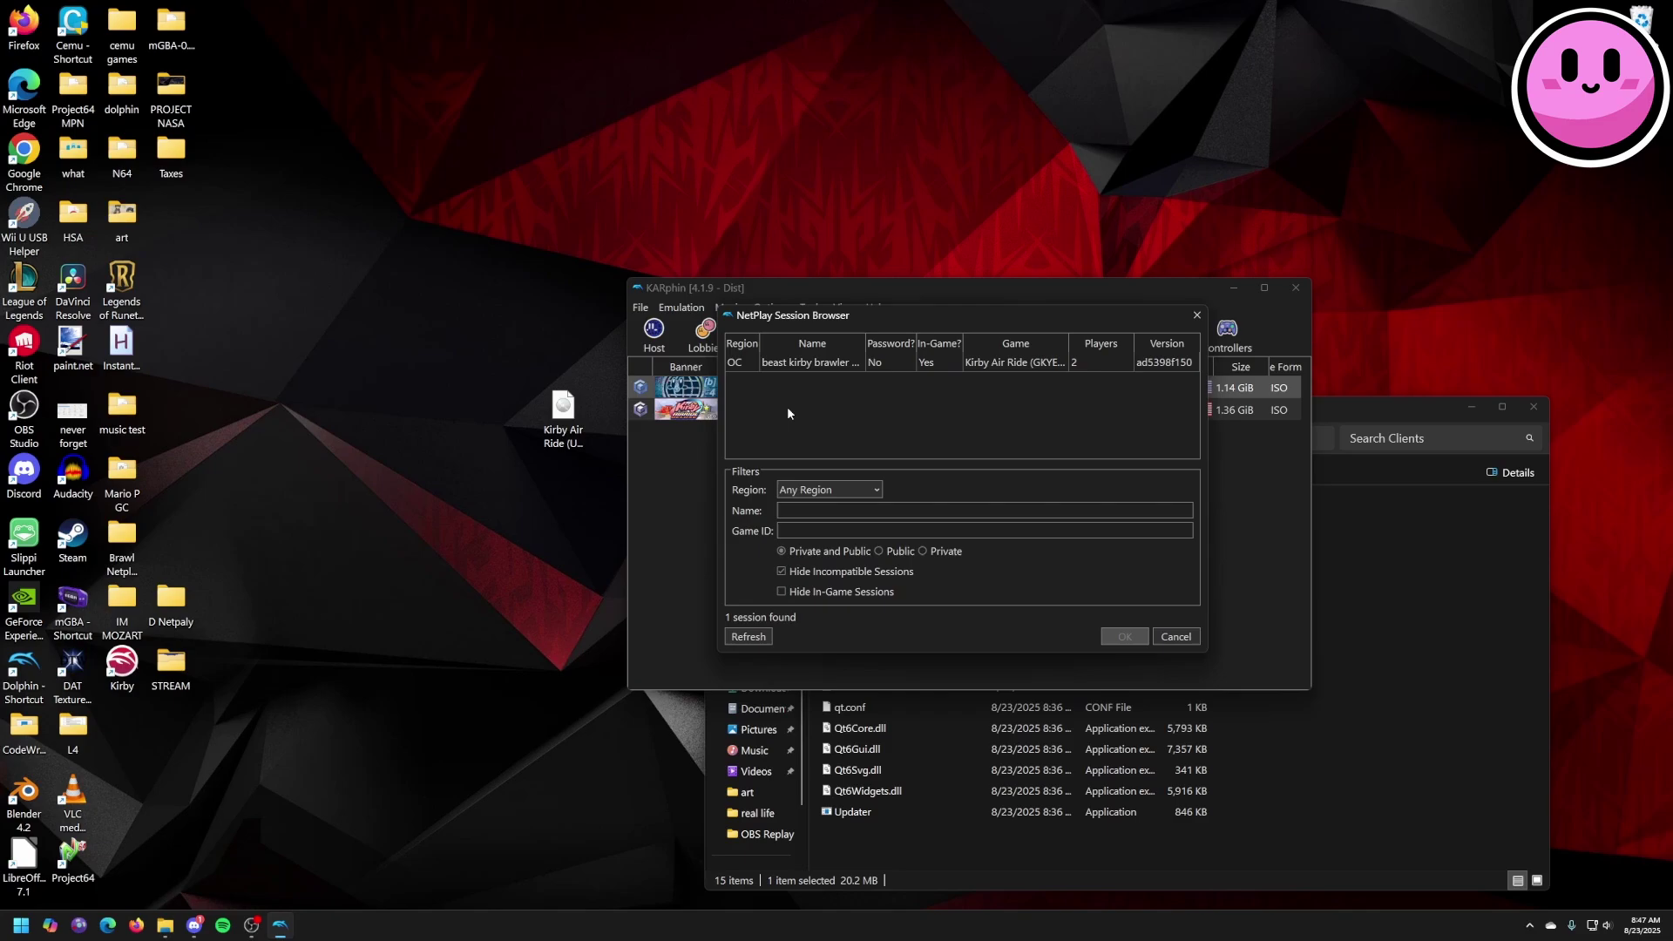
left_click(1196, 314)
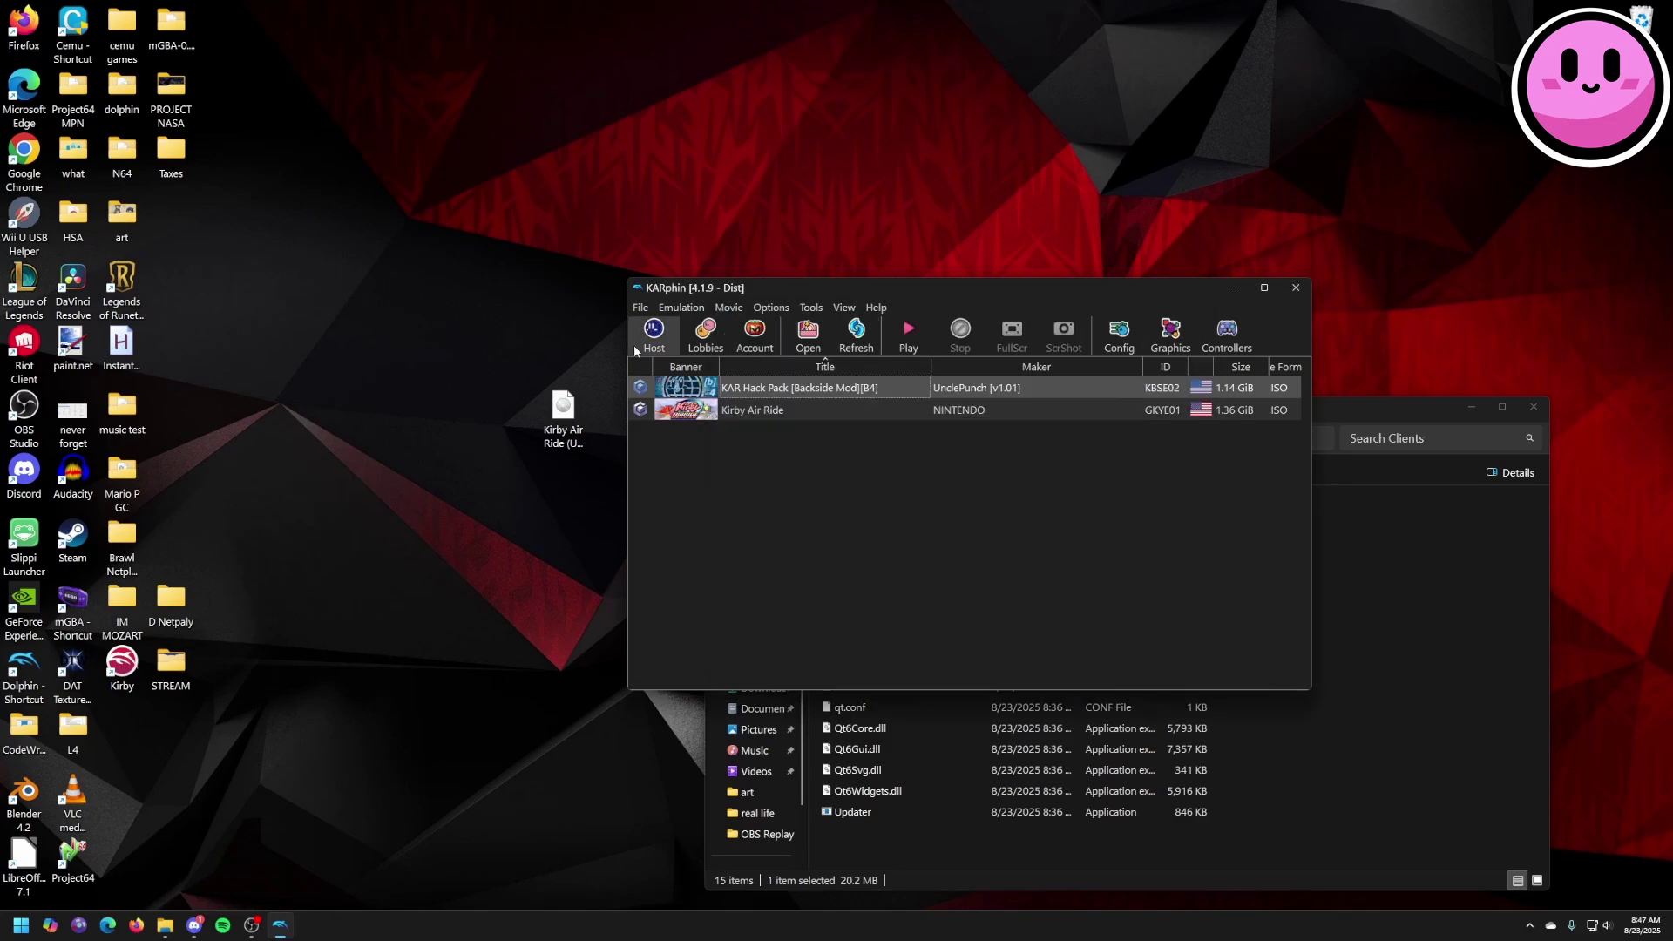
Reopen the NetPlay setup and check where a host code is entered for joining a lobby.
left_click(649, 339)
left_click(776, 396)
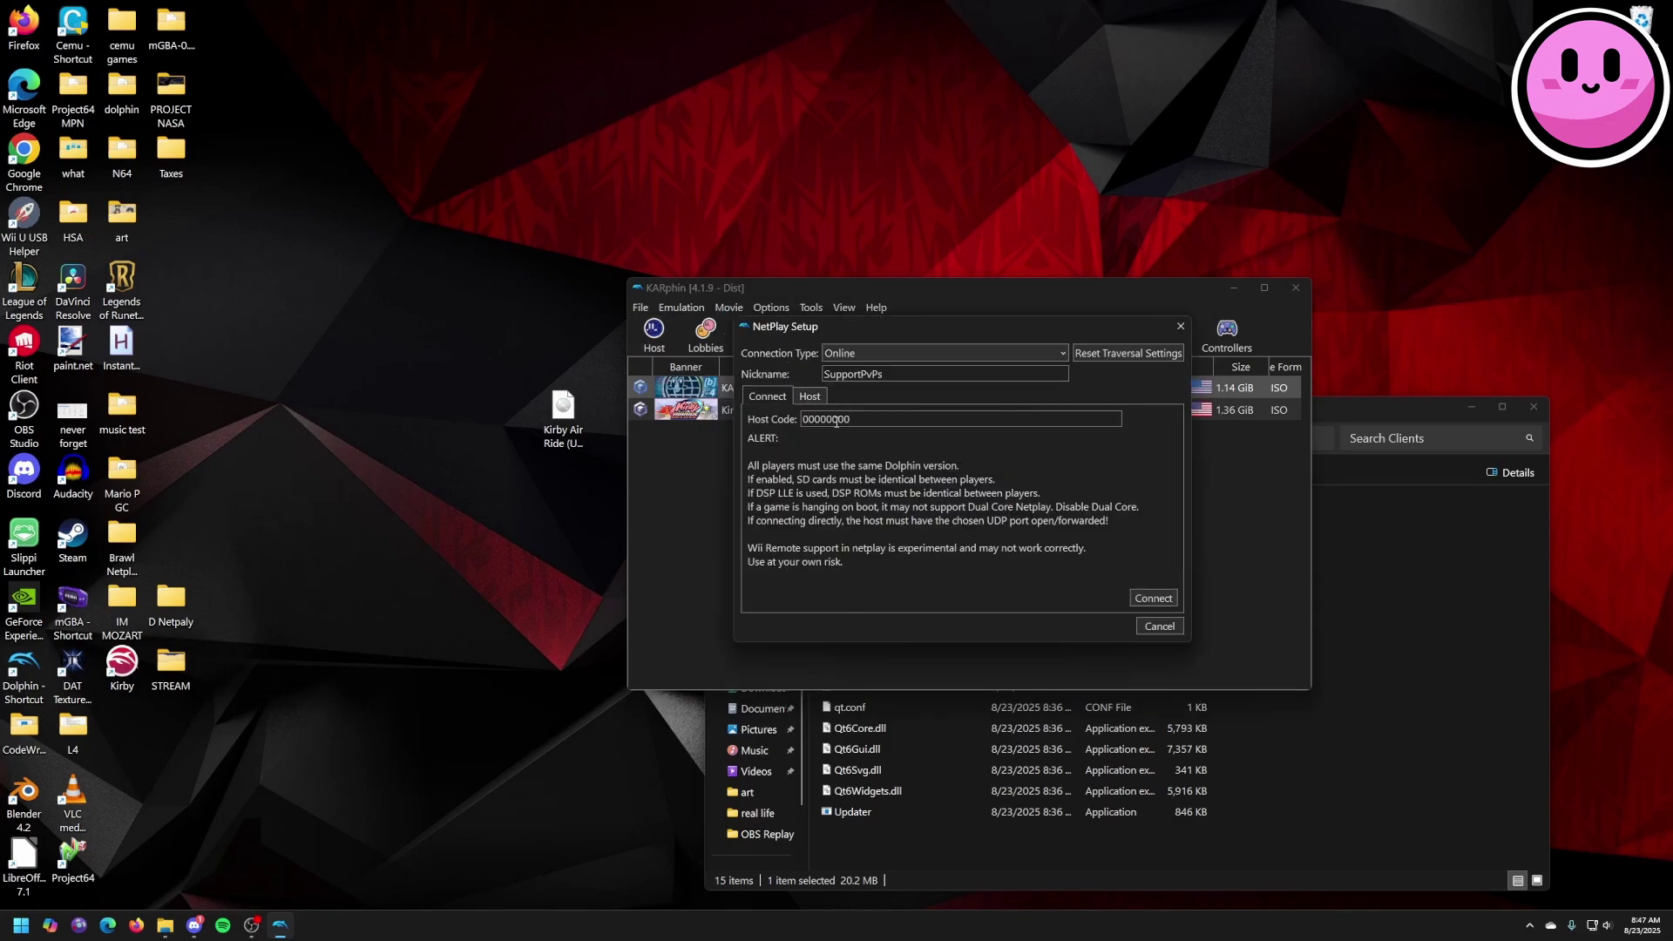
left_click_drag(870, 421, 782, 422)
Rename the lobby with the player's nickname and host it in North America (NA) with Kirby Air Ride (GKYE01).
left_click(818, 398)
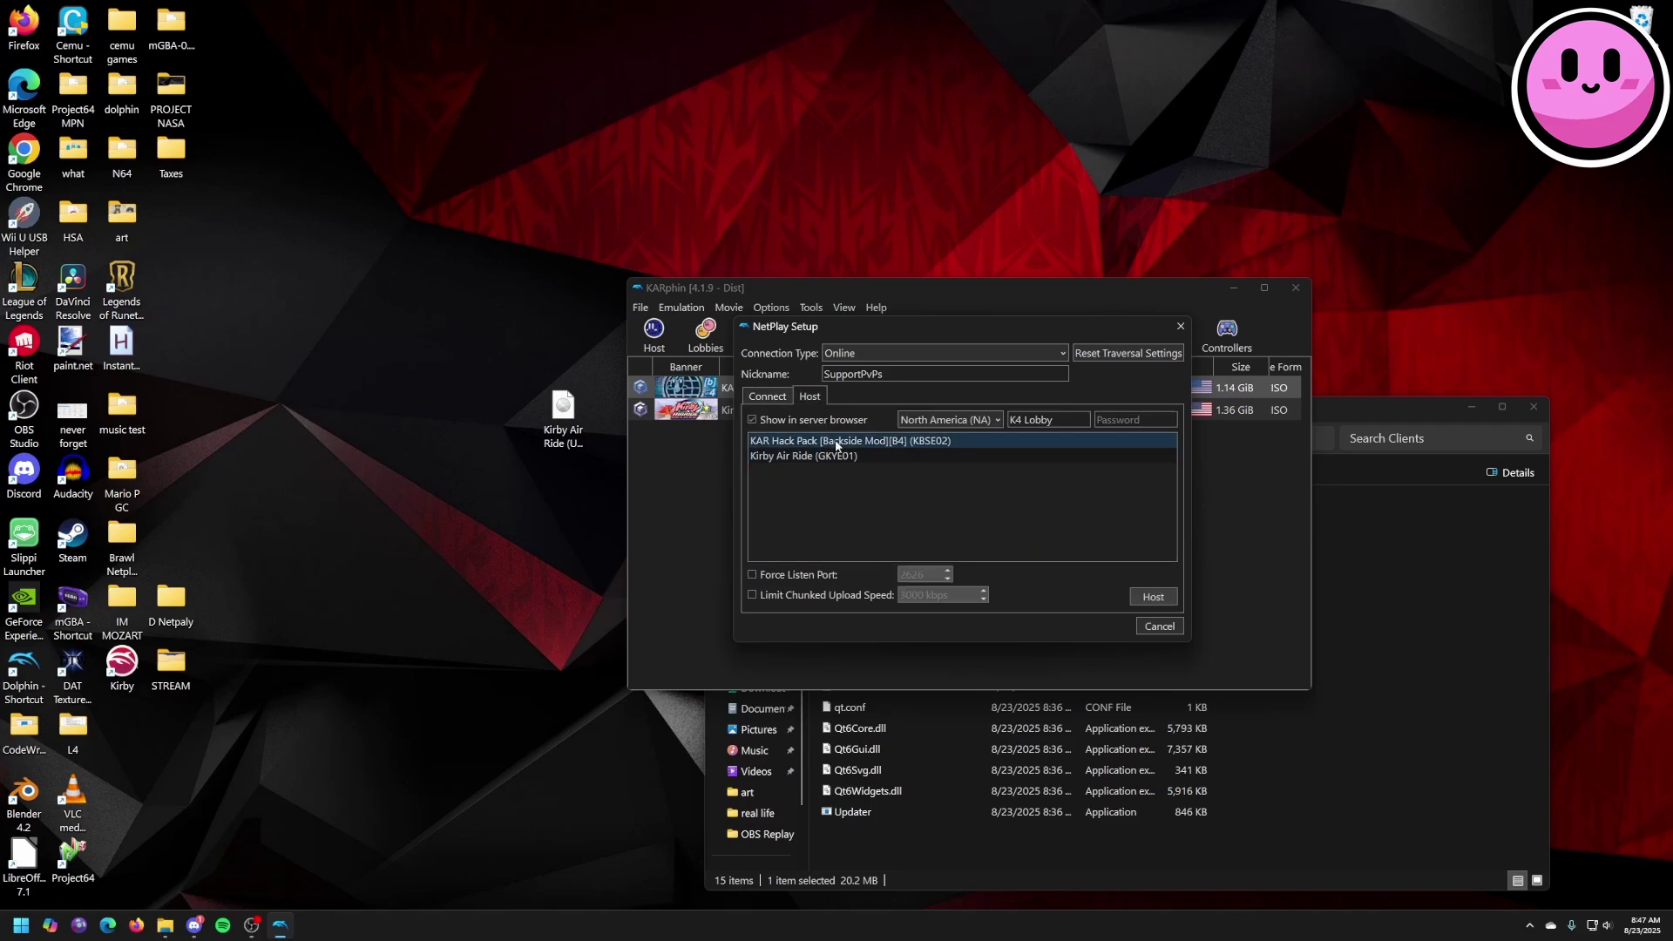
left_click(870, 455)
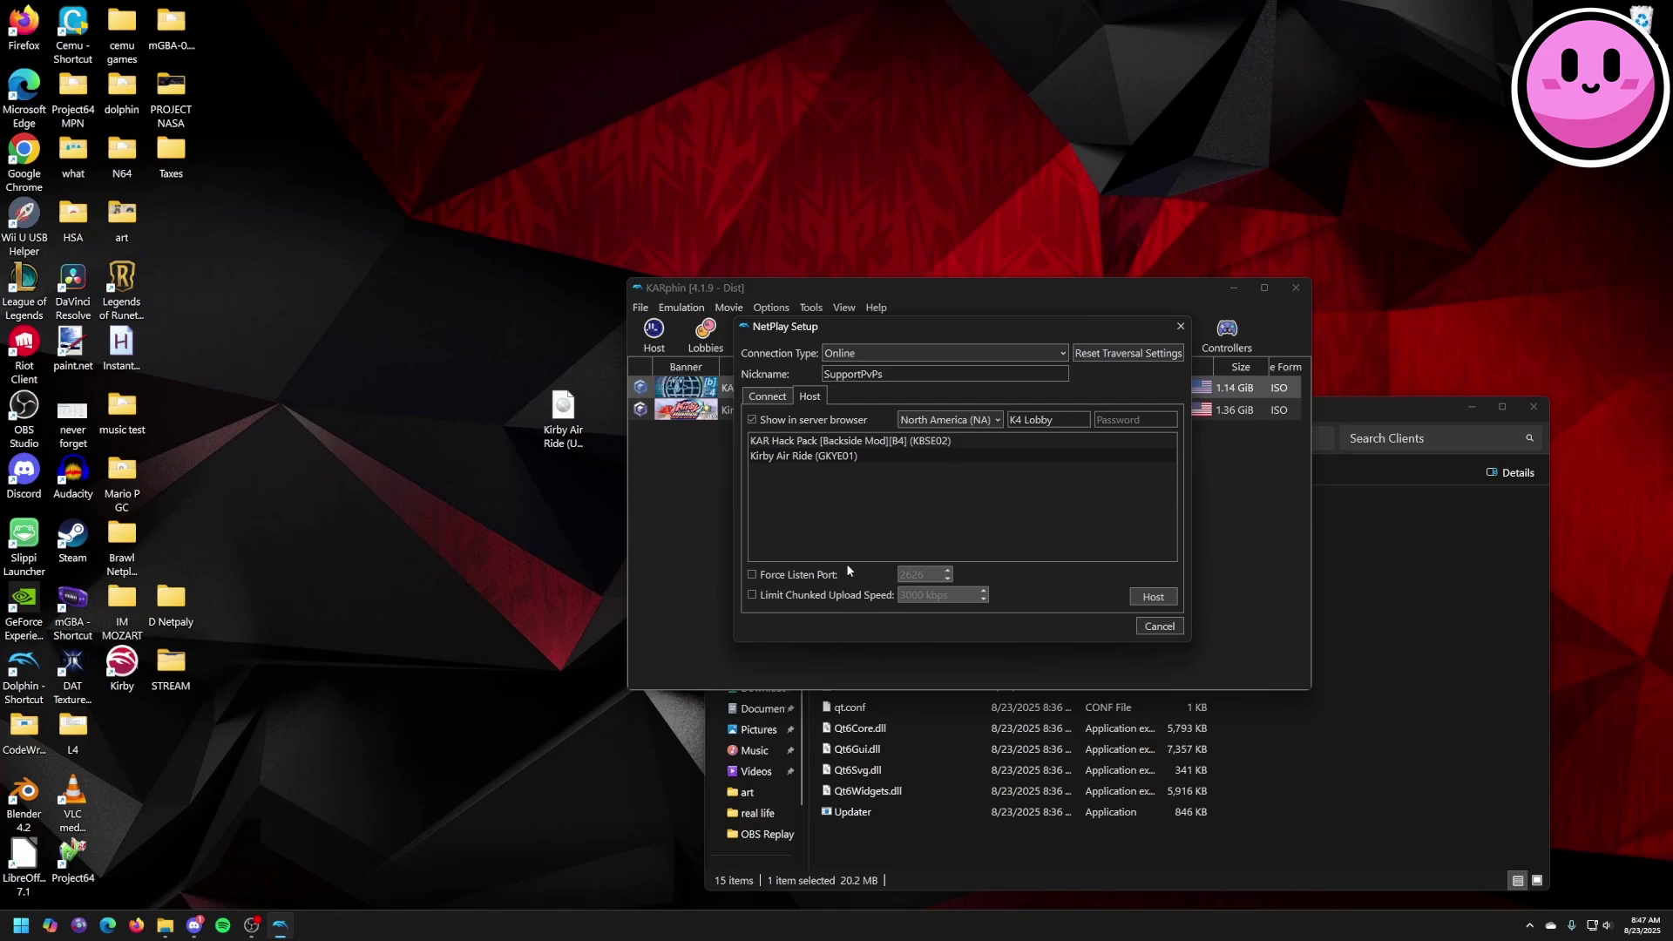
left_click(1055, 438)
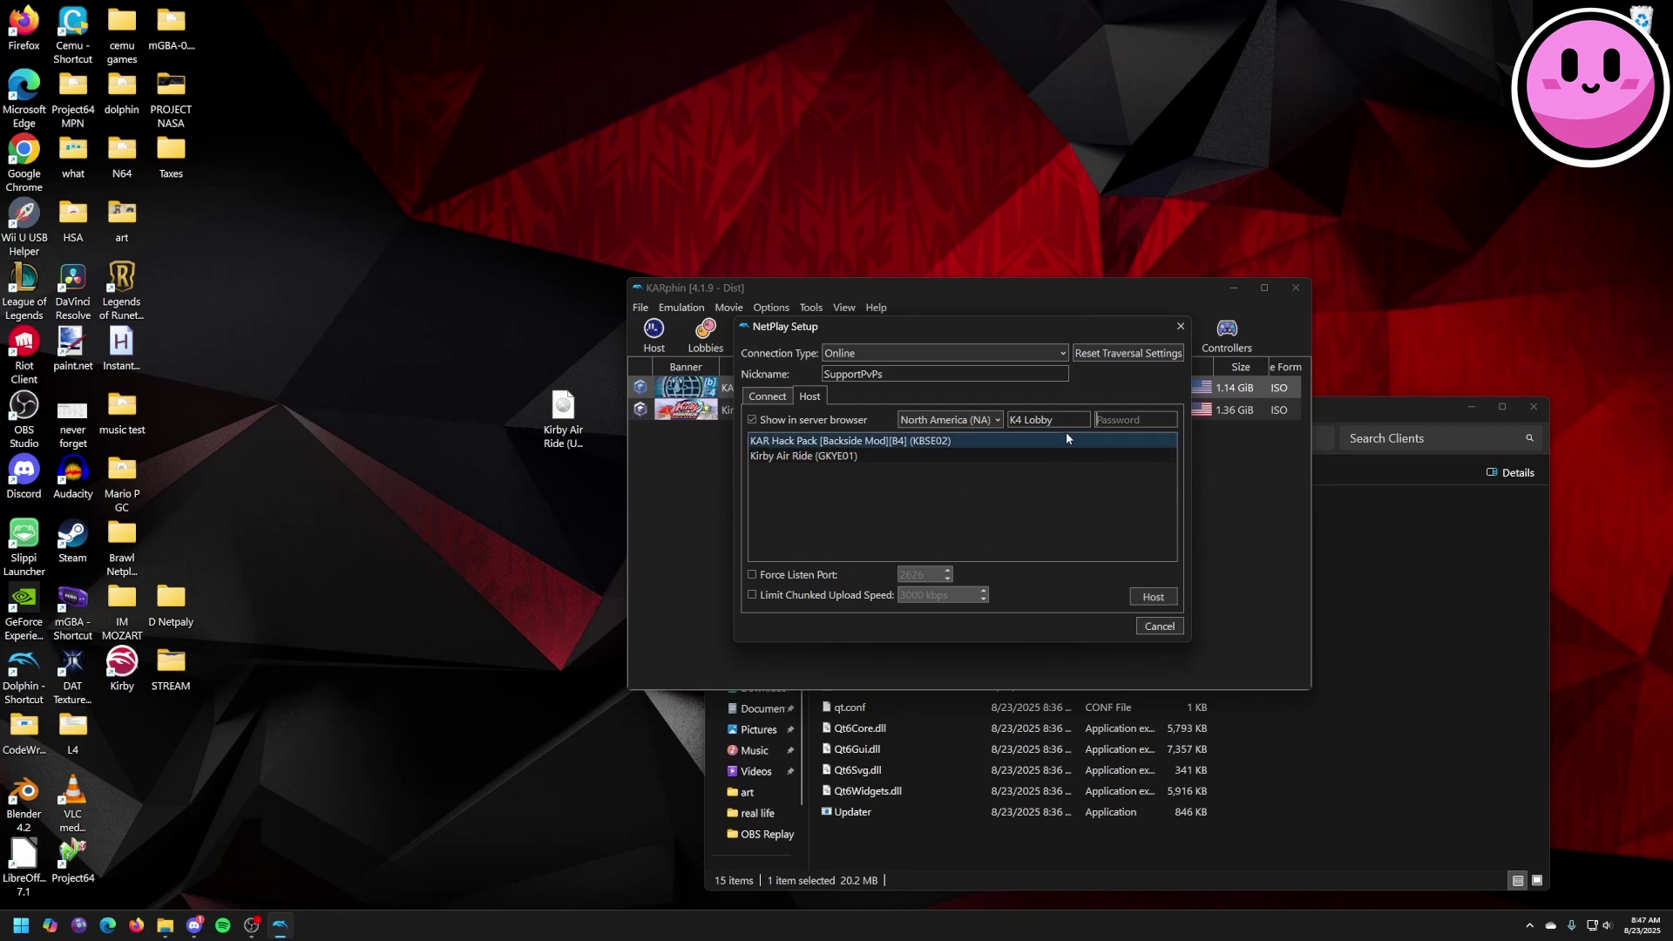
left_click_drag(1056, 420, 994, 424)
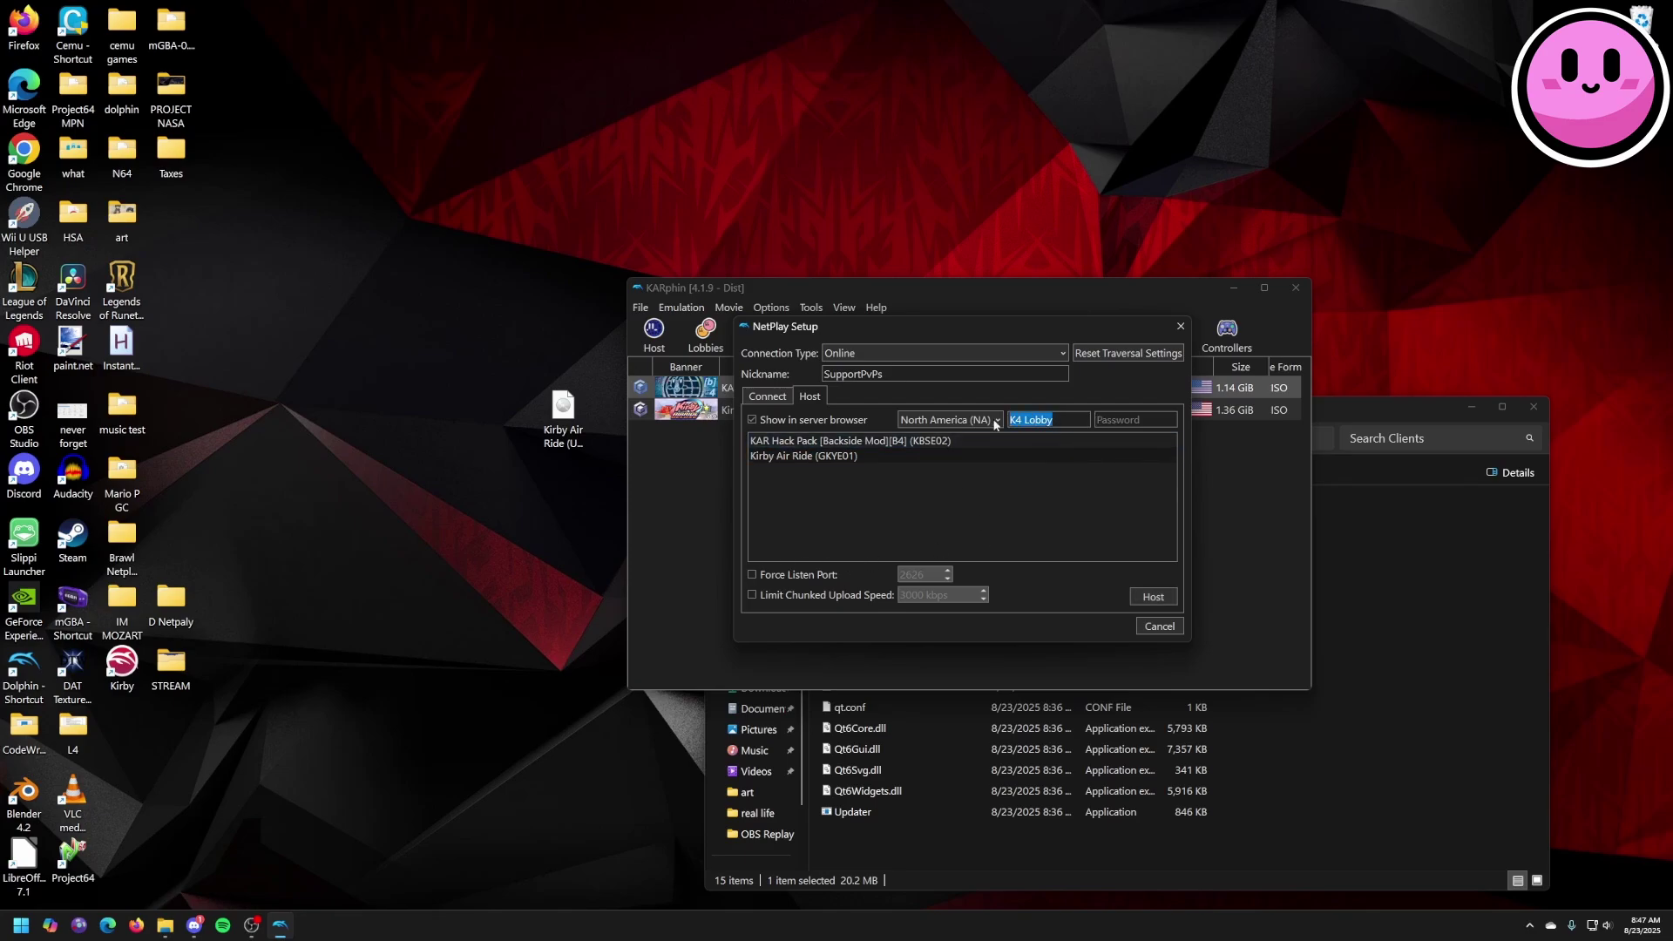
type("SupportPvPs")
left_click(861, 455)
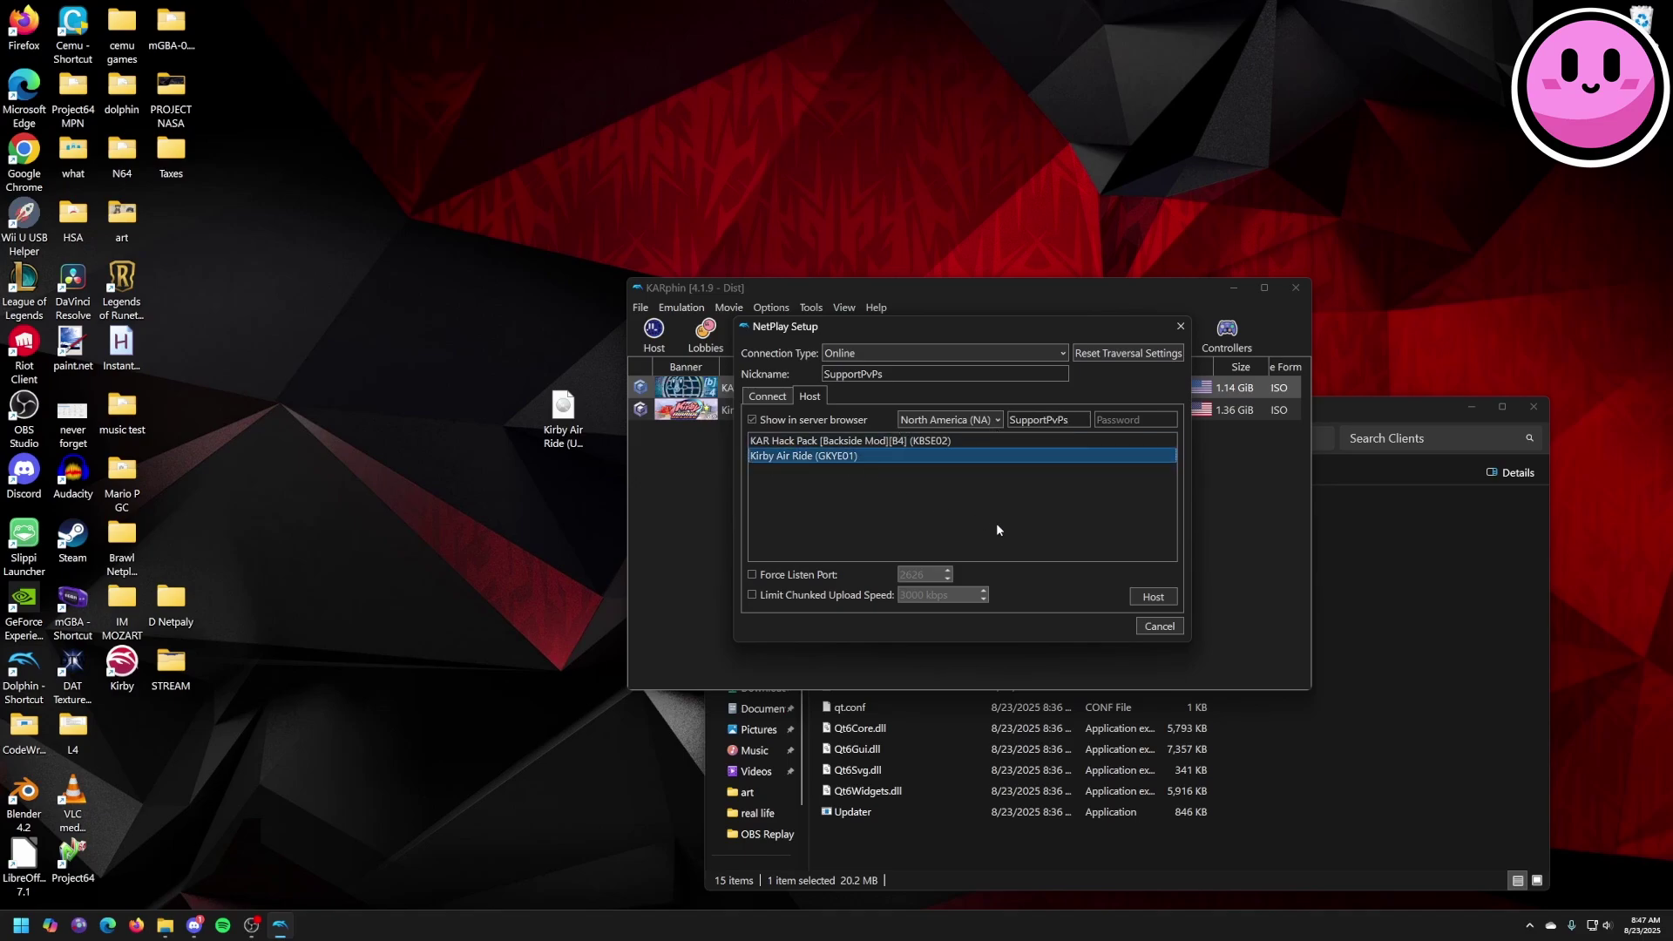
left_click(1150, 598)
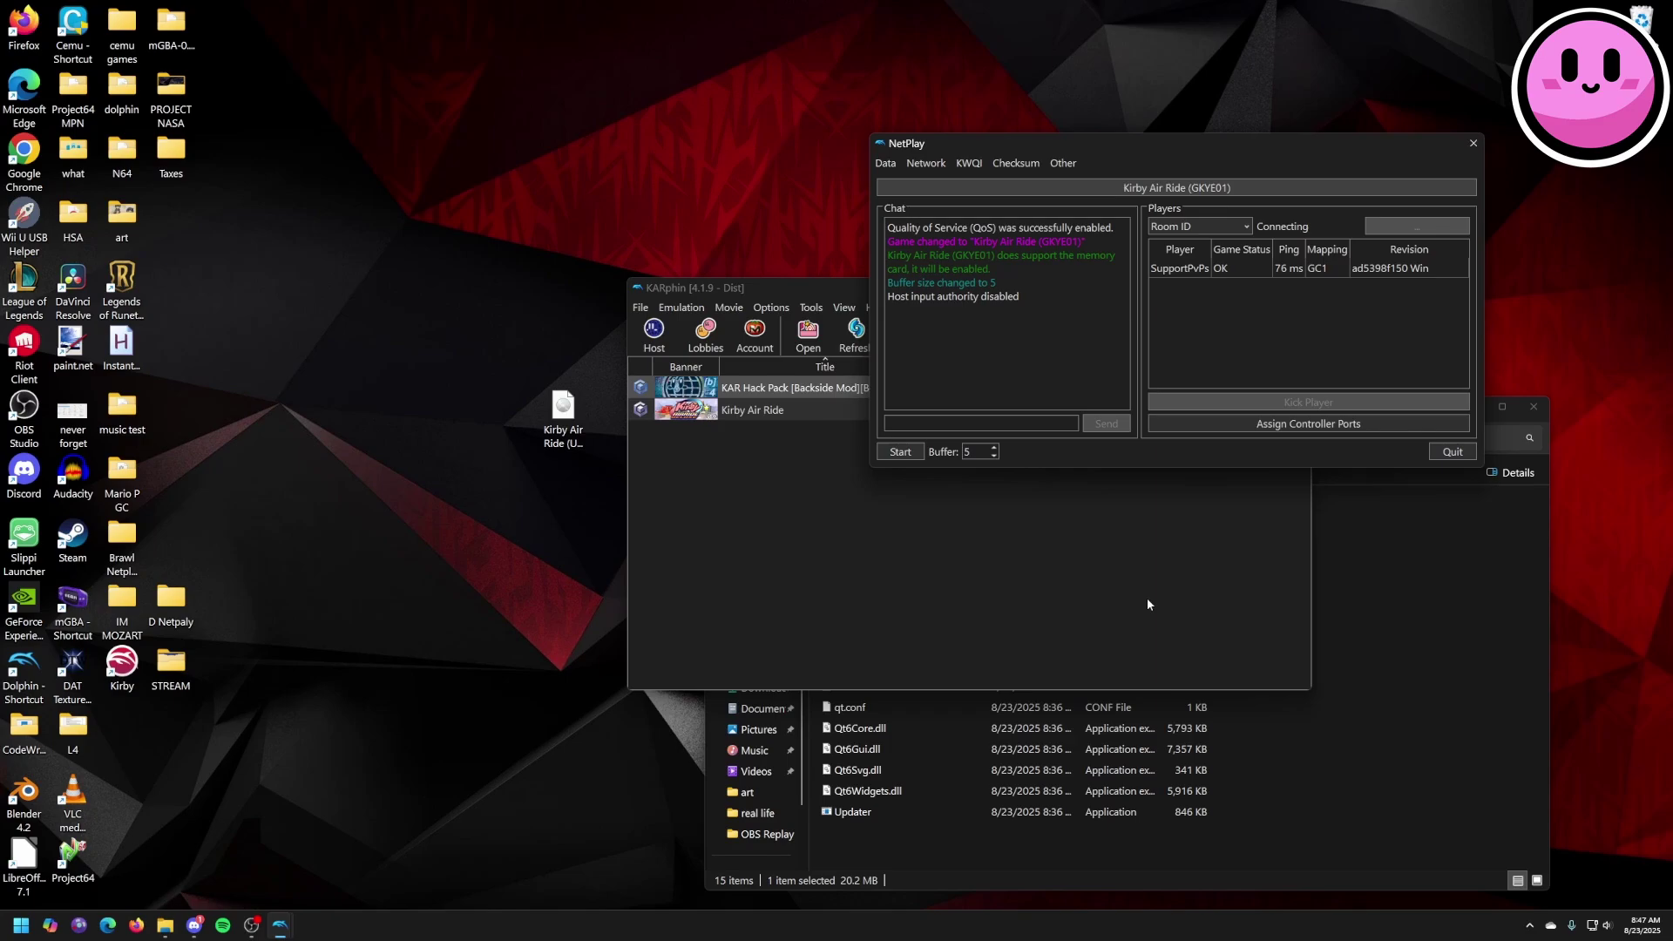
Start the hosted game, enter a City Trial match against CPU players, and pause it.
left_click(900, 453)
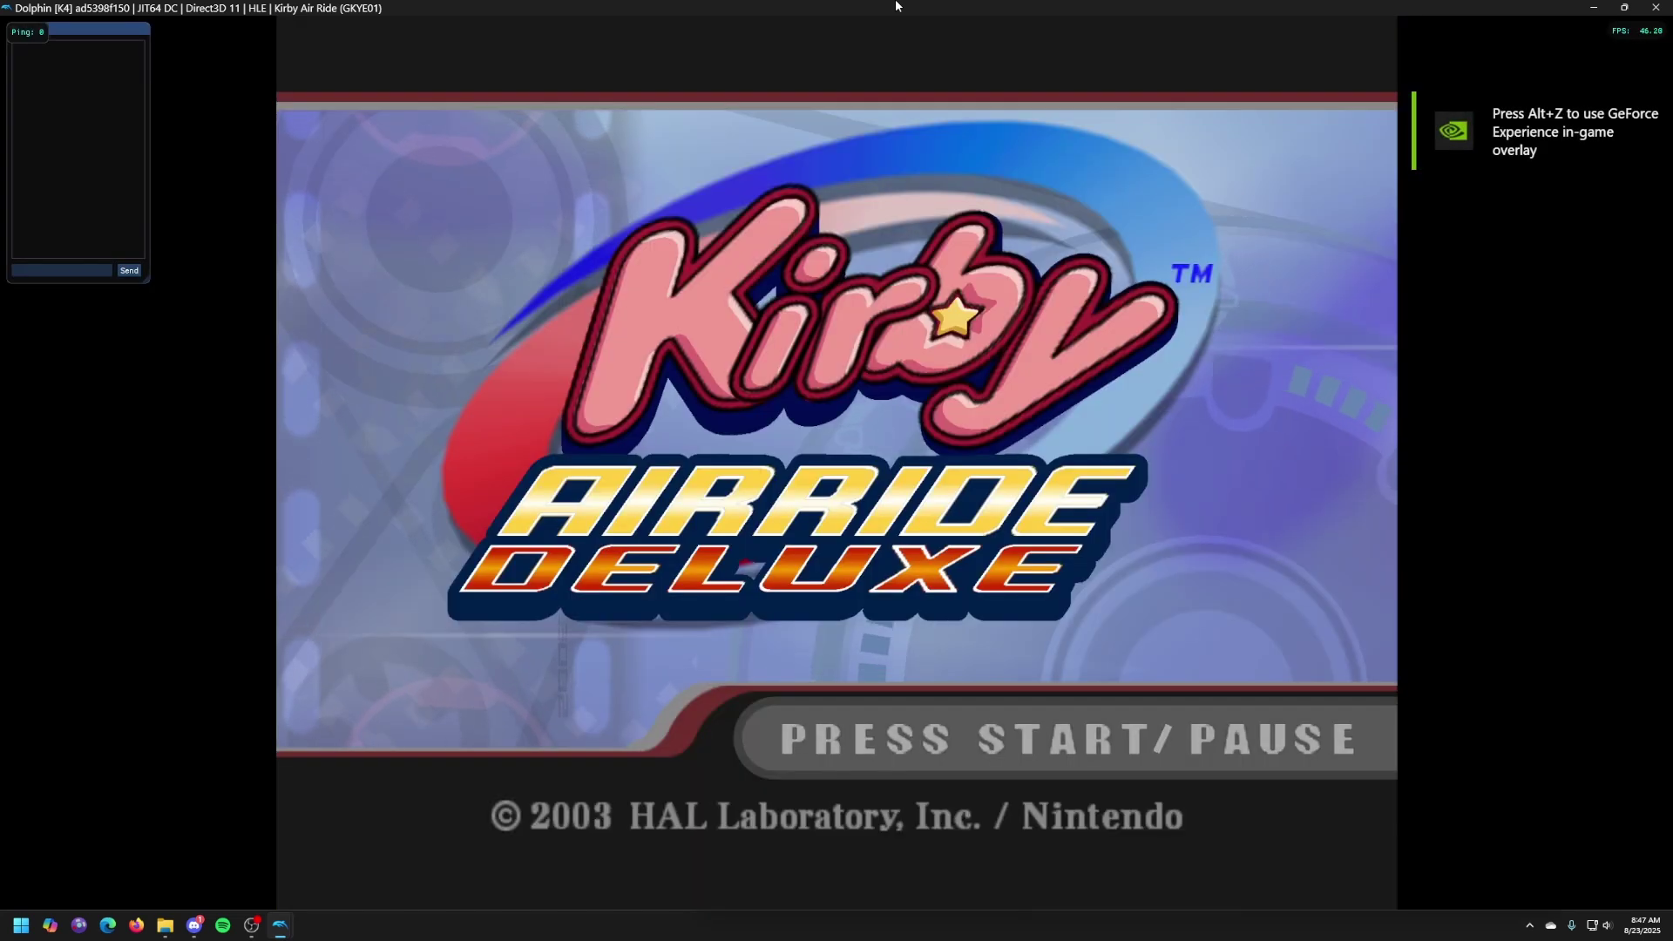
key("Return")
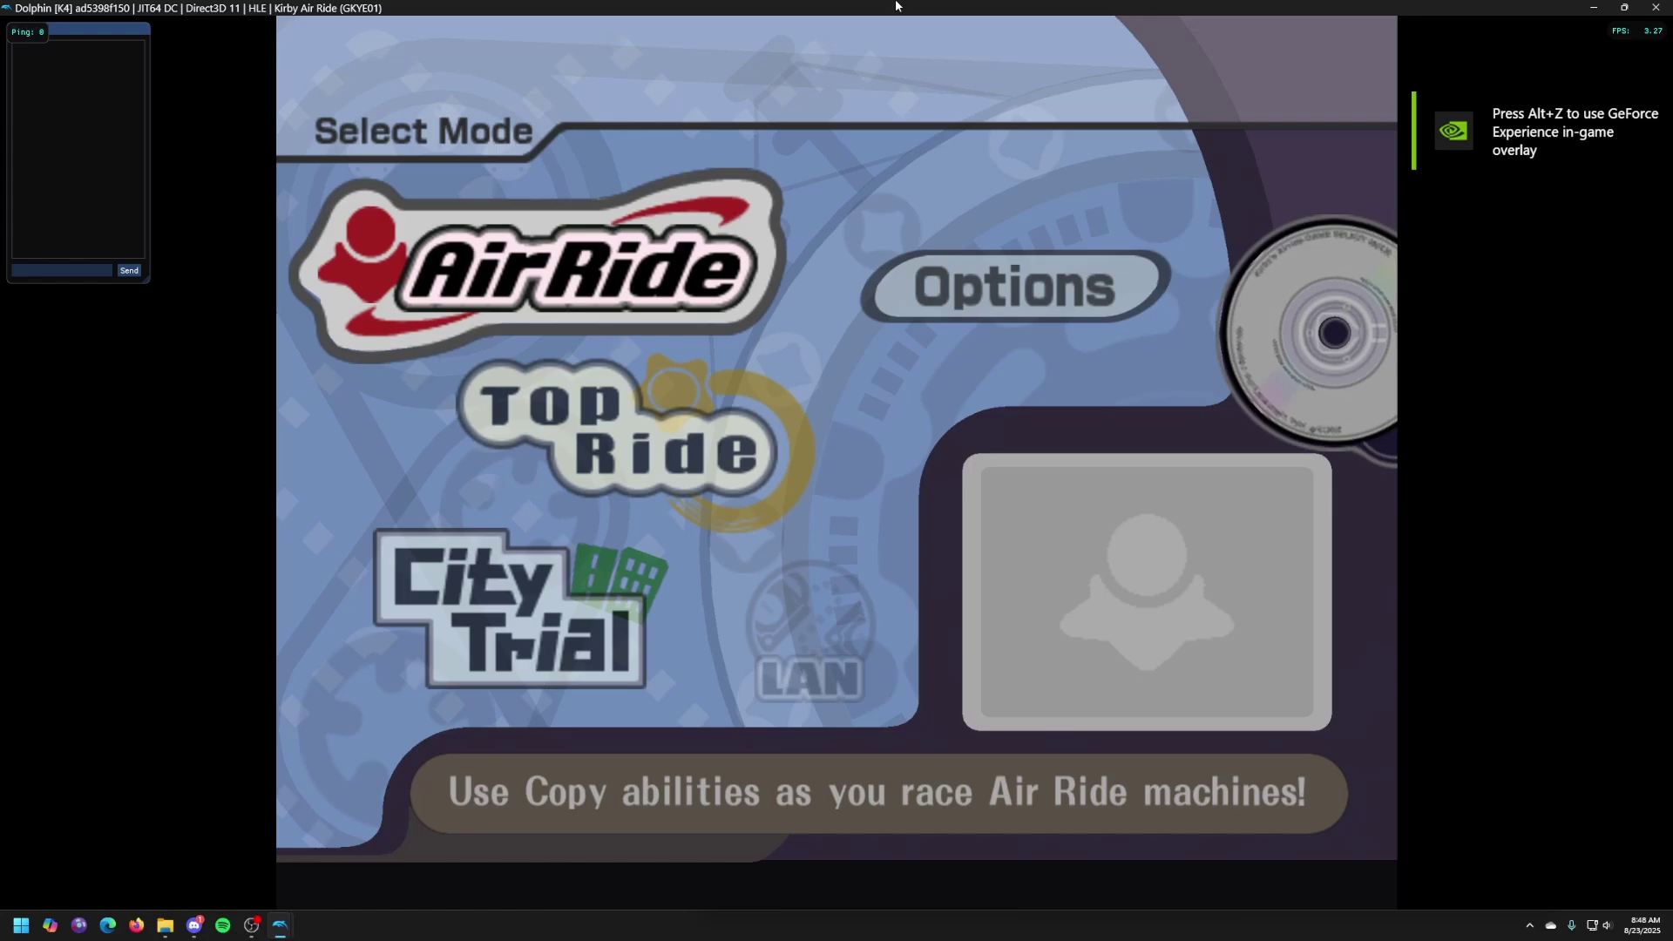
key("Down")
key("Down")
key("x")
key("x")
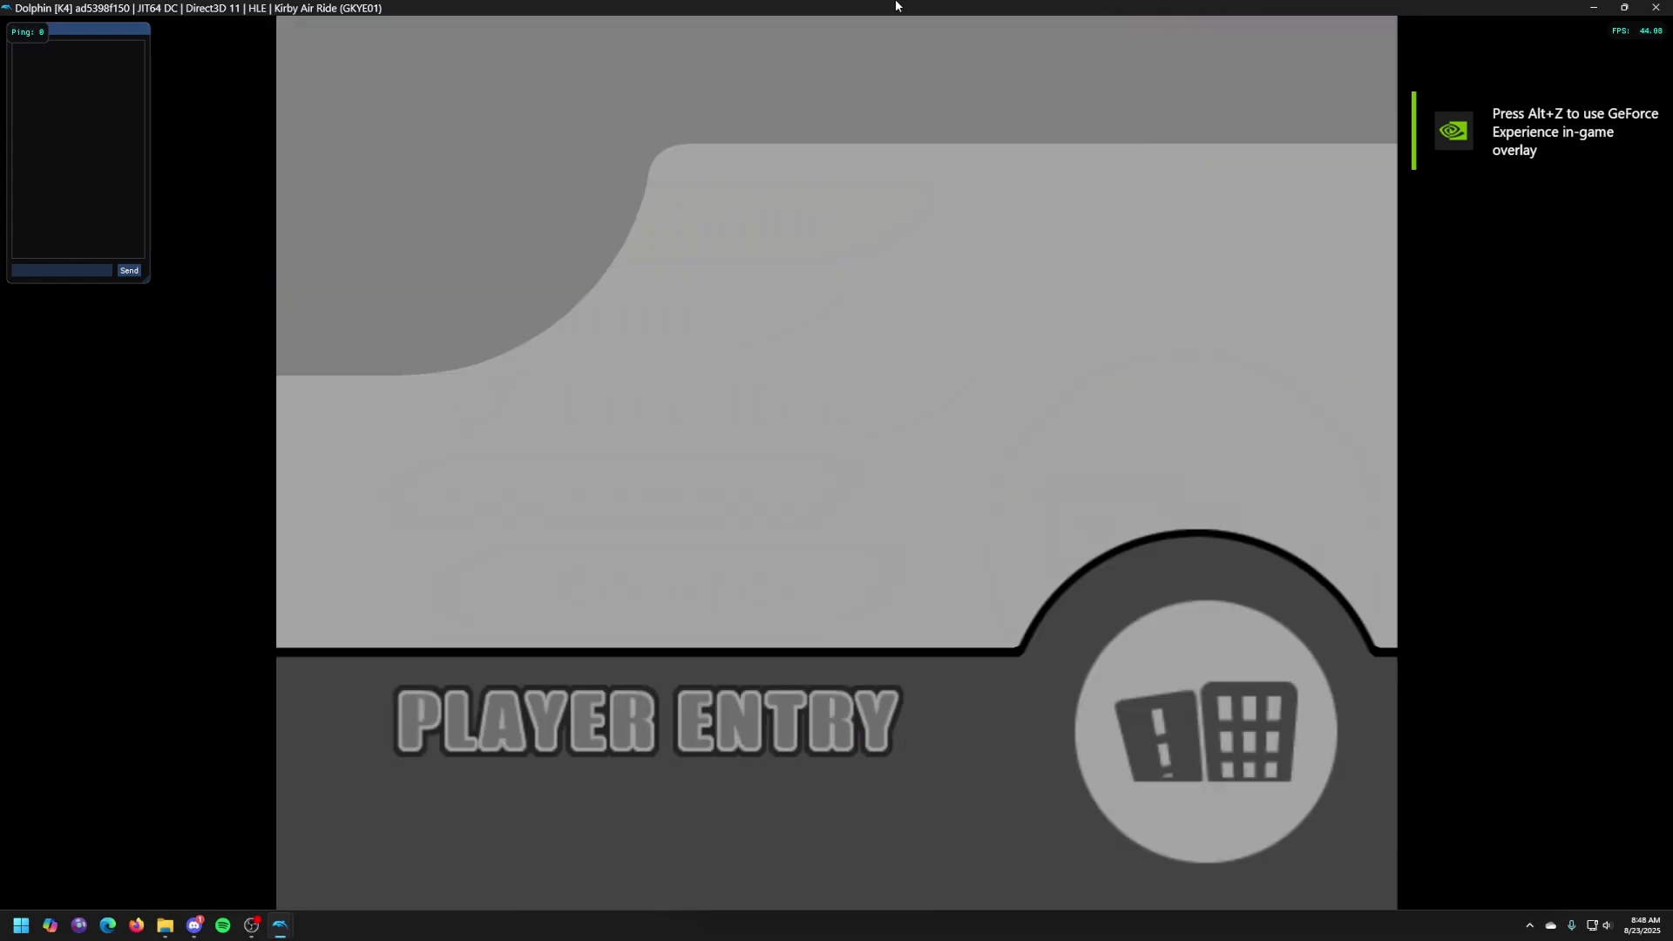
key("x")
key("Return")
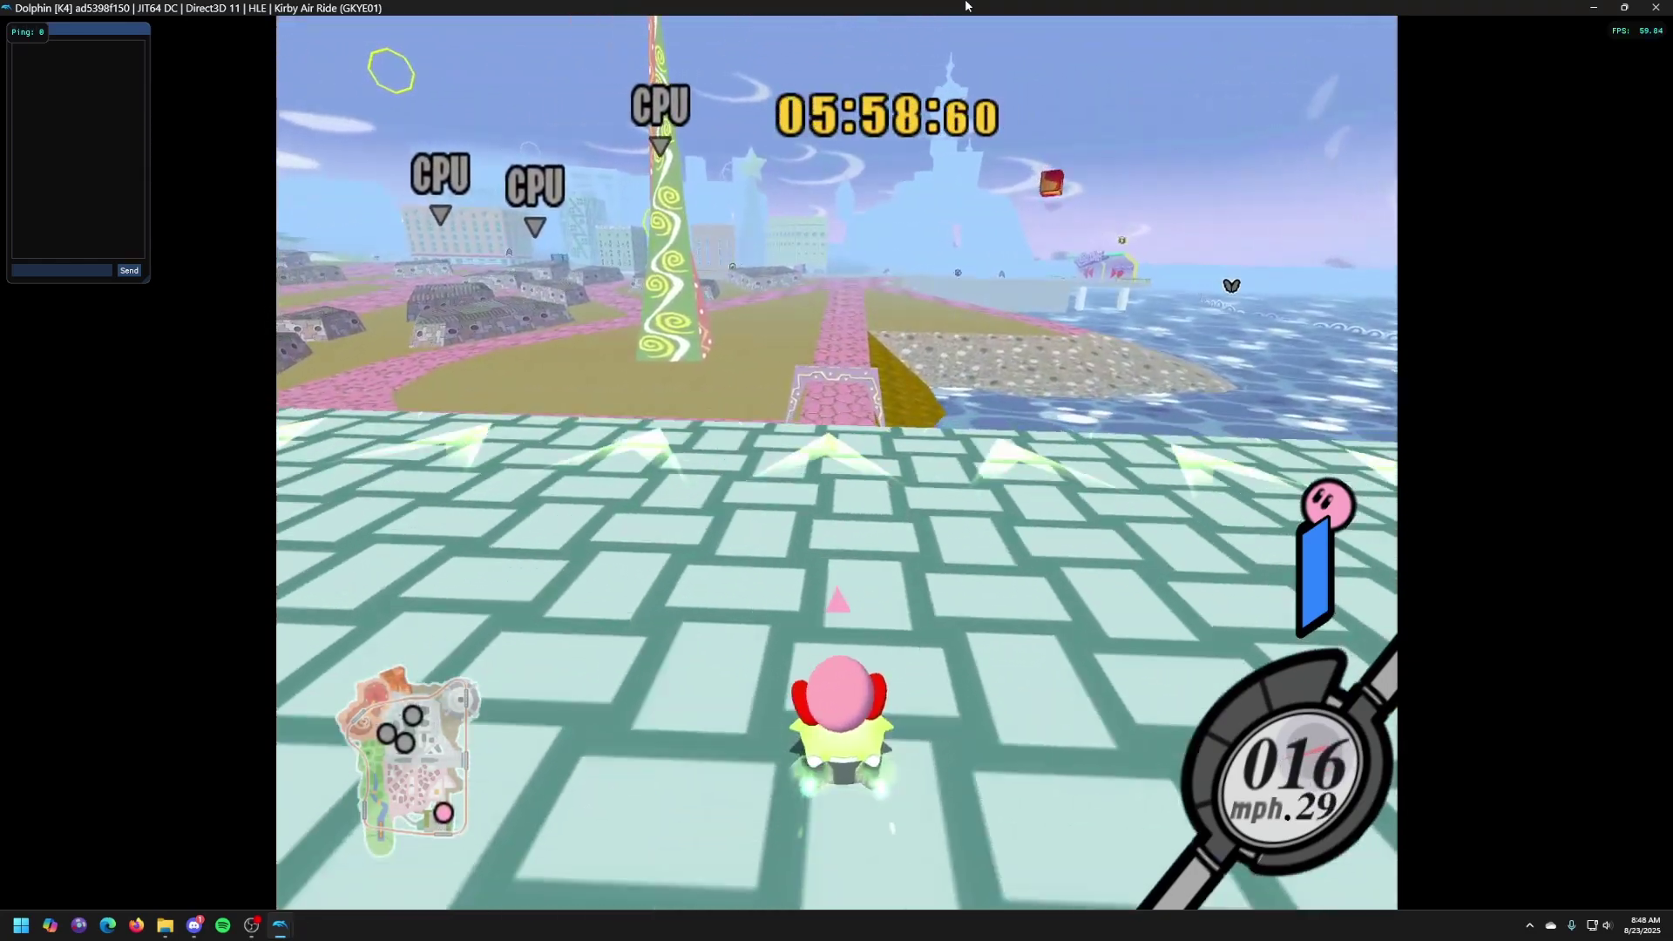
key("Return")
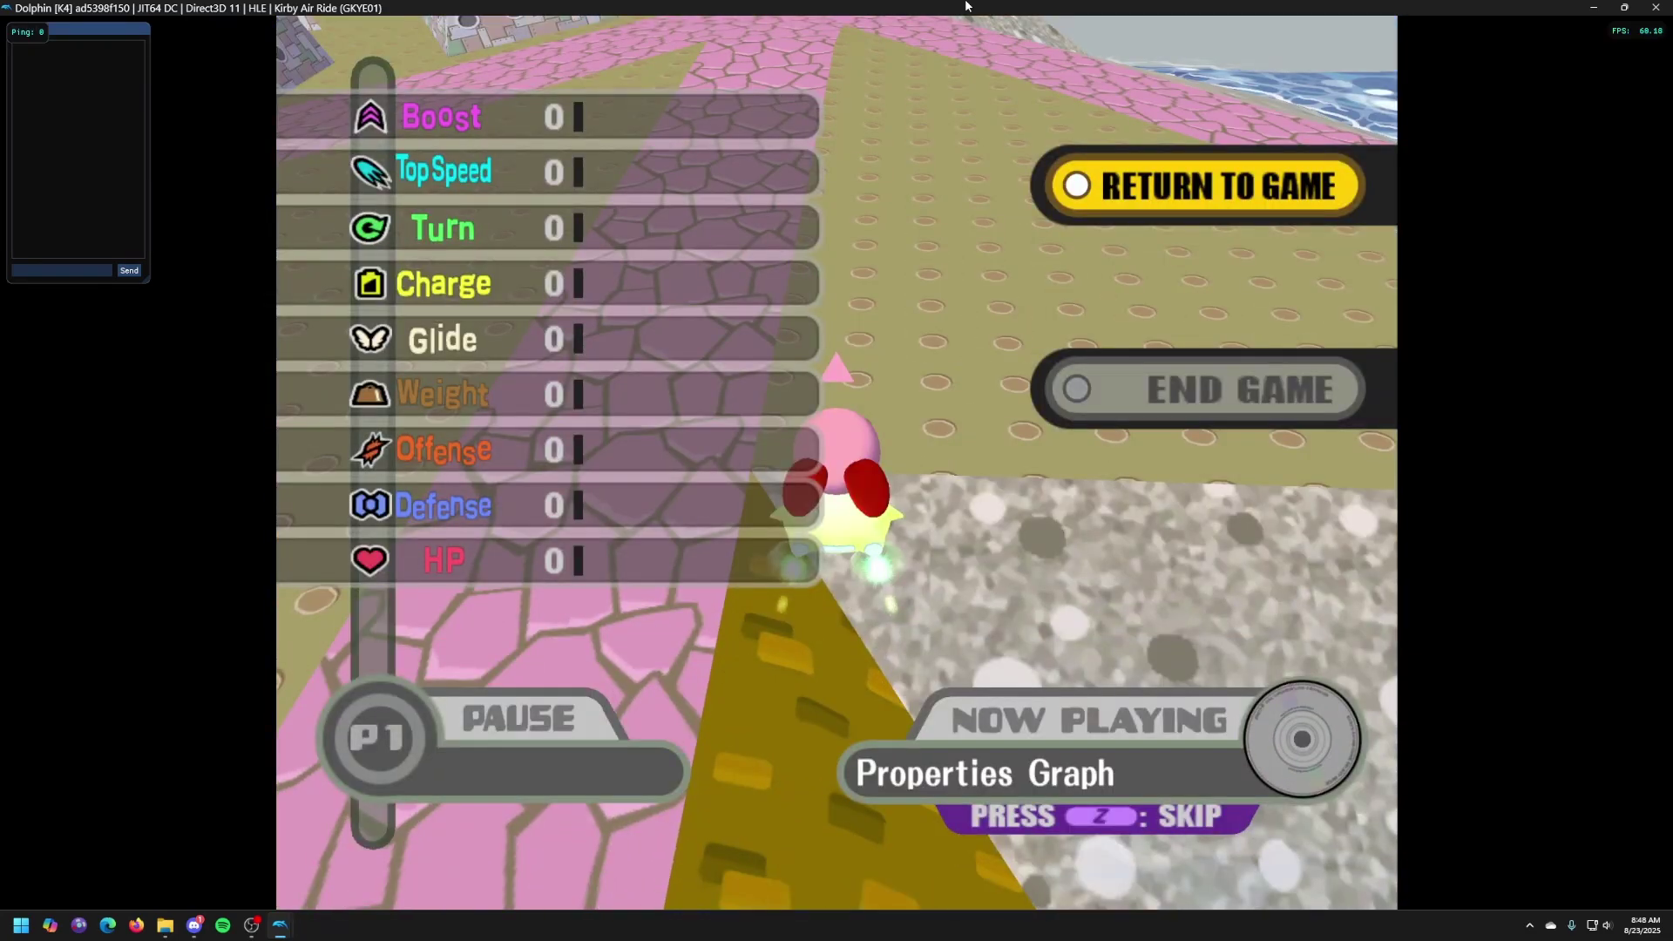